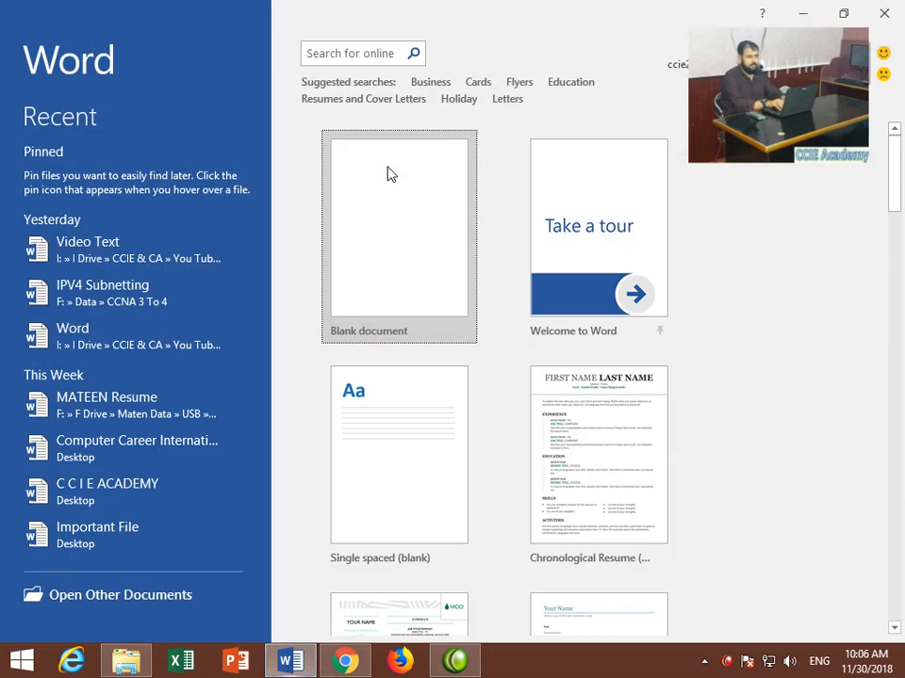
# - Create a blank document and open the Insert Chart dialog
pyautogui.click(391, 230)
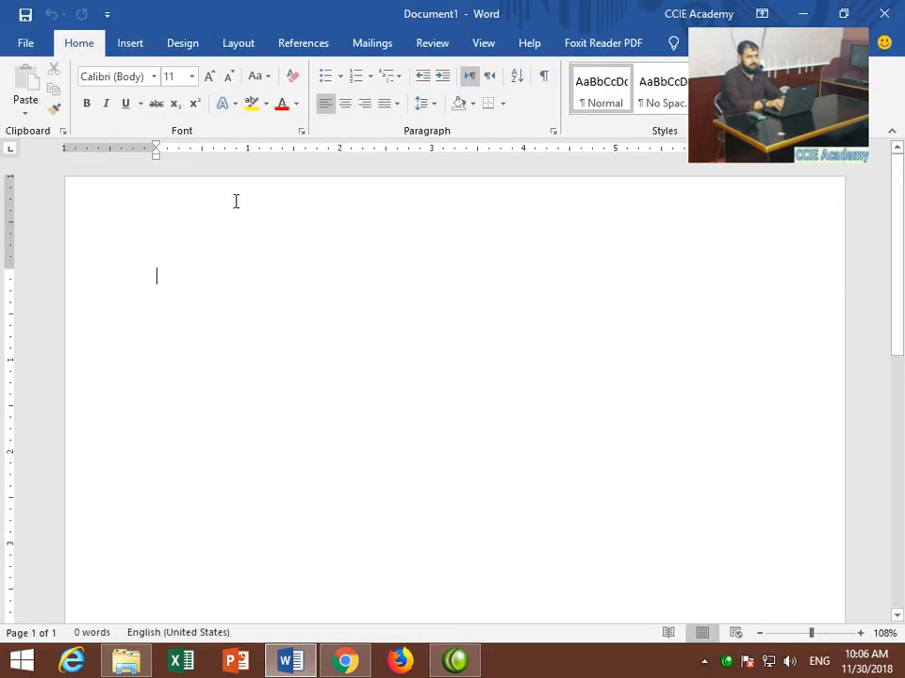
pyautogui.click(117, 47)
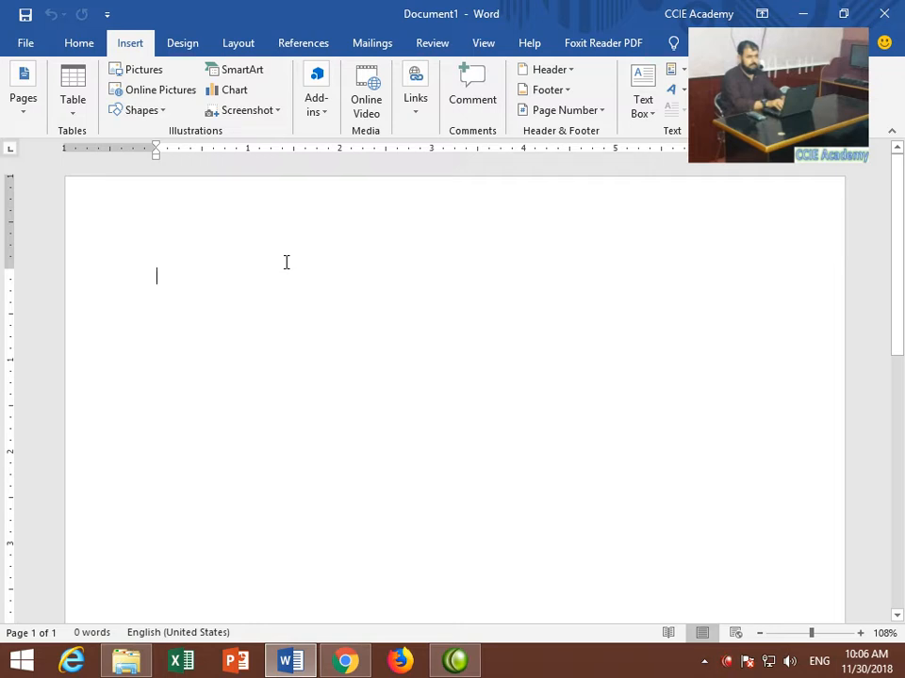
pyautogui.click(235, 101)
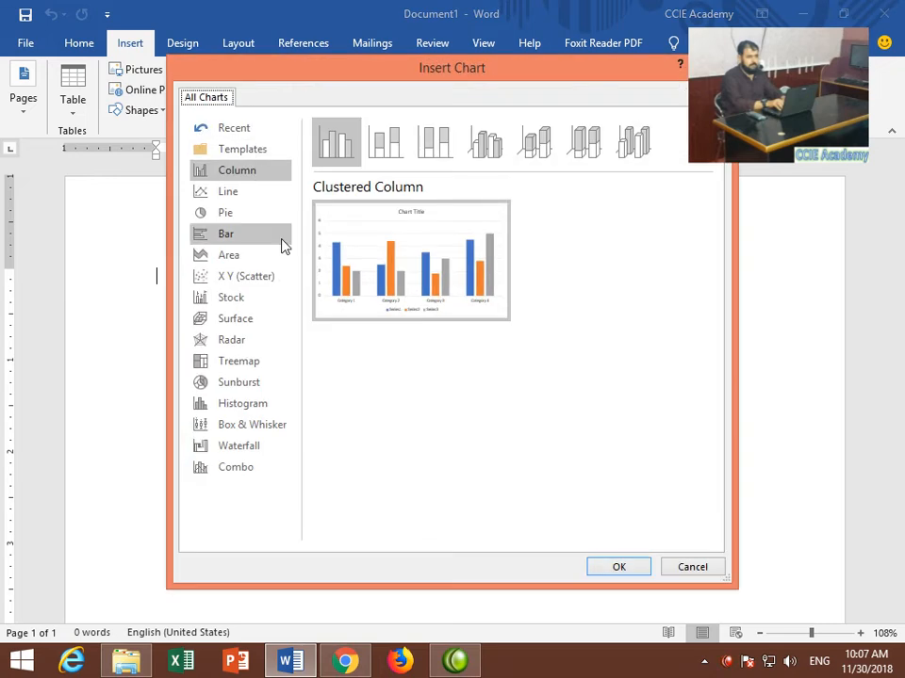
# - Preview the available chart types, from Line, Pie and Bar through Area, Stock, Surface, Radar and Treemap to Combo
pyautogui.click(229, 200)
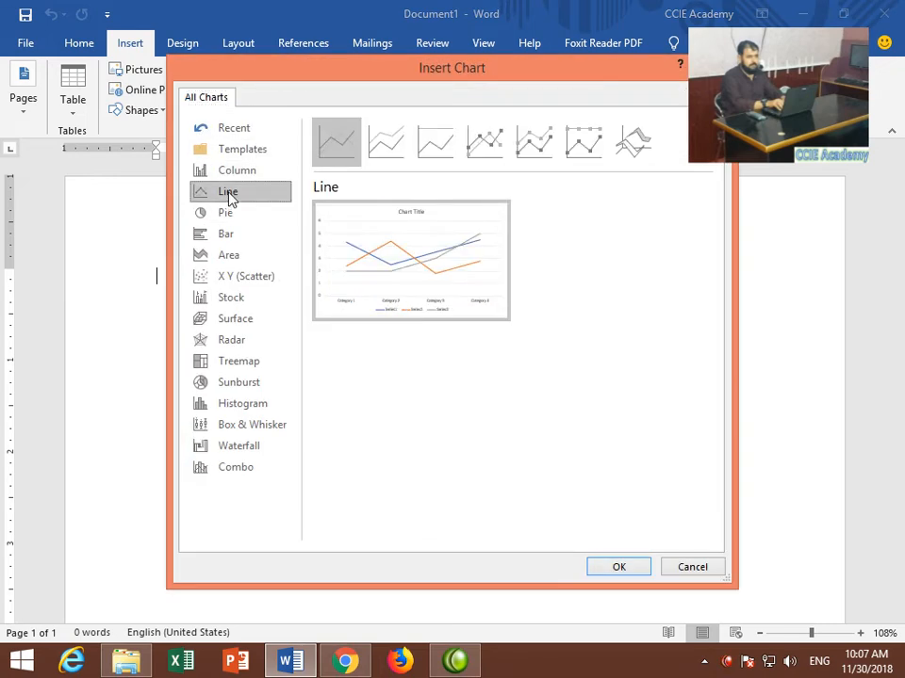
pyautogui.click(232, 216)
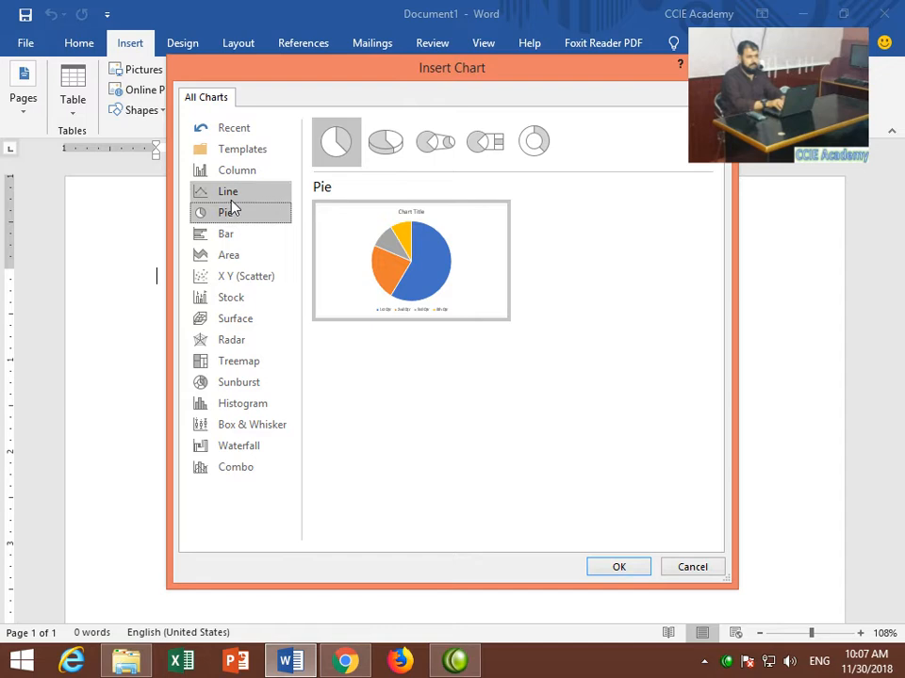
pyautogui.click(232, 200)
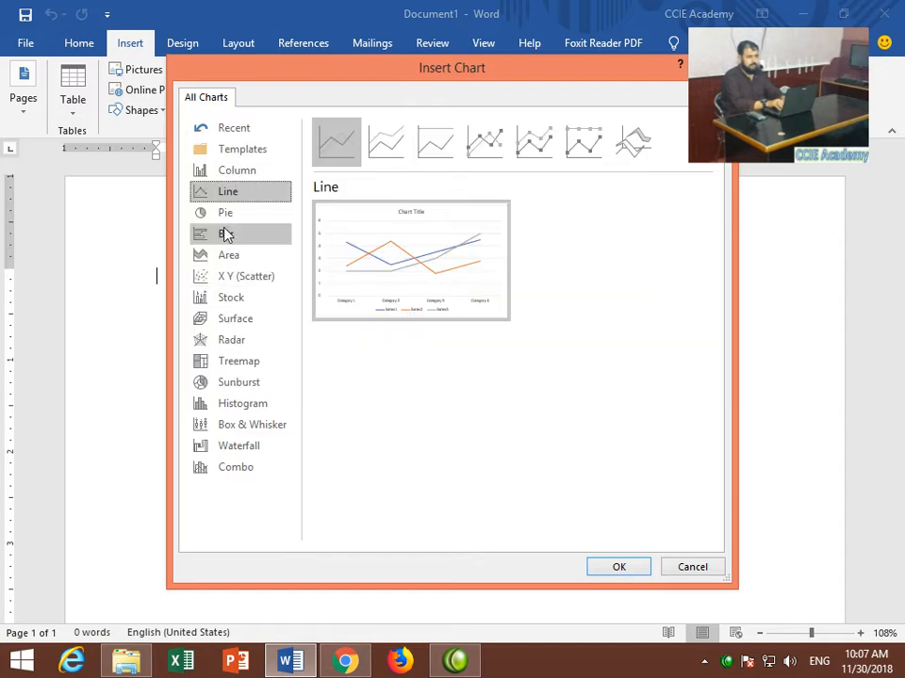
pyautogui.click(226, 236)
pyautogui.click(228, 256)
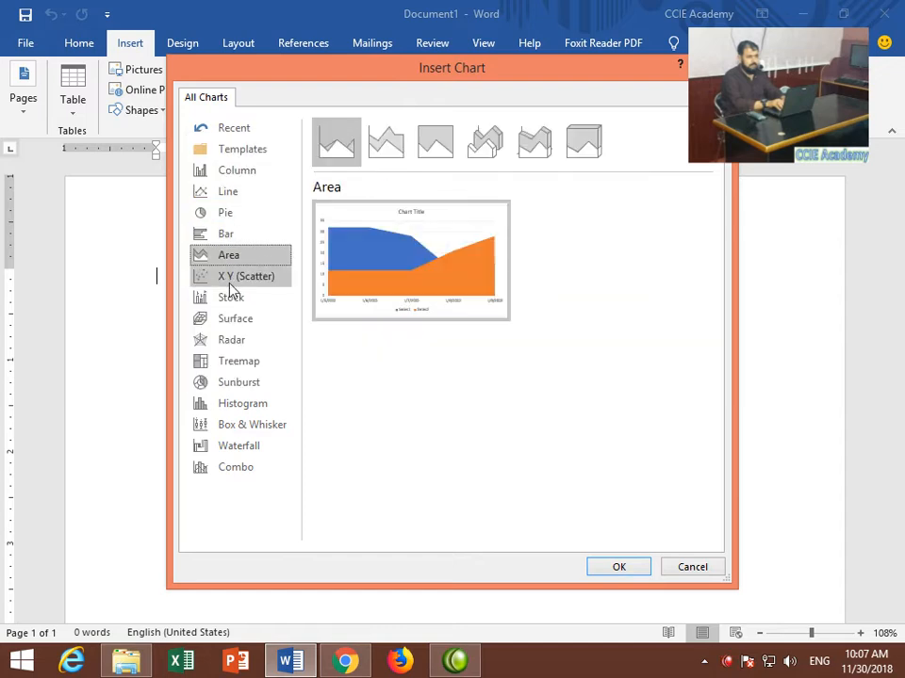
pyautogui.click(231, 280)
pyautogui.click(229, 300)
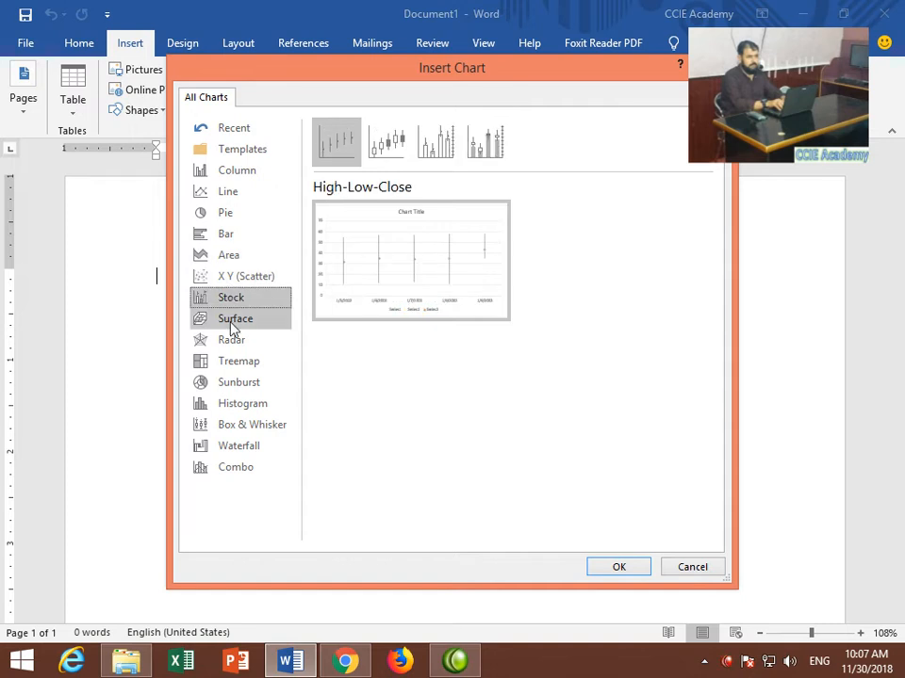
pyautogui.click(232, 326)
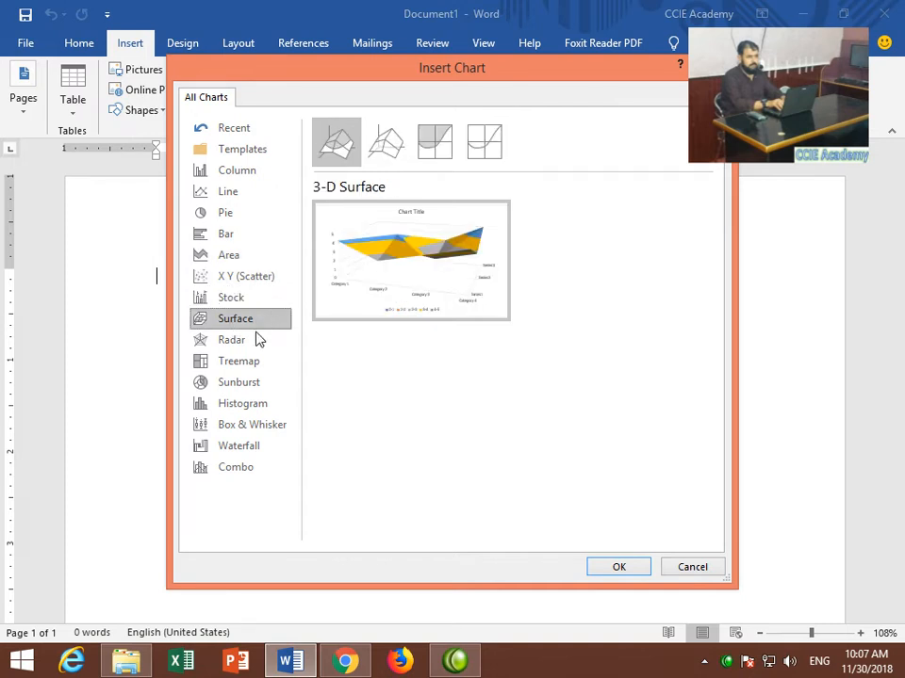
pyautogui.click(250, 342)
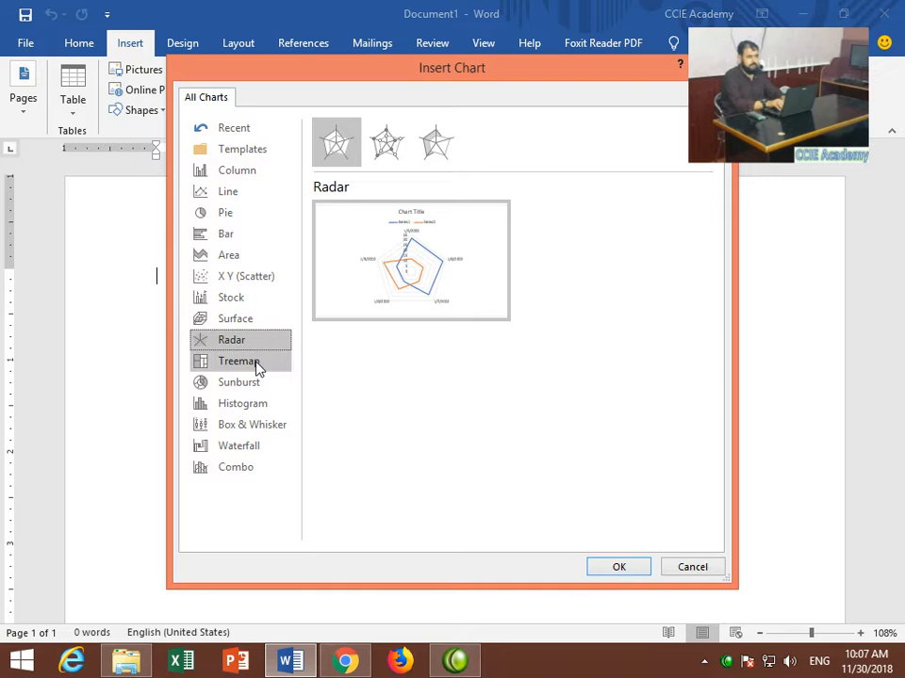
pyautogui.click(257, 367)
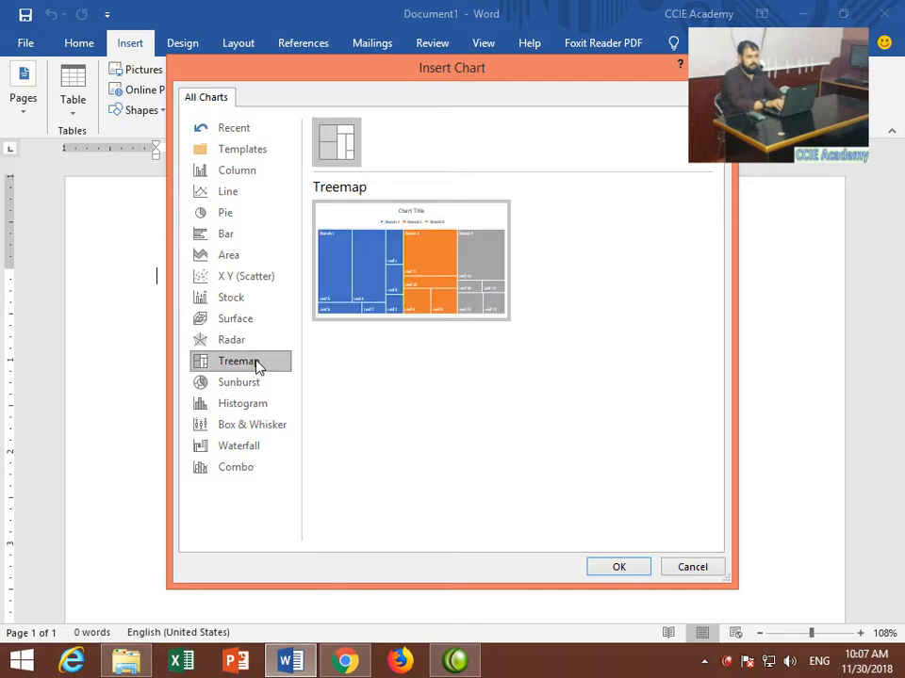
pyautogui.click(242, 388)
pyautogui.click(244, 424)
pyautogui.click(244, 467)
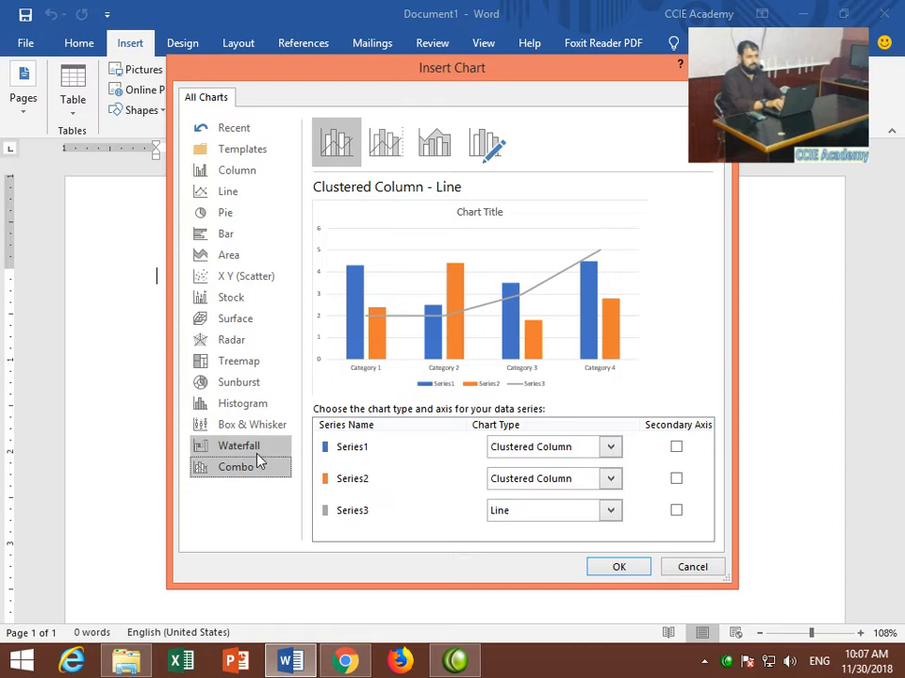
# - Insert a Clustered Column chart into the document
pyautogui.click(232, 174)
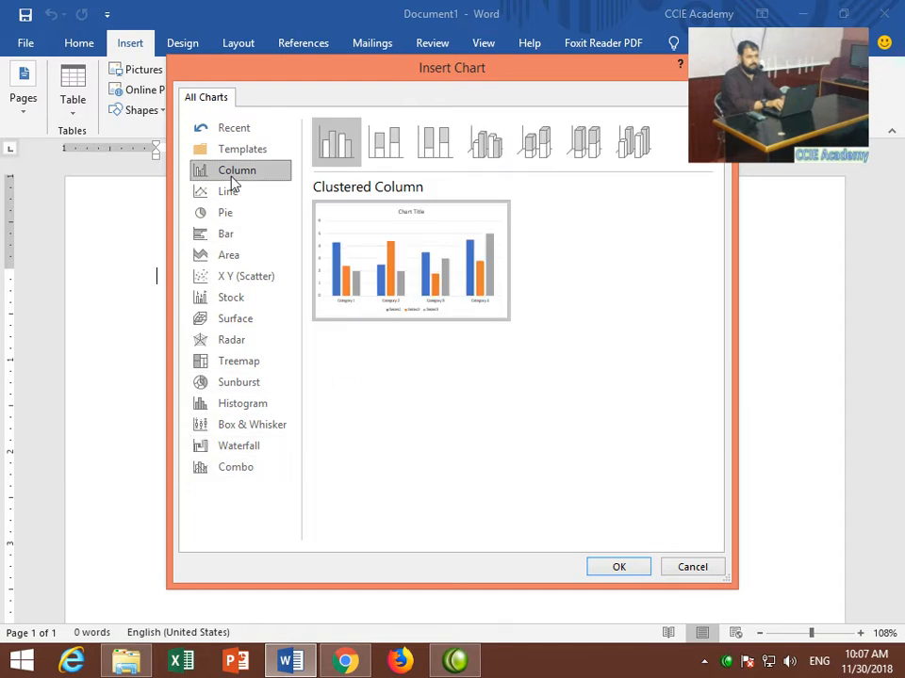
pyautogui.click(598, 570)
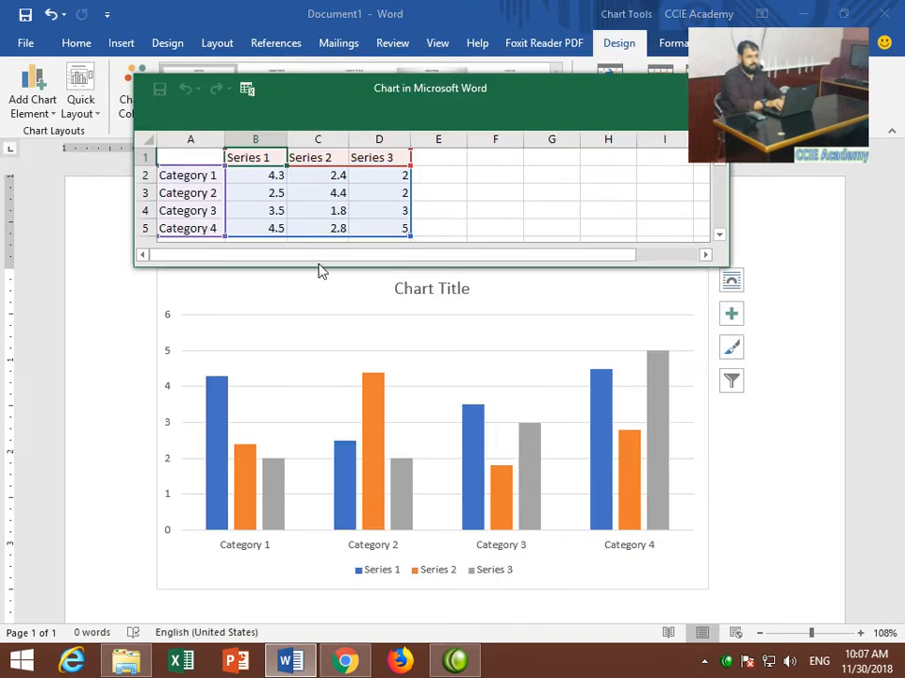
# - Rename the three series headers in cells B1 to D1 of the chart data as Windows, Word and Excel
pyautogui.click(258, 177)
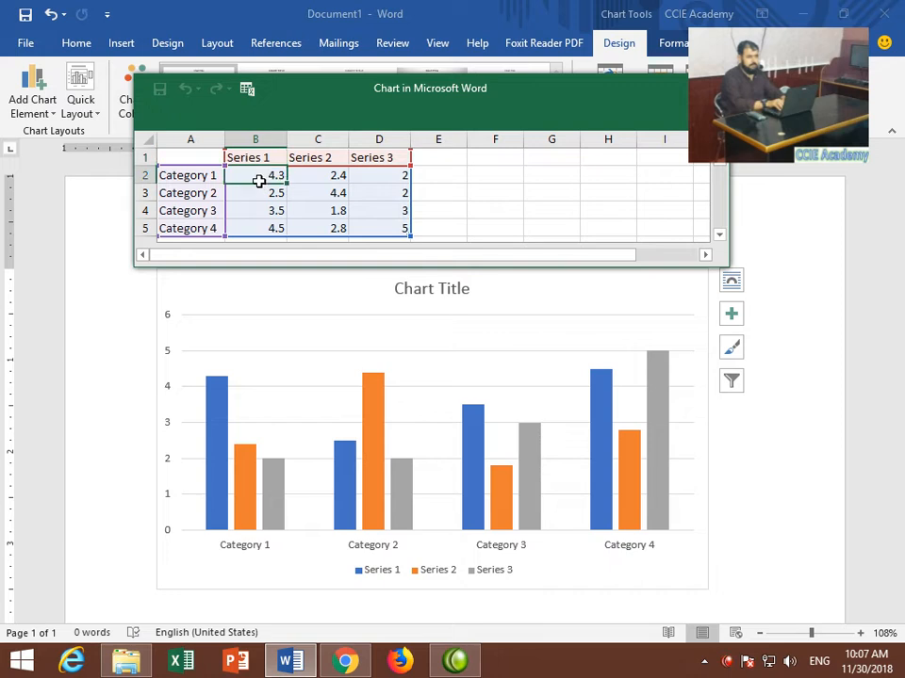
pyautogui.click(261, 158)
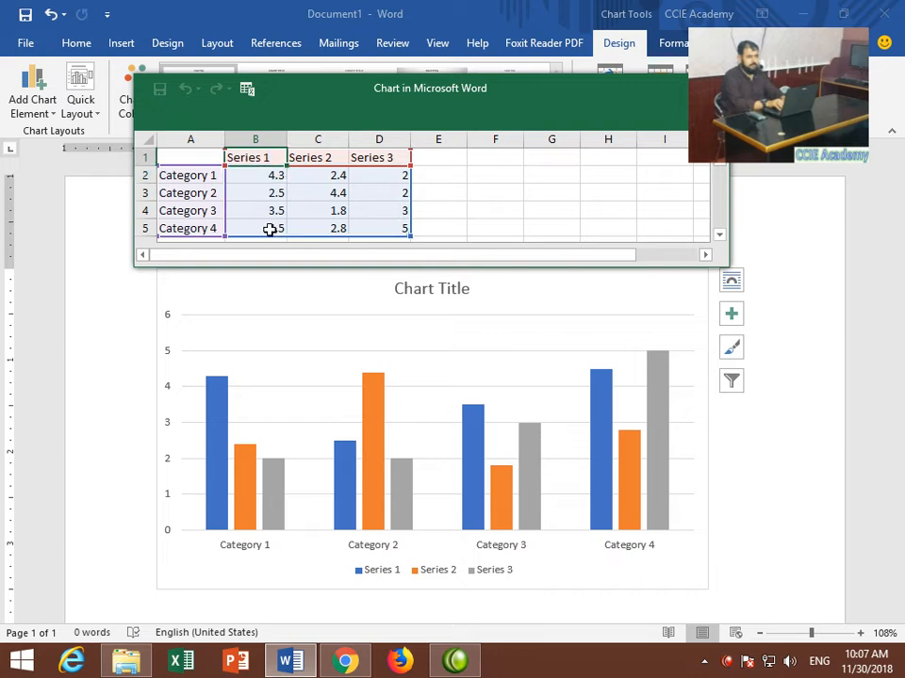
pyautogui.write('Windows')
pyautogui.press('Tab')
pyautogui.write('Word')
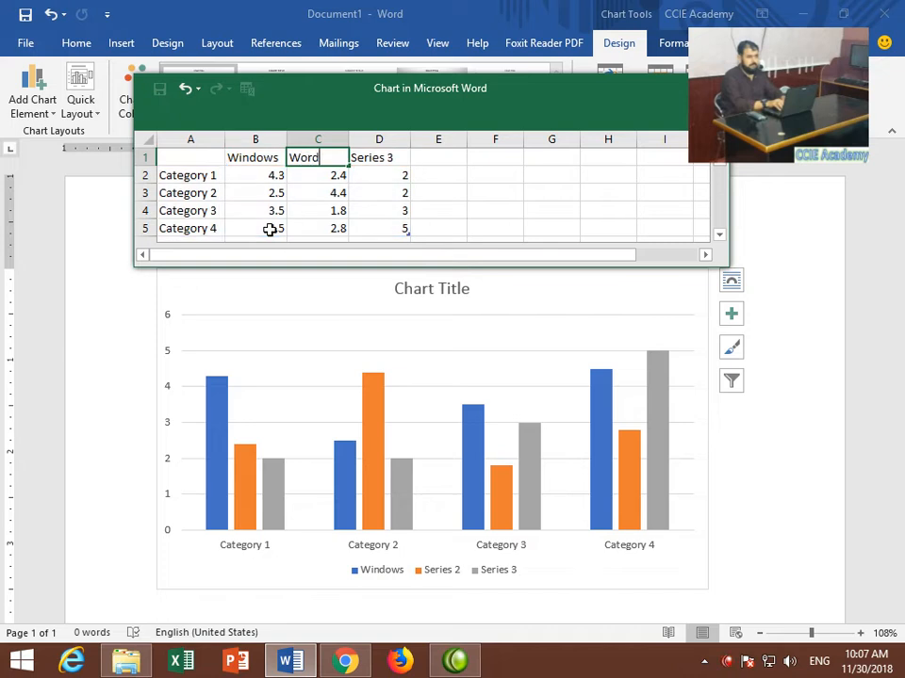
pyautogui.press('Tab')
pyautogui.write('Excel')
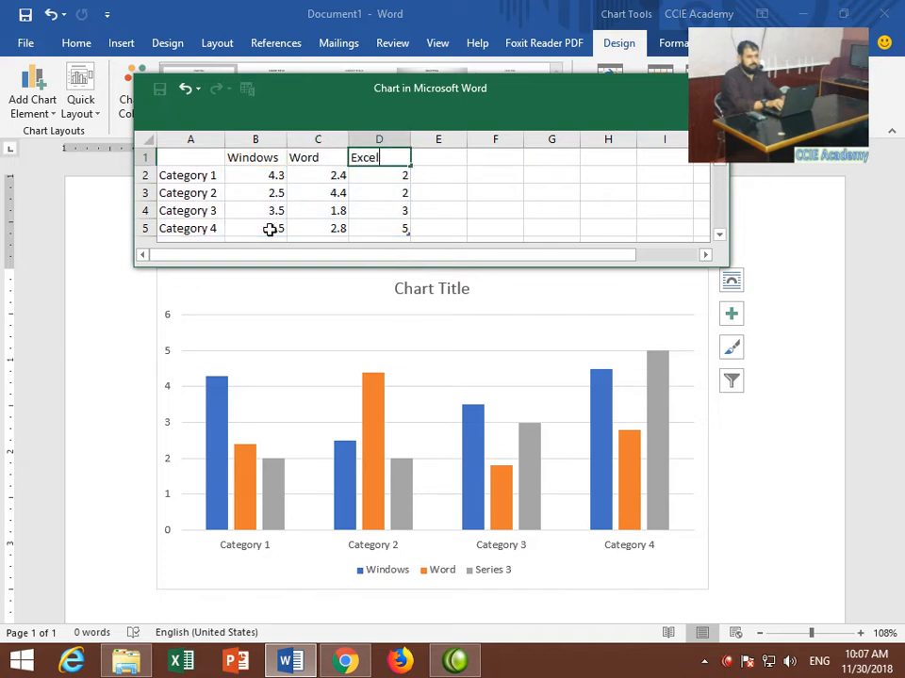
pyautogui.press('Return')
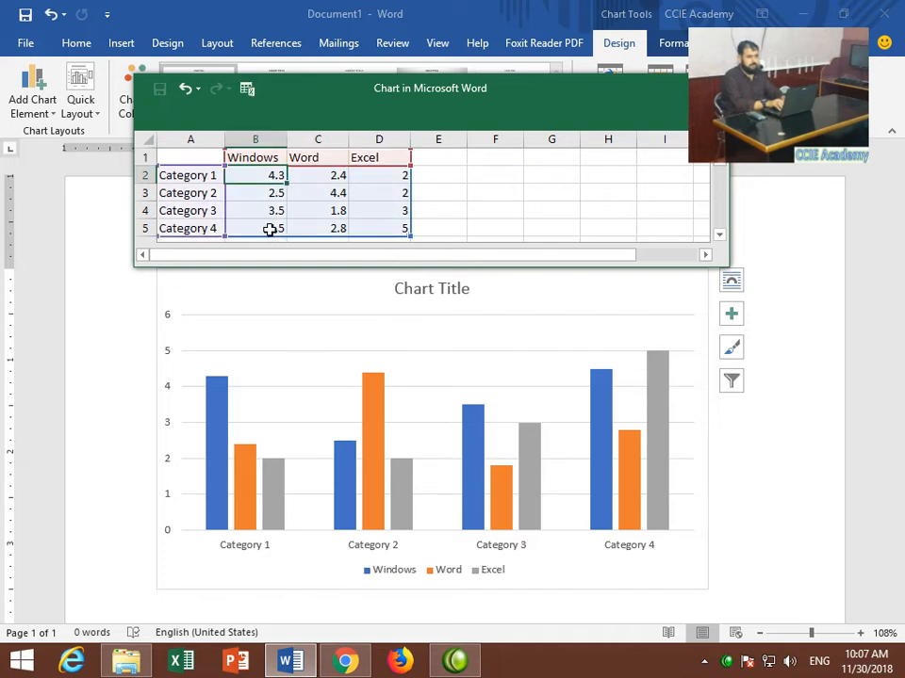
# - Replace the four category labels in cells A2 to A5 with four people's first names
pyautogui.press('Return')
pyautogui.press('Left')
pyautogui.press('Up')
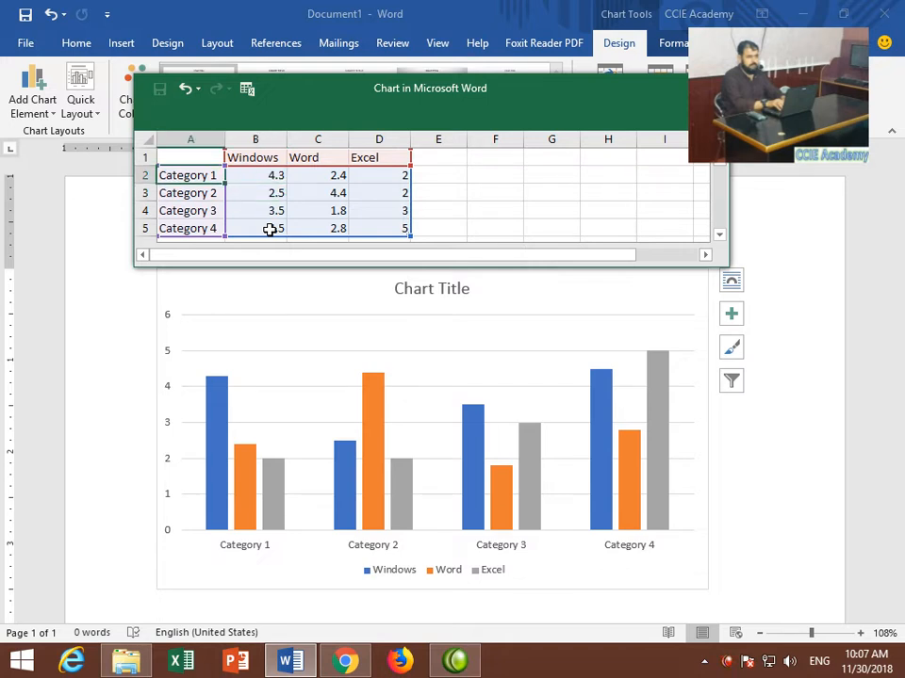
pyautogui.write('Akram')
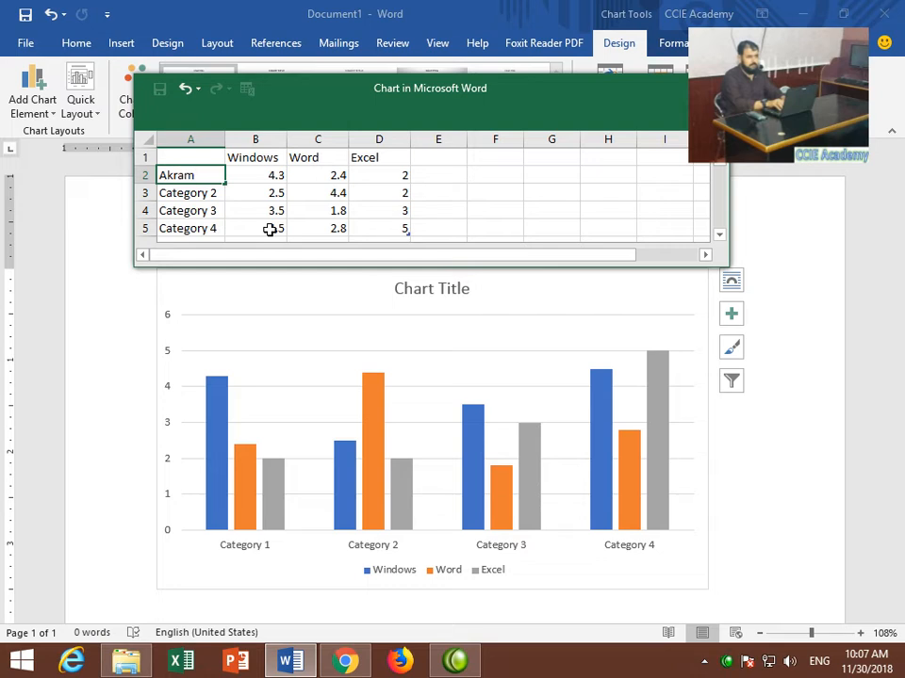
pyautogui.press('Return')
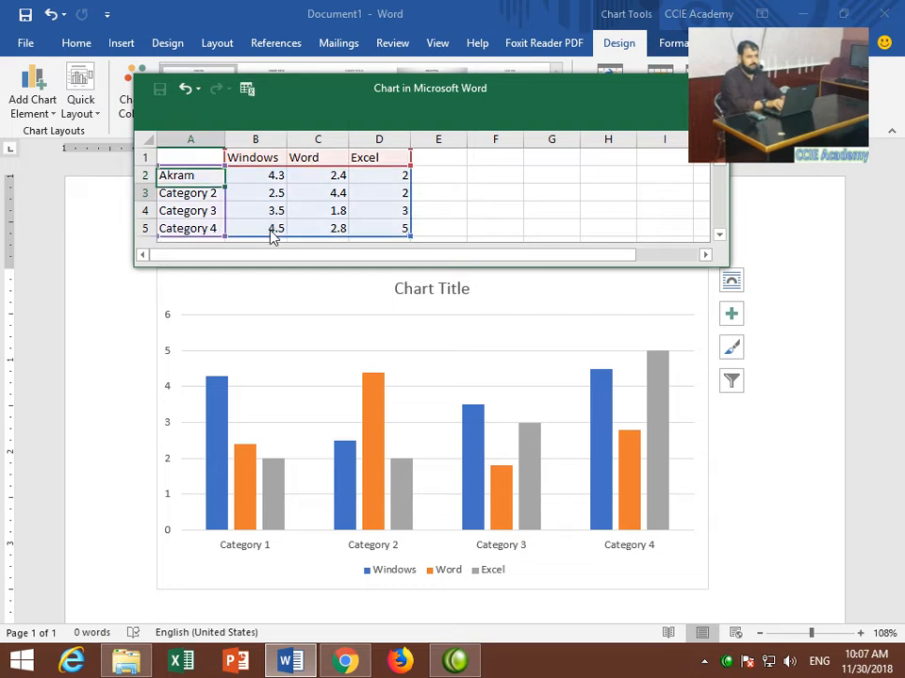
pyautogui.write('Suleman')
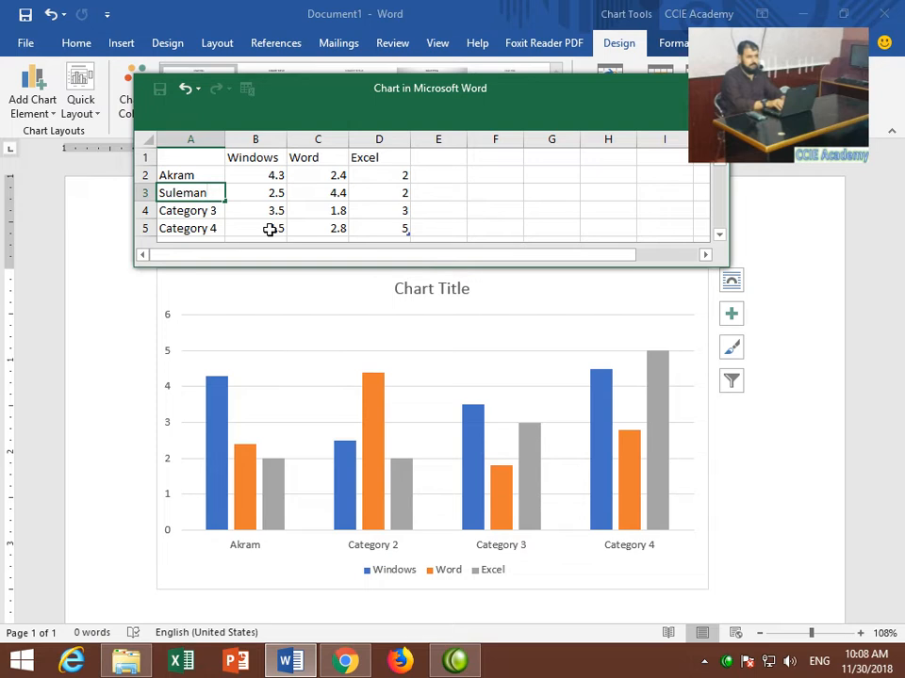
pyautogui.press('Return')
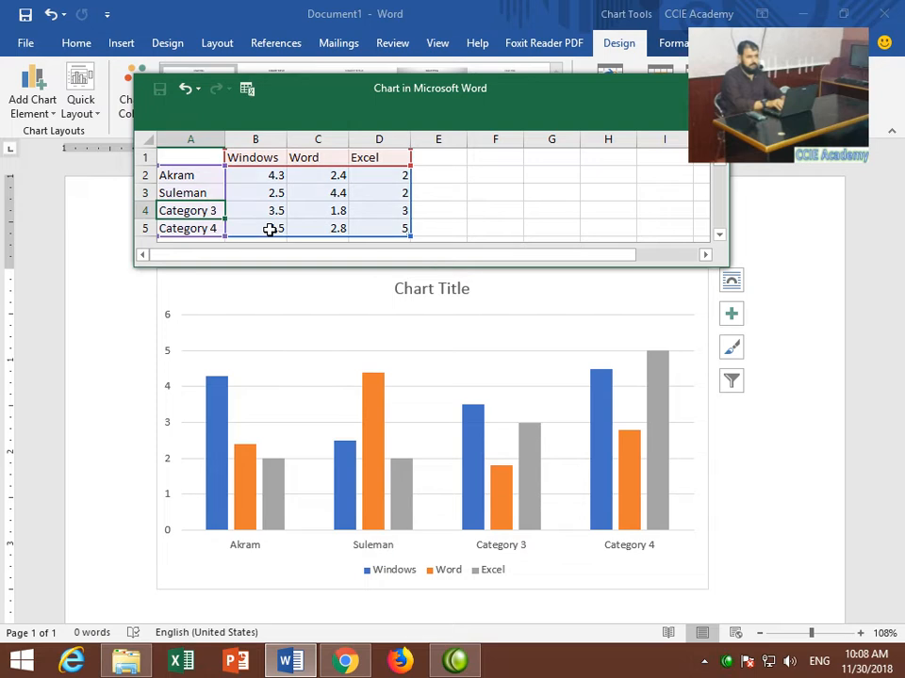
pyautogui.write('Umer')
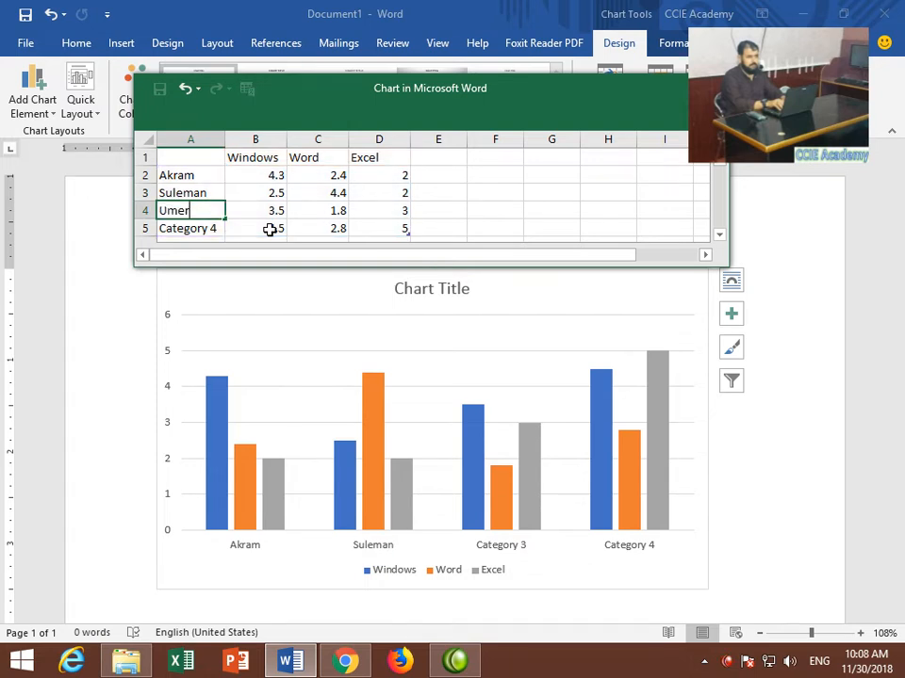
pyautogui.press('Return')
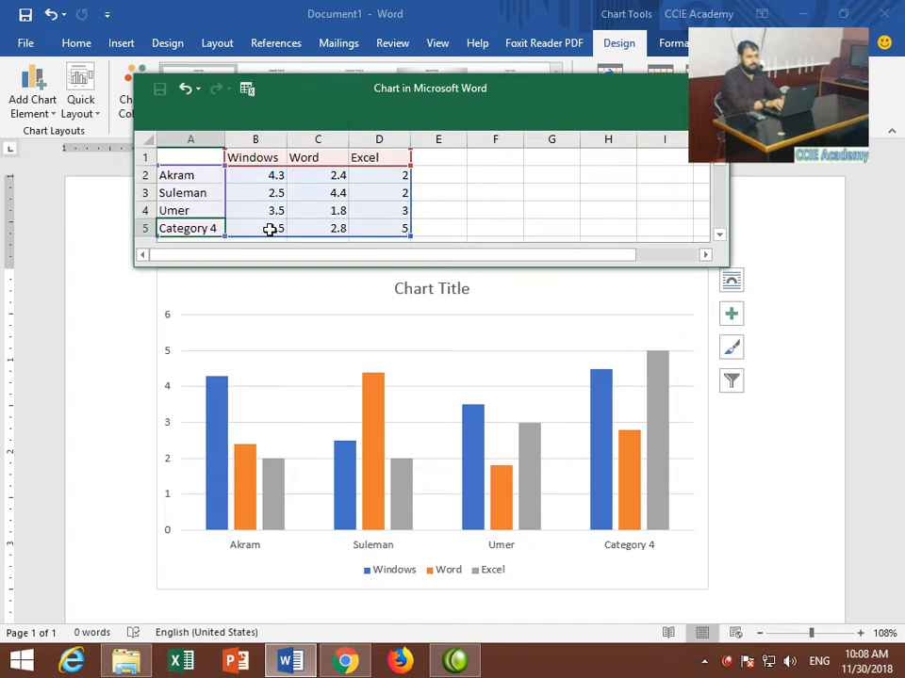
pyautogui.write('Ijaz')
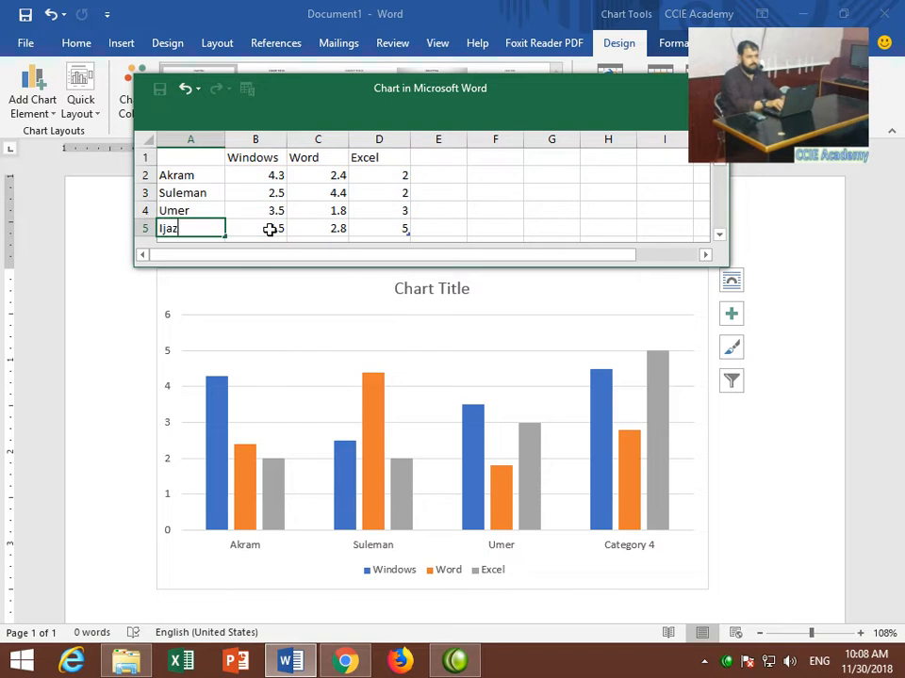
# - Enter the first person's marks in row 2: 65 for Windows, 70 for Word and 80 for Excel
pyautogui.click(270, 229)
pyautogui.press('Up')
pyautogui.press('Up')
pyautogui.press('Up')
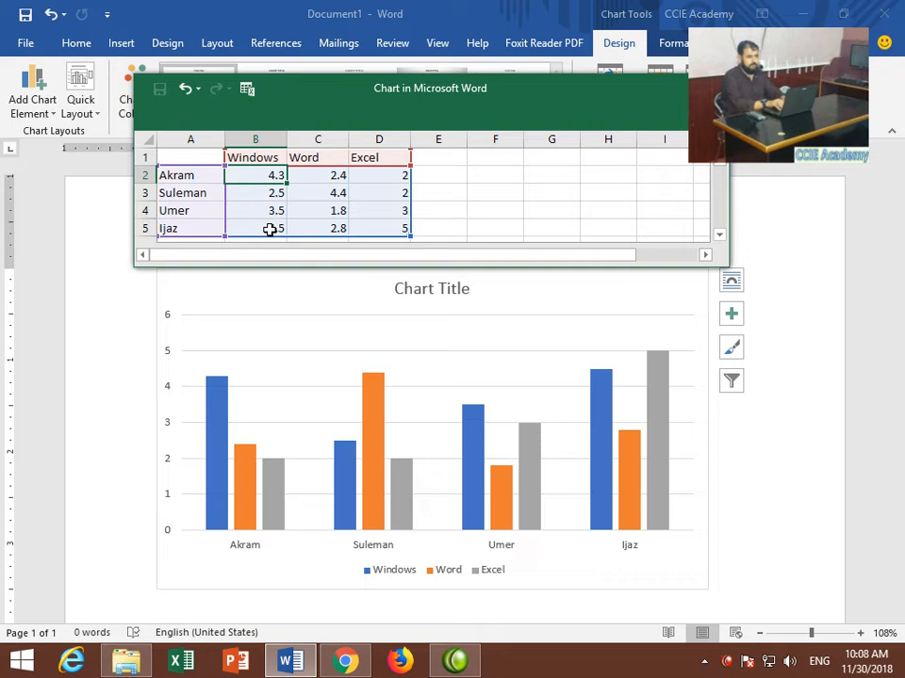
pyautogui.write('65')
pyautogui.press('Tab')
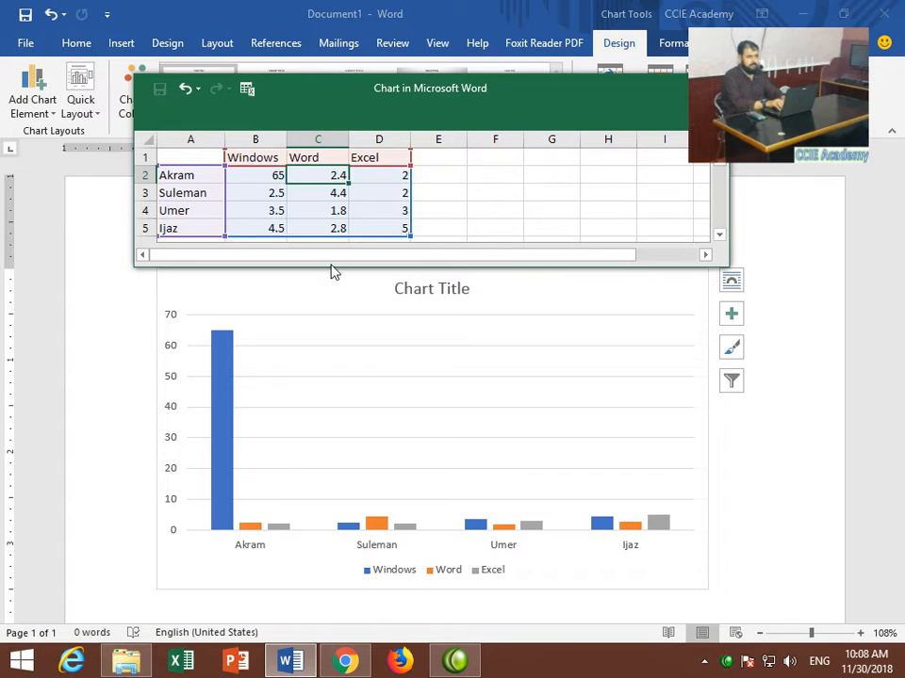
pyautogui.write('70')
pyautogui.press('Tab')
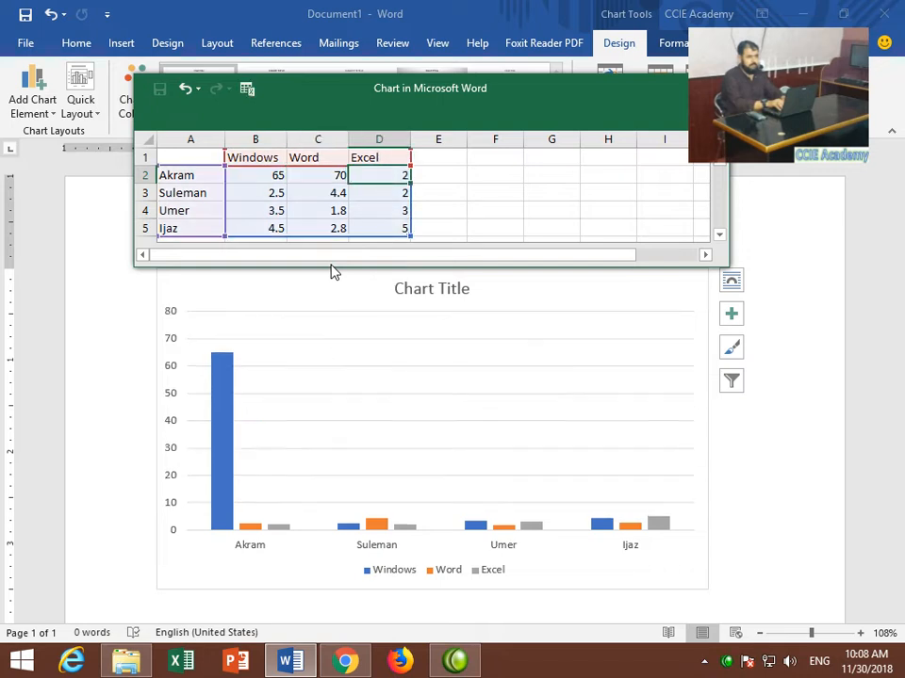
pyautogui.write('80')
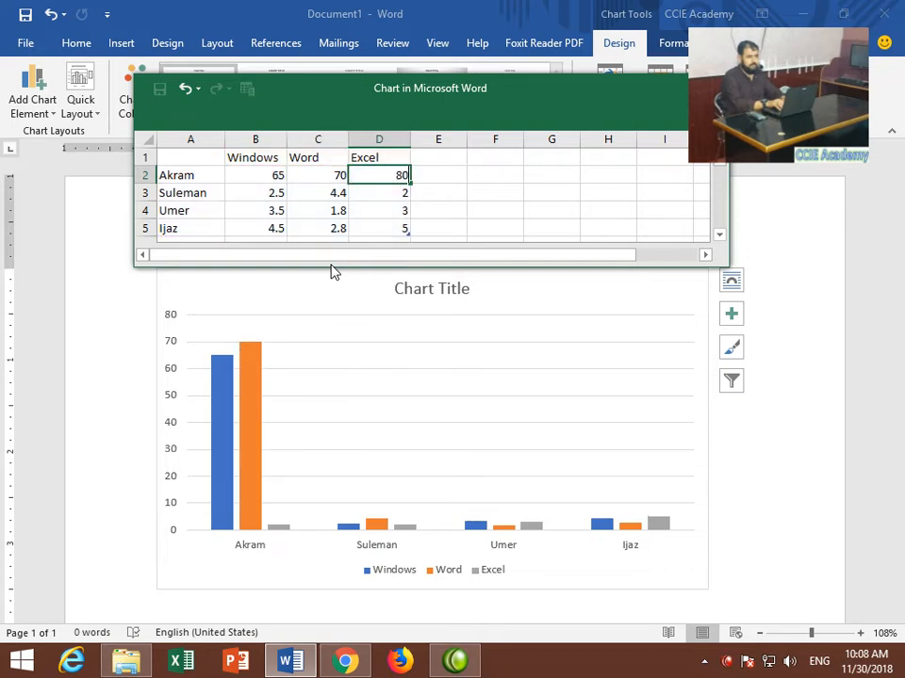
pyautogui.press('Return')
# - Enter the second person's marks in row 3: 65 for Windows, 75 for Word and 50 for Excel
pyautogui.press('Left')
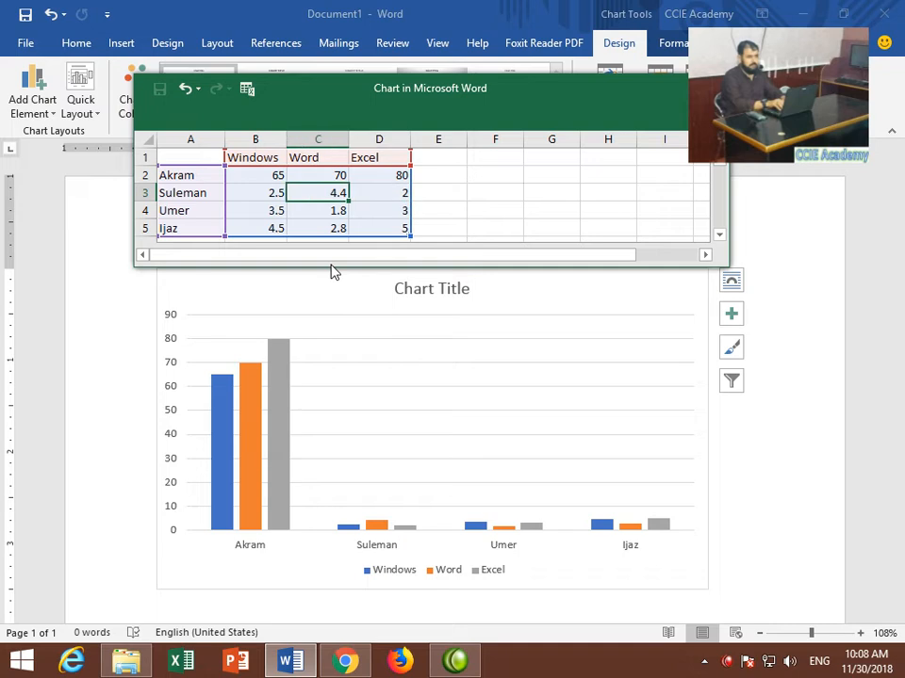
pyautogui.press('Left')
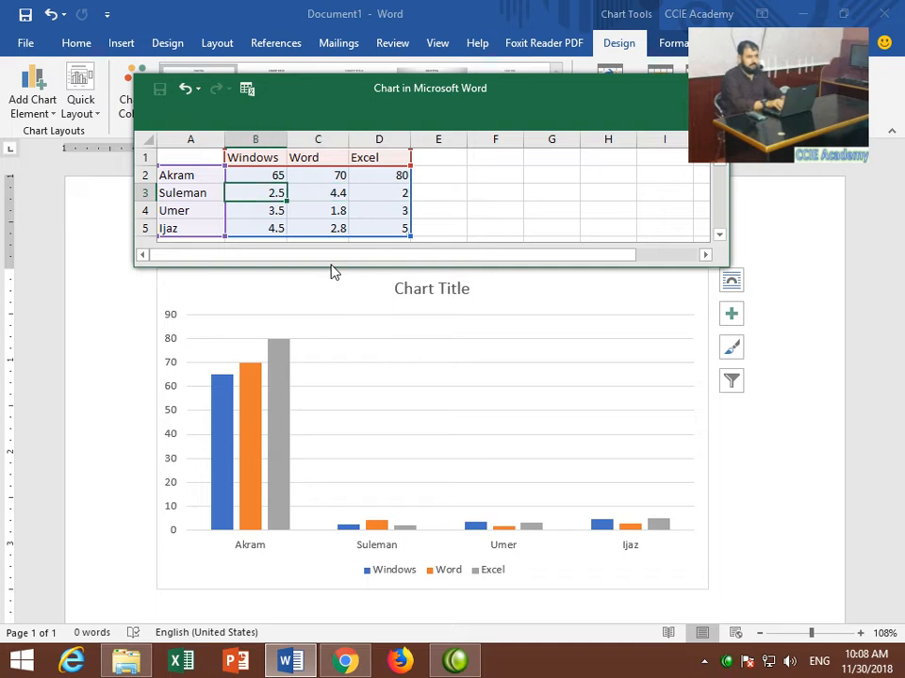
pyautogui.write('65')
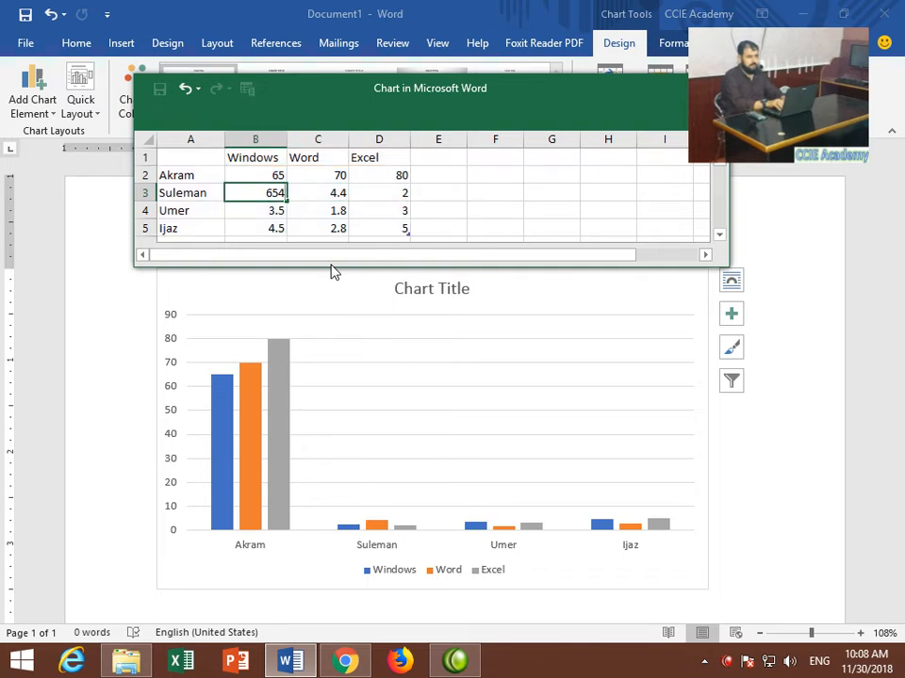
pyautogui.press('Tab')
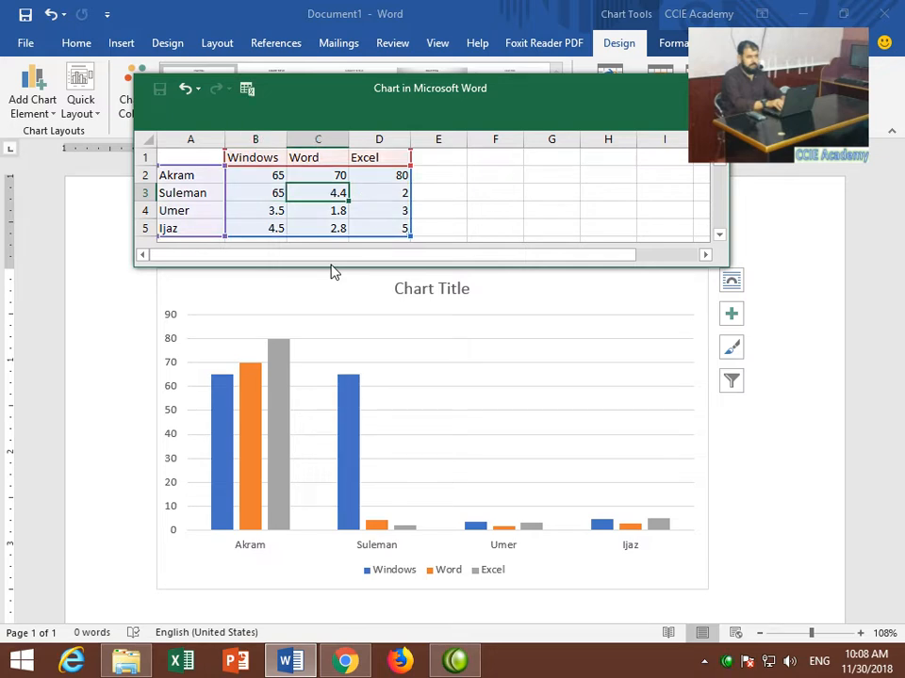
pyautogui.write('75')
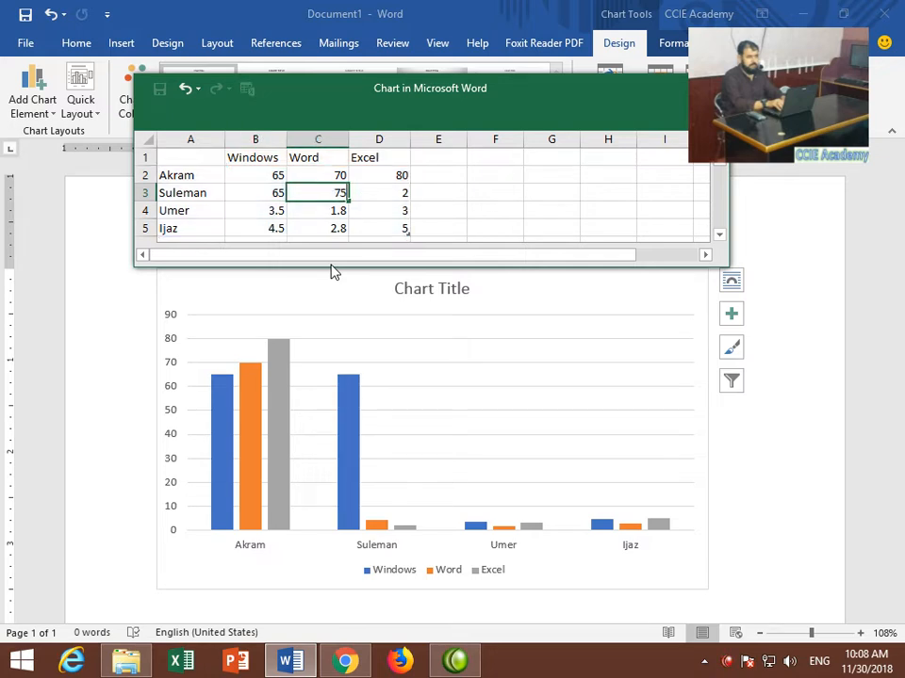
pyautogui.press('Tab')
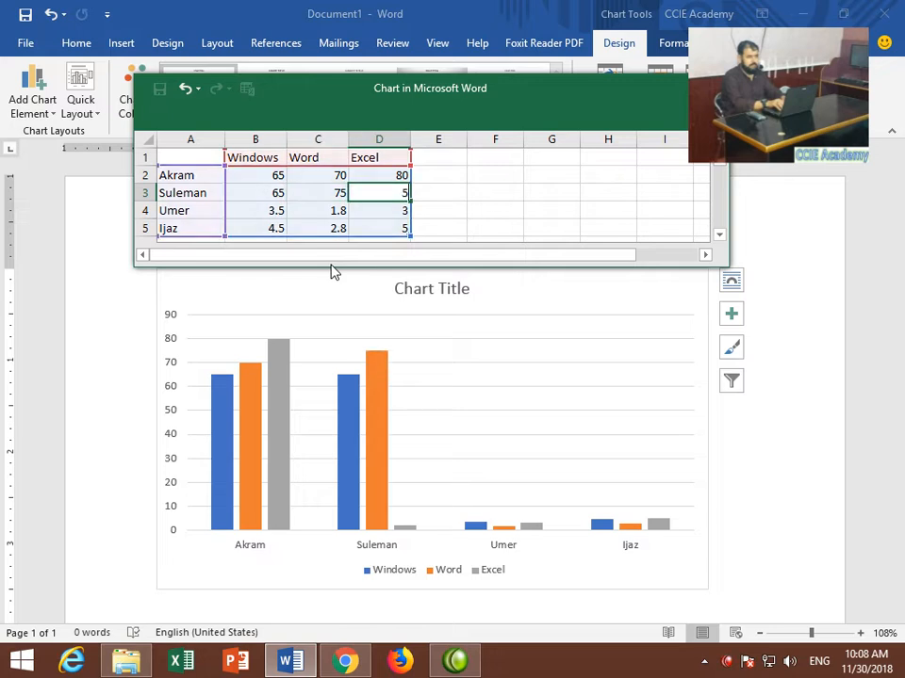
pyautogui.write('50')
pyautogui.press('Return')
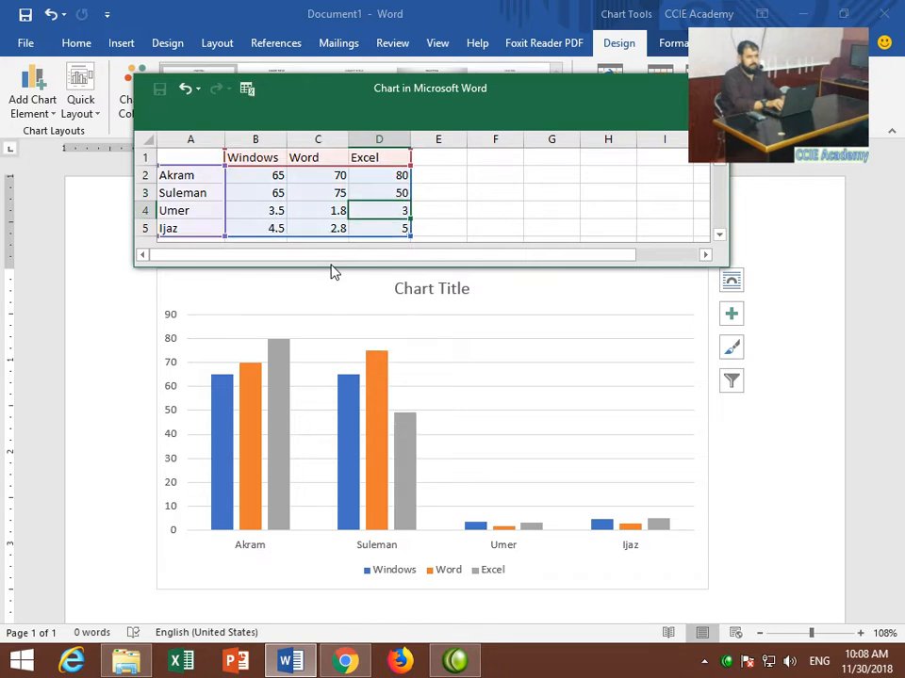
# - Enter the third person's marks in row 4: 70 for Windows, 75 for Word and 68 for Excel
pyautogui.press('Left')
pyautogui.press('Left')
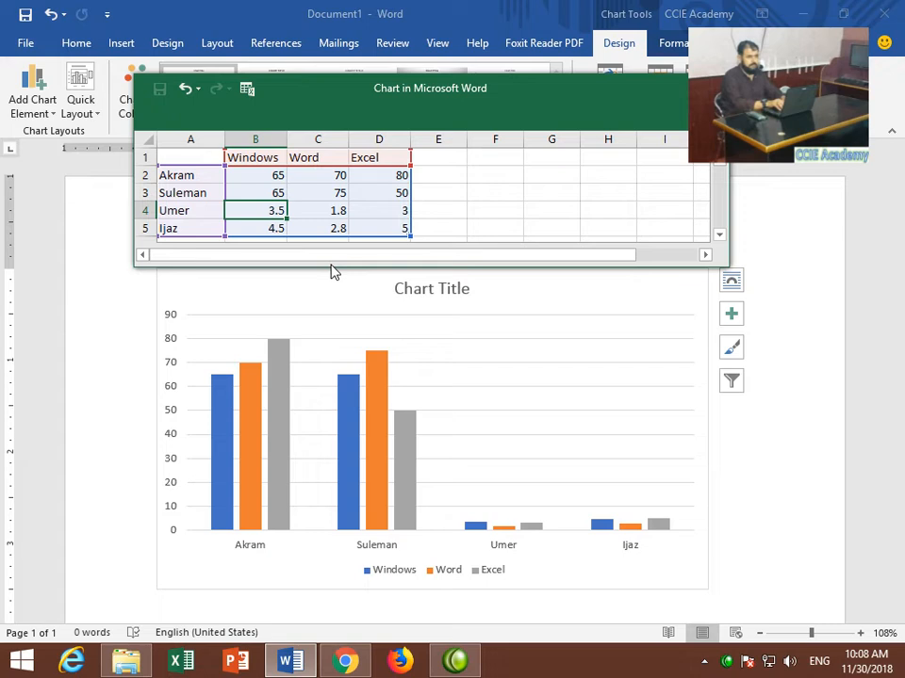
pyautogui.write('70')
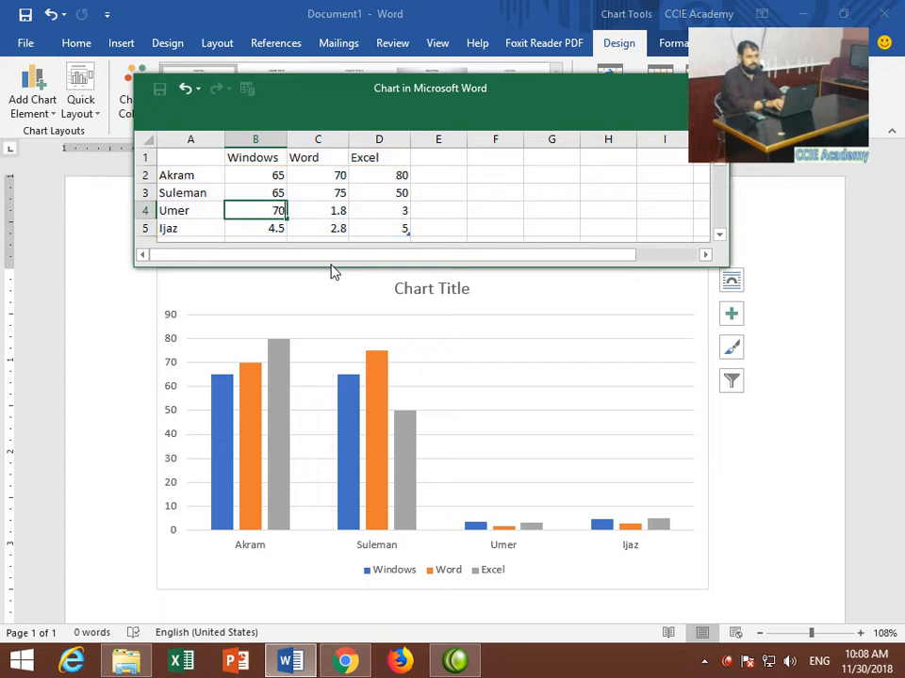
pyautogui.press('Tab')
pyautogui.write('75')
pyautogui.press('Tab')
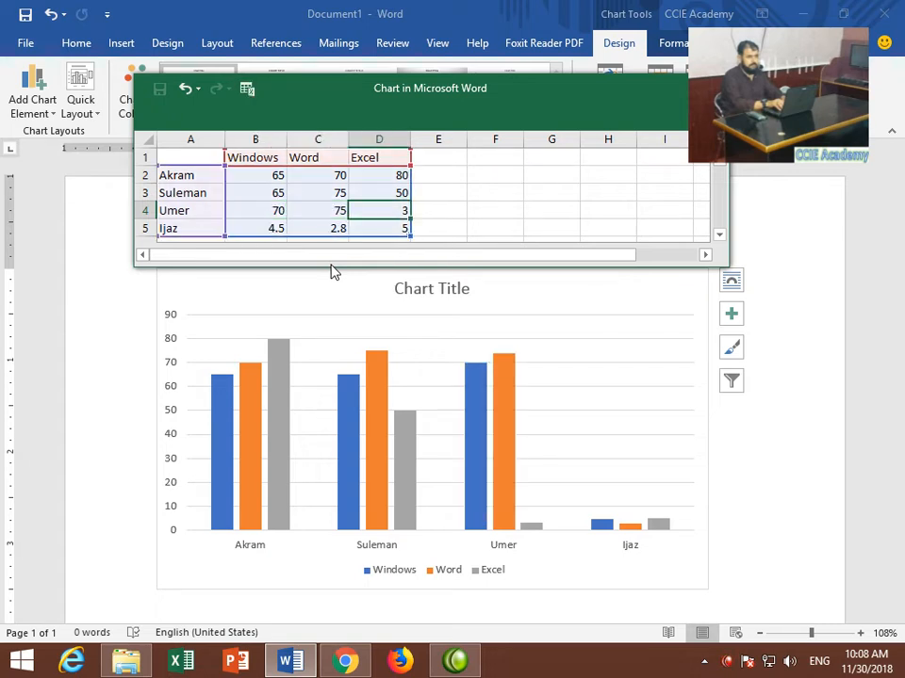
pyautogui.write('68')
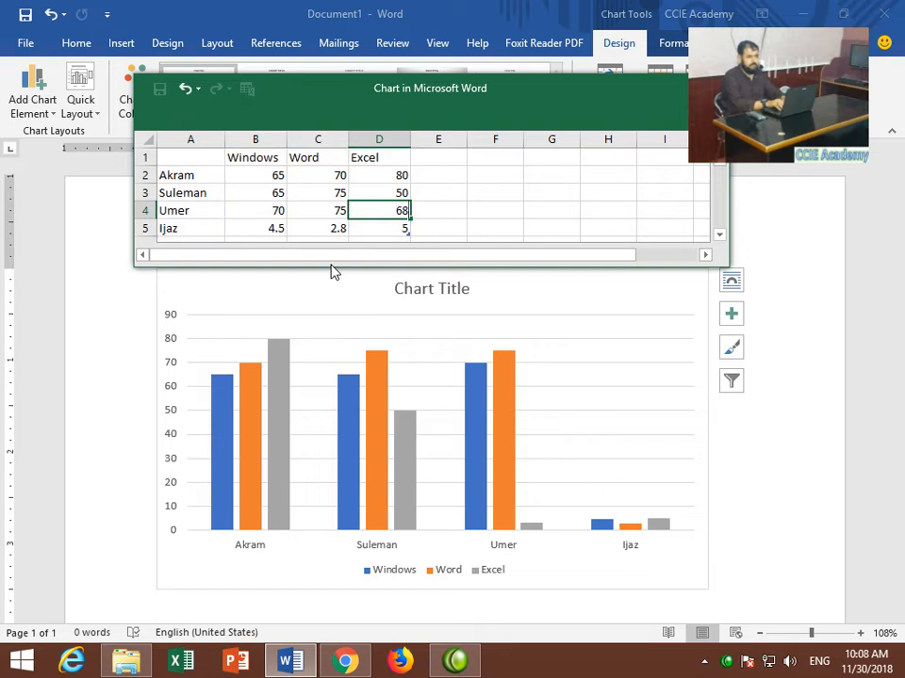
pyautogui.press('Return')
# - Enter the fourth person's marks in row 5: 70 for Windows, 50 for Word and 85 for Excel
pyautogui.press('Left')
pyautogui.press('Left')
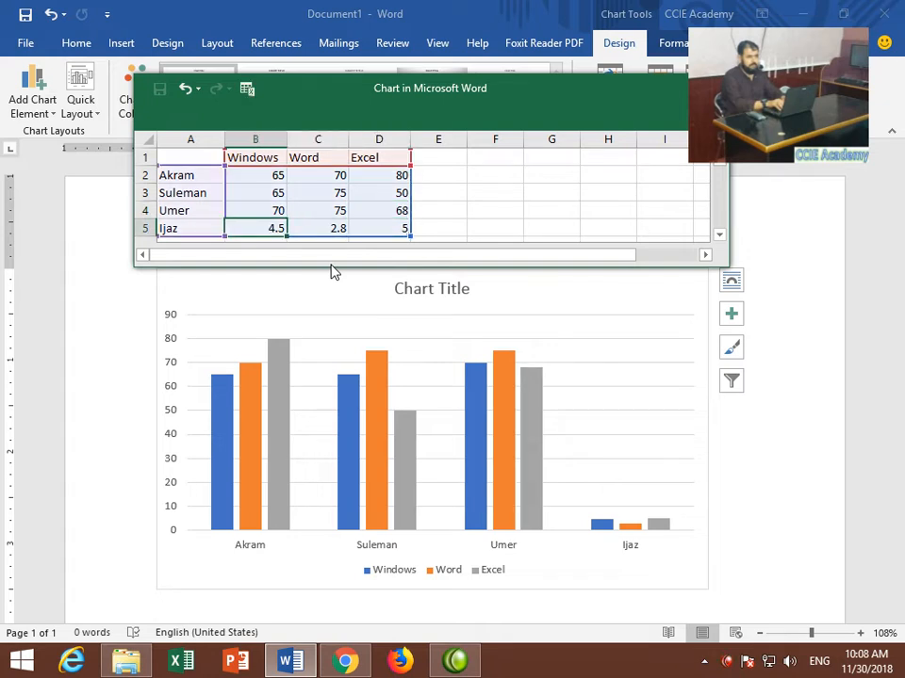
pyautogui.write('70')
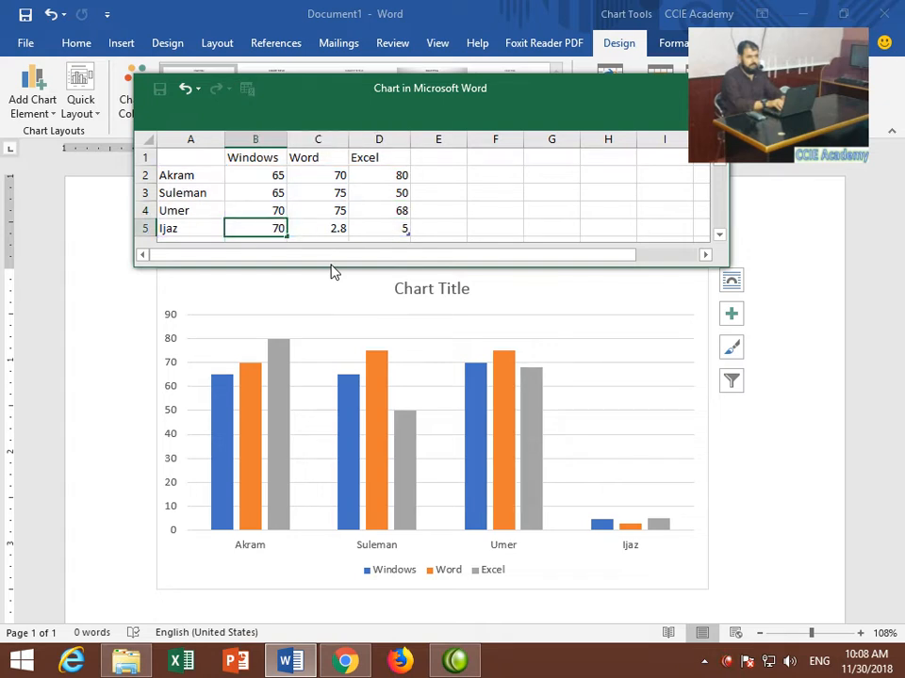
pyautogui.press('Right')
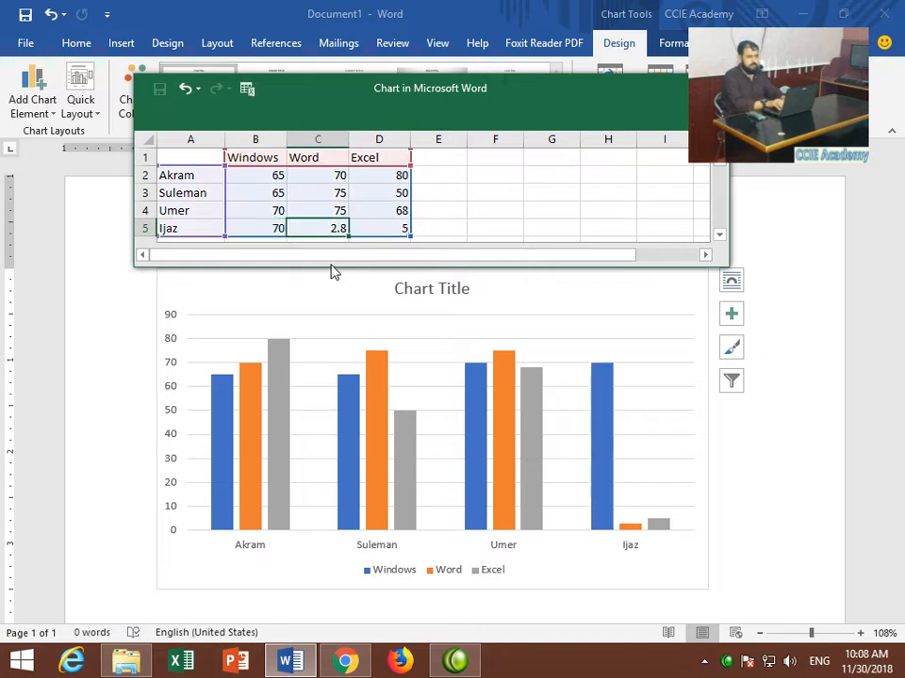
pyautogui.write('50')
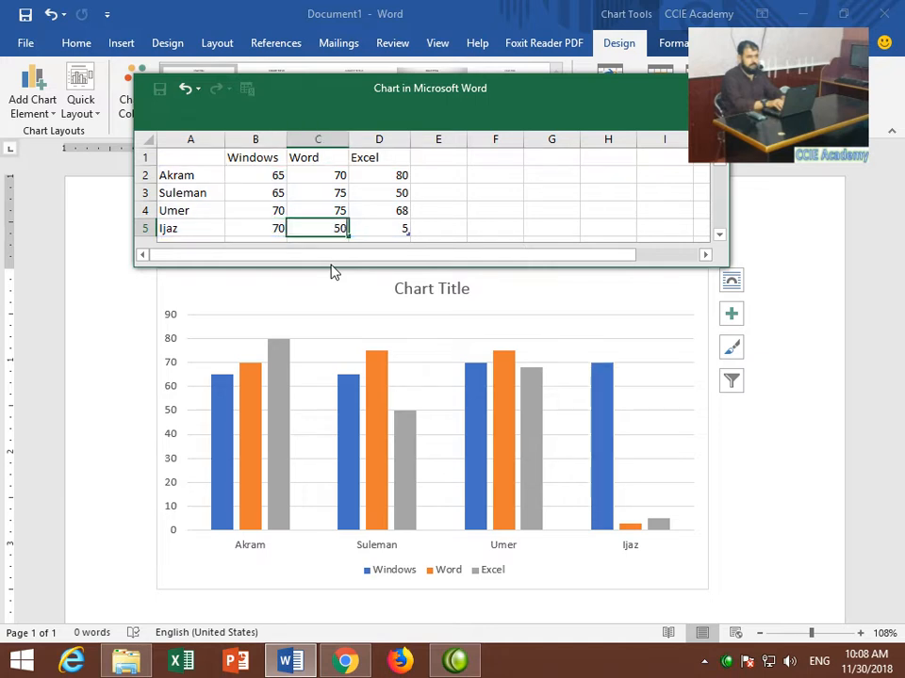
pyautogui.press('Right')
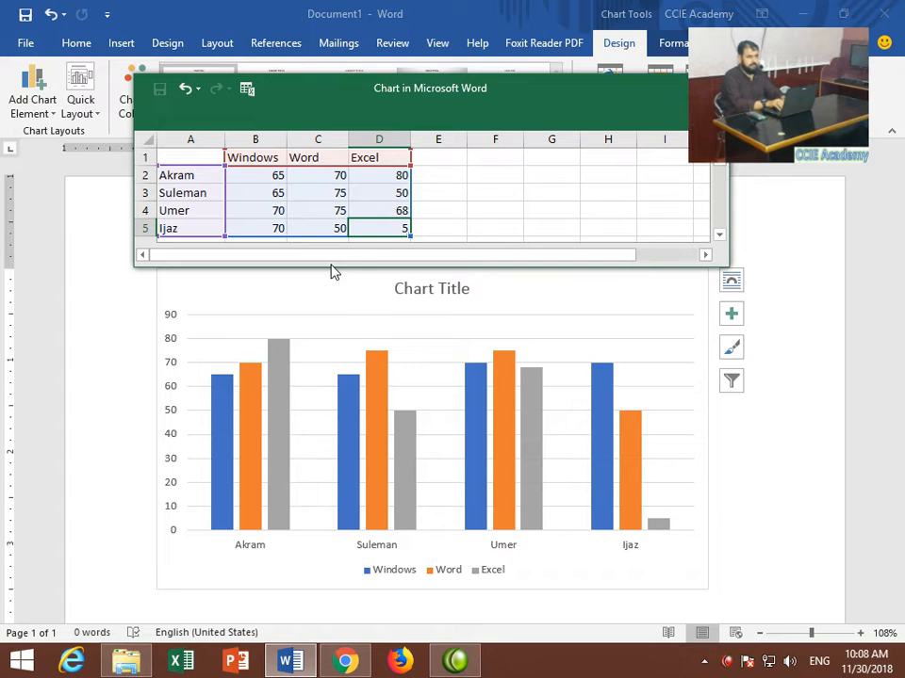
pyautogui.write('85')
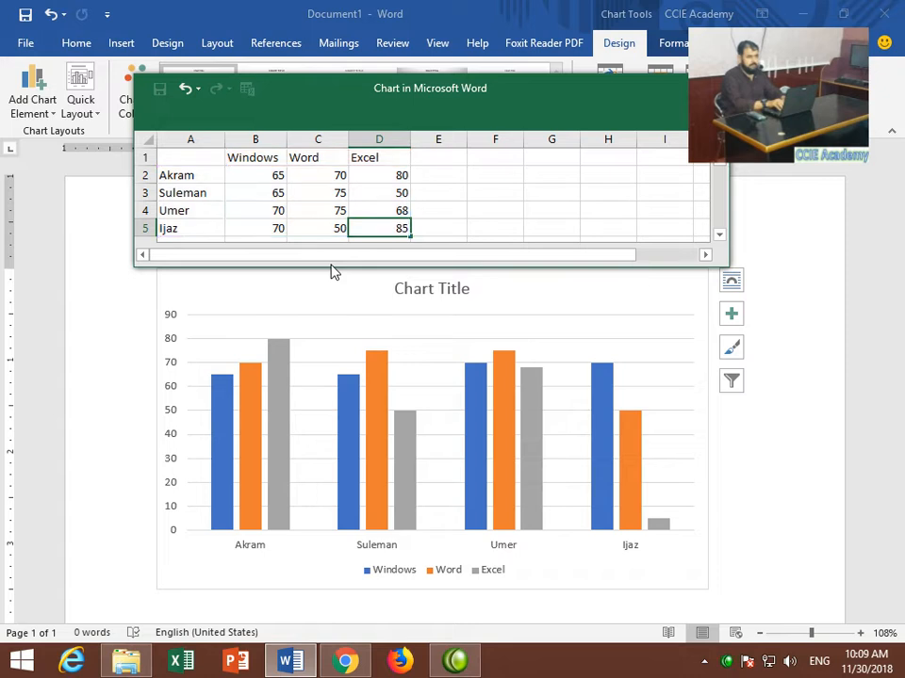
pyautogui.press('Right')
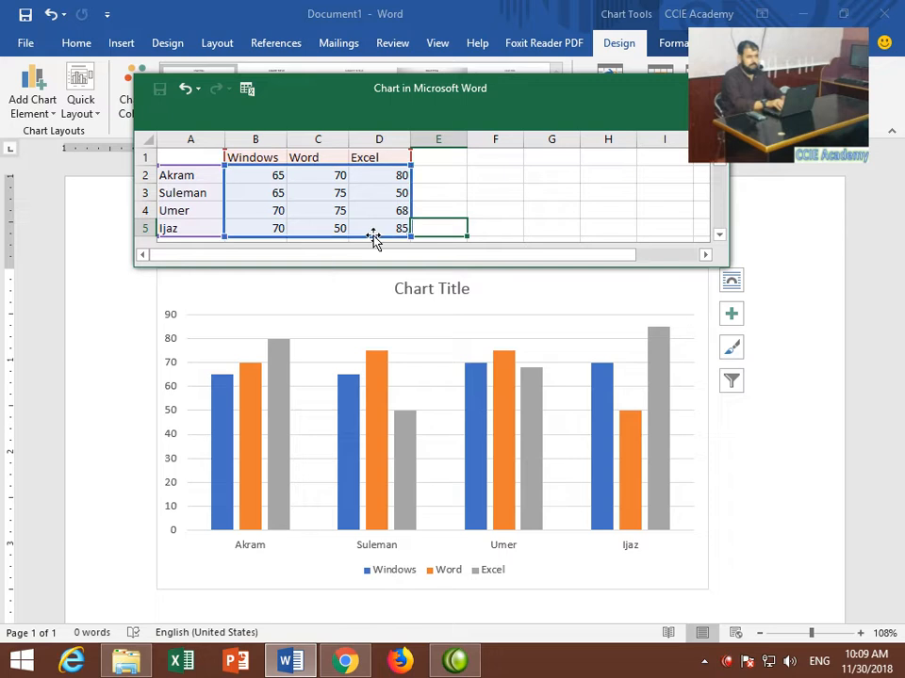
# - Zoom the document out to 75% and move the chart data window below the chart so the whole chart is uncovered
pyautogui.scroll(-1, 375, 243)
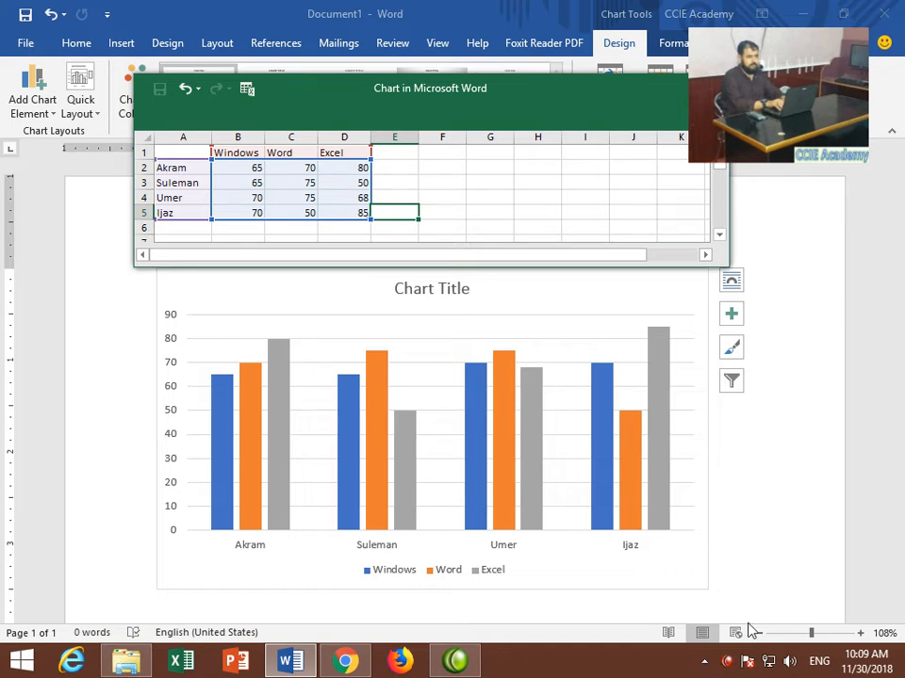
pyautogui.click(808, 635)
pyautogui.moveTo(808, 635); pyautogui.dragTo(804, 633)
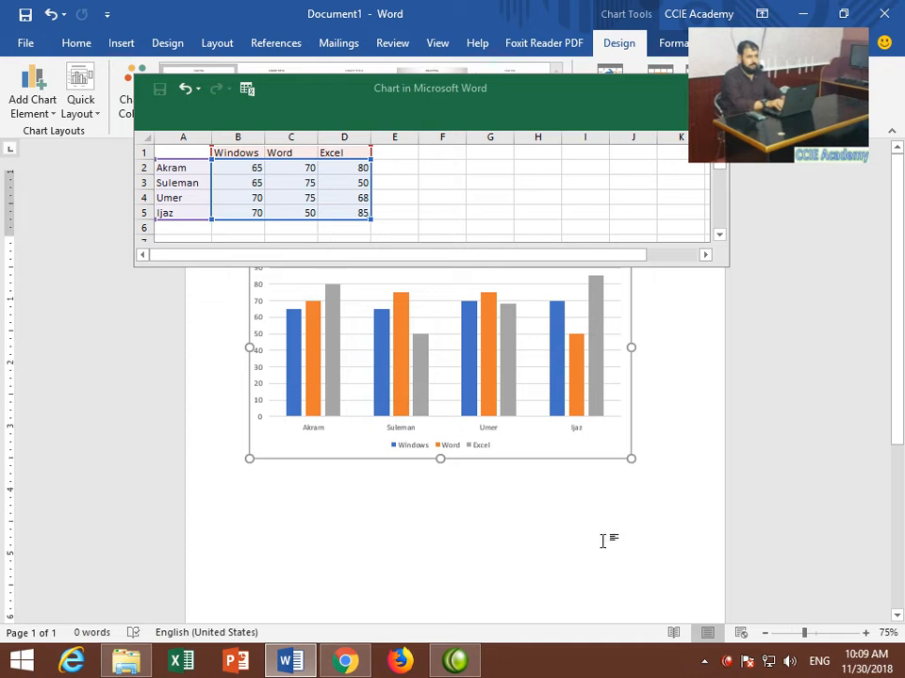
pyautogui.click(548, 527)
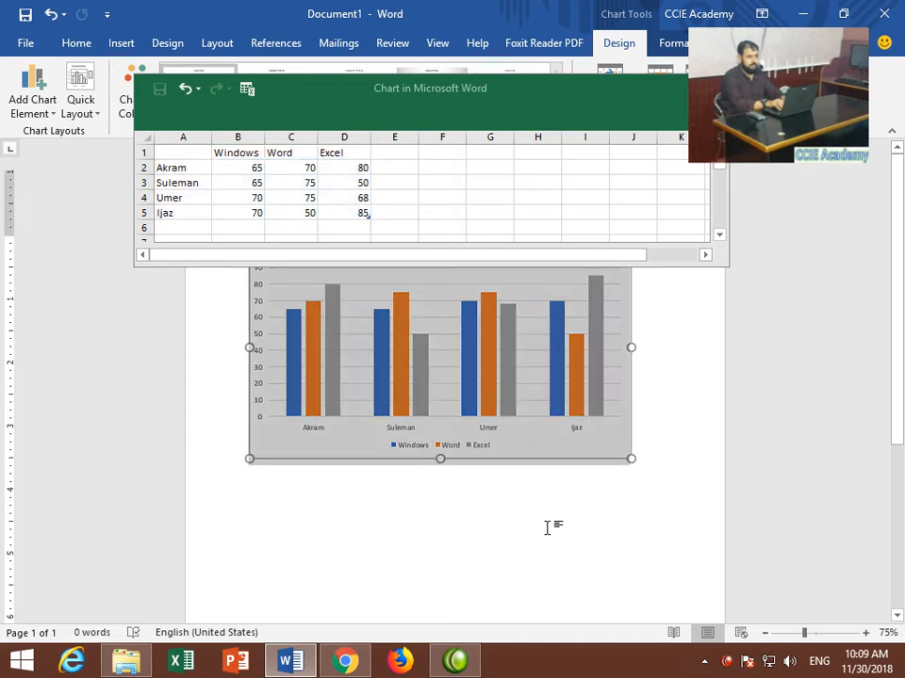
pyautogui.click(319, 421)
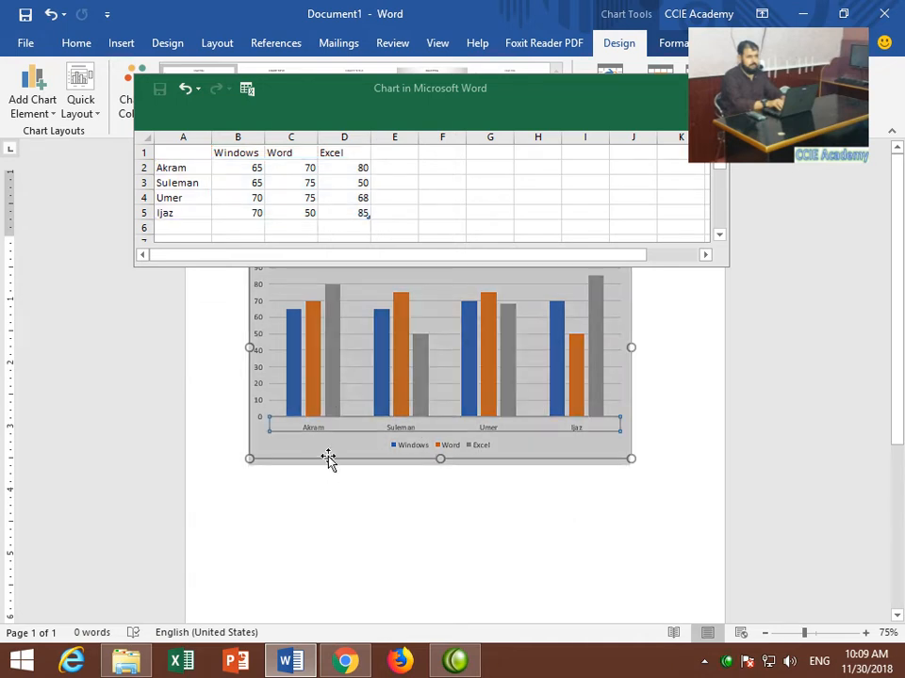
pyautogui.click(328, 459)
pyautogui.moveTo(471, 103); pyautogui.dragTo(484, 496)
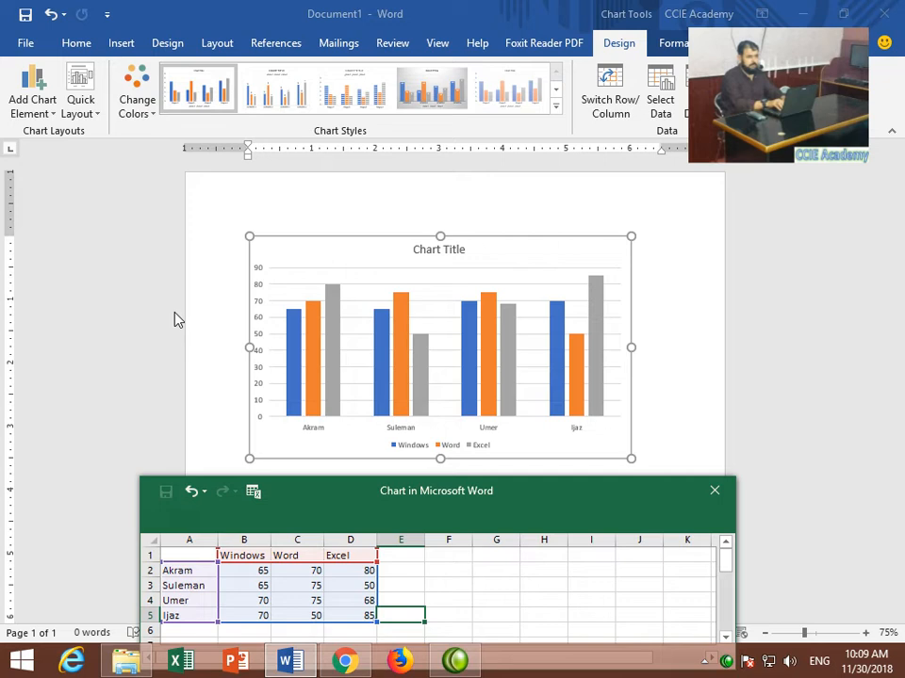
# - Add a primary horizontal axis title to the chart
pyautogui.click(54, 119)
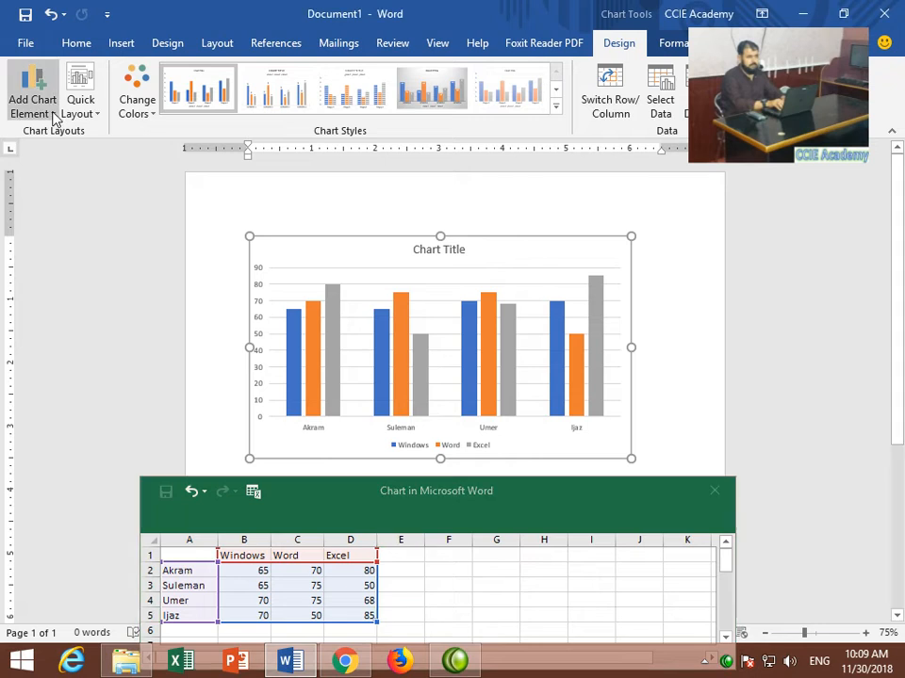
pyautogui.click(54, 117)
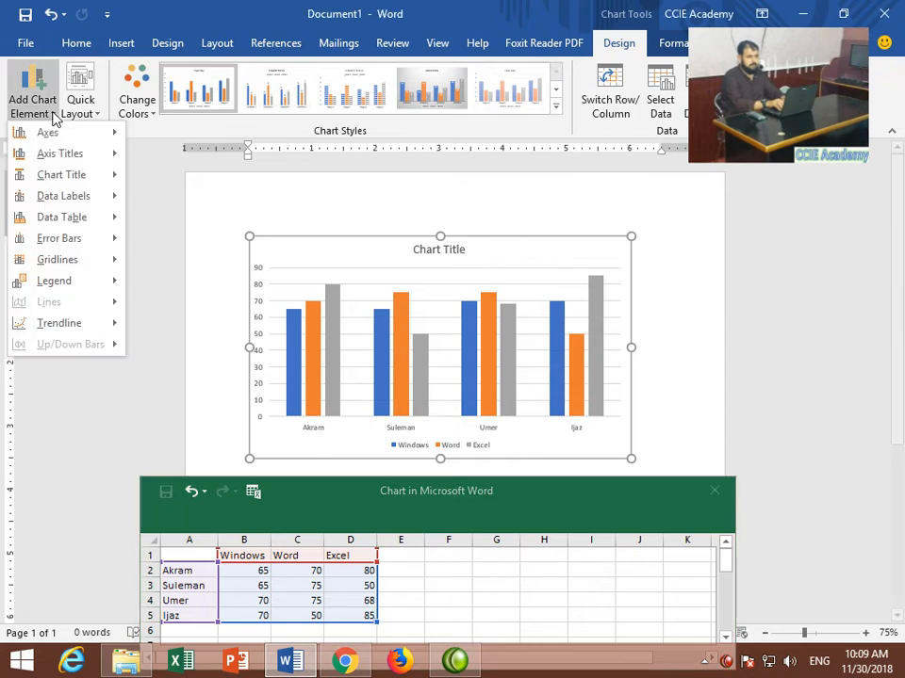
pyautogui.moveTo(52, 138)
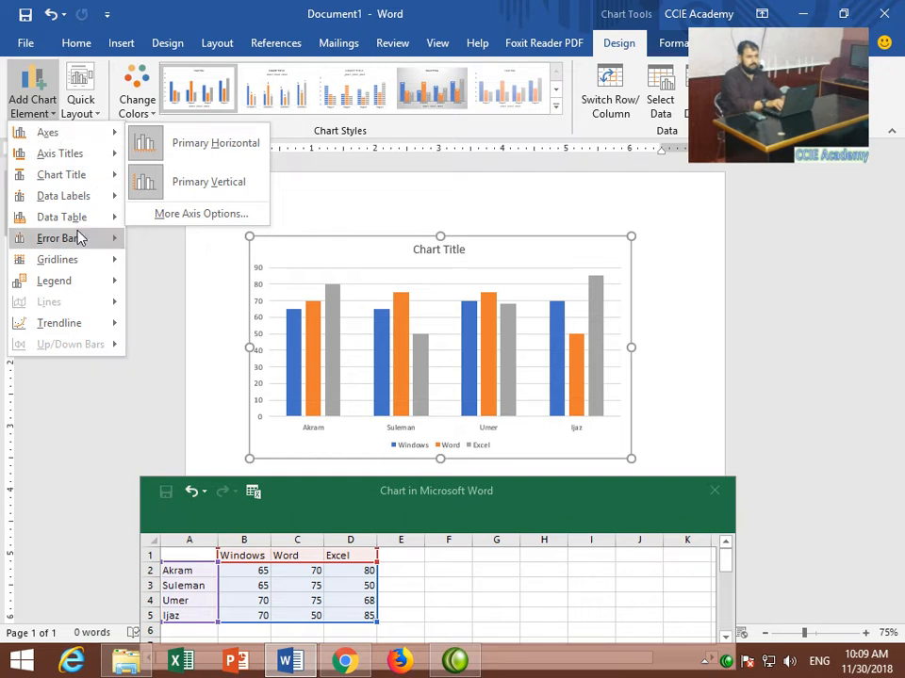
pyautogui.moveTo(57, 280)
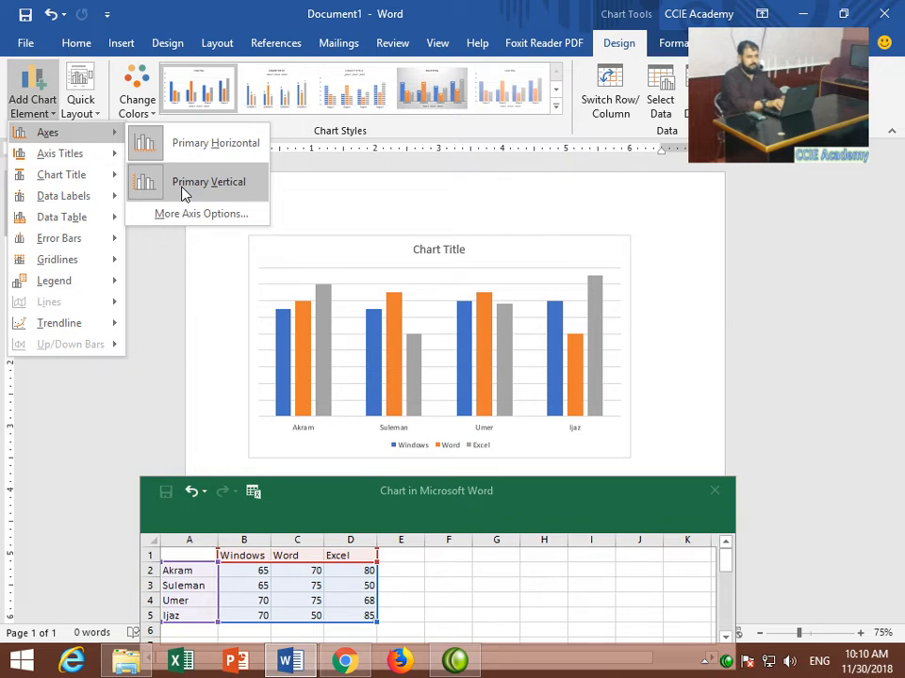
pyautogui.moveTo(66, 160)
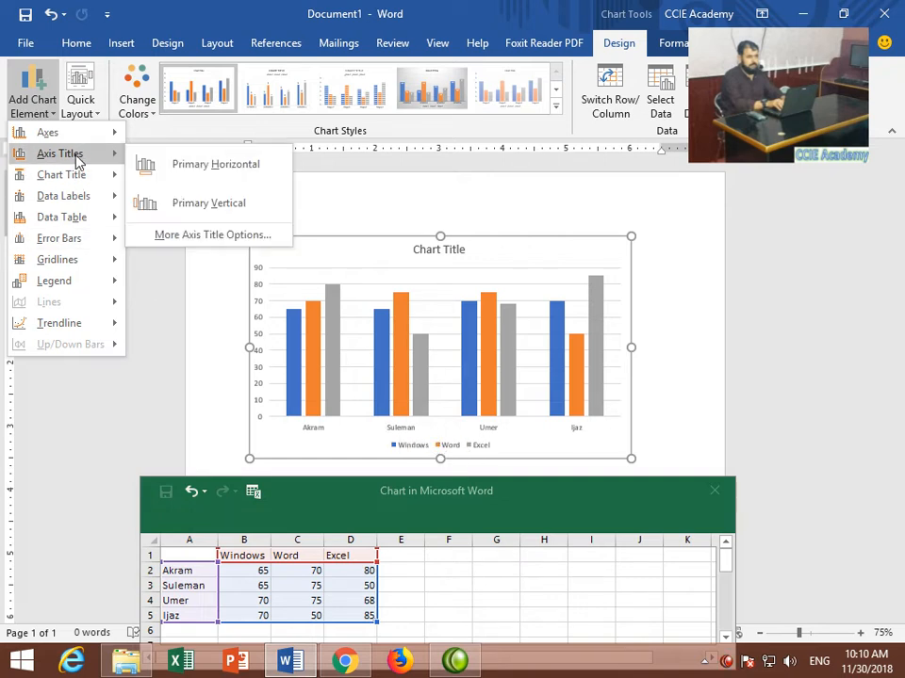
pyautogui.click(200, 168)
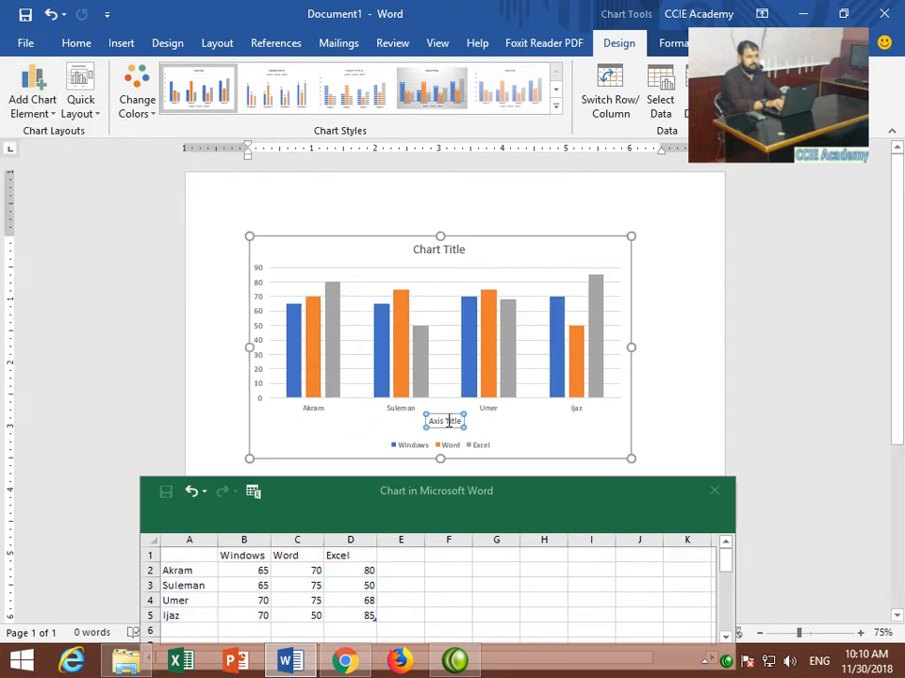
# - Replace the placeholder text of the horizontal axis title with Student Record
pyautogui.press('BackSpace')
pyautogui.press('BackSpace')
pyautogui.press('BackSpace')
pyautogui.press('BackSpace')
pyautogui.press('BackSpace')
pyautogui.press('BackSpace')
pyautogui.press('BackSpace')
pyautogui.press('BackSpace')
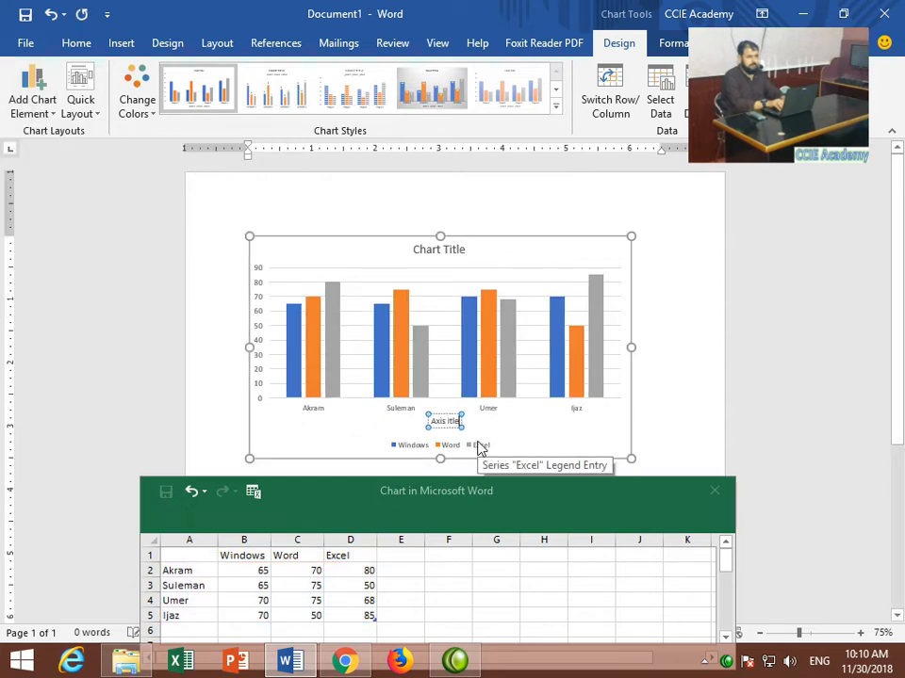
pyautogui.press('BackSpace')
pyautogui.press('BackSpace')
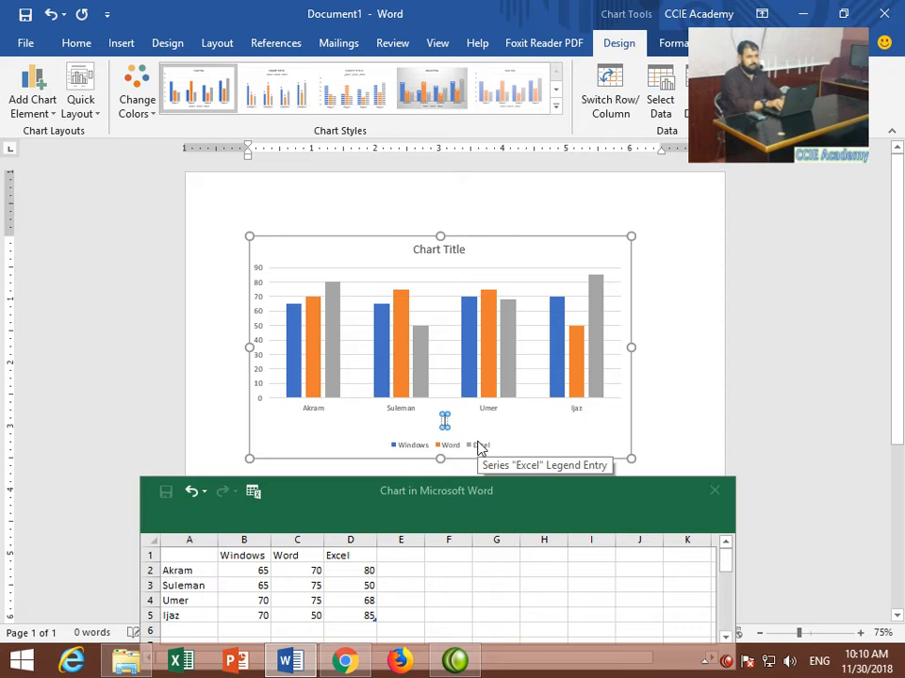
pyautogui.write('S')
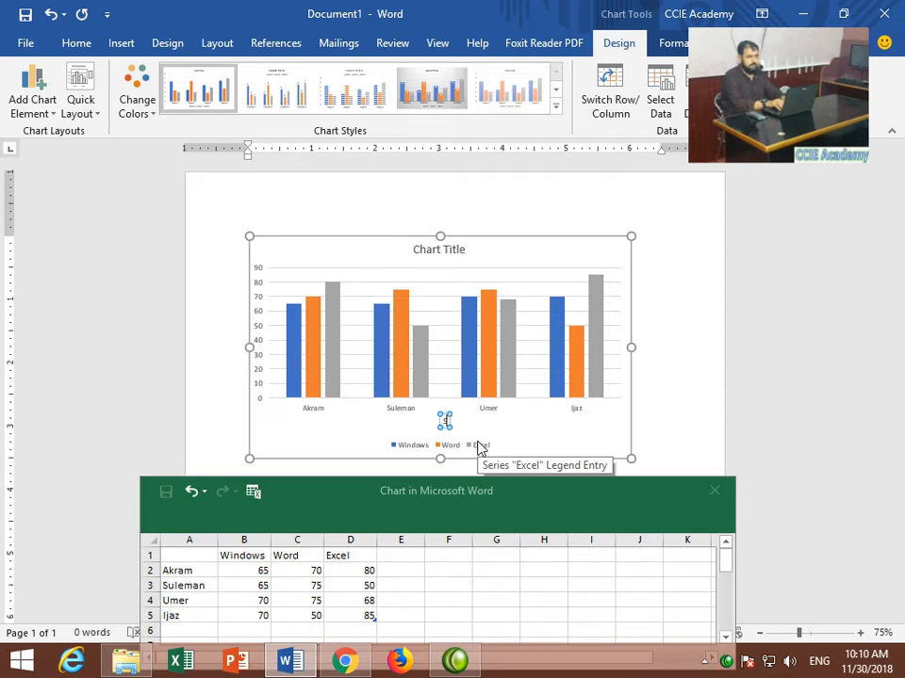
pyautogui.write('tudent Record')
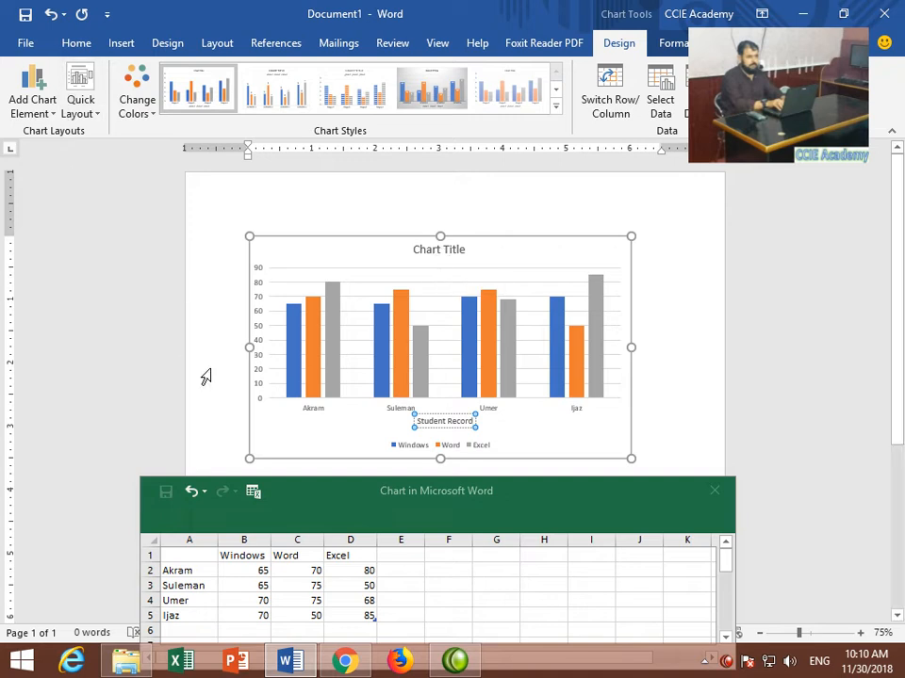
pyautogui.click(249, 403)
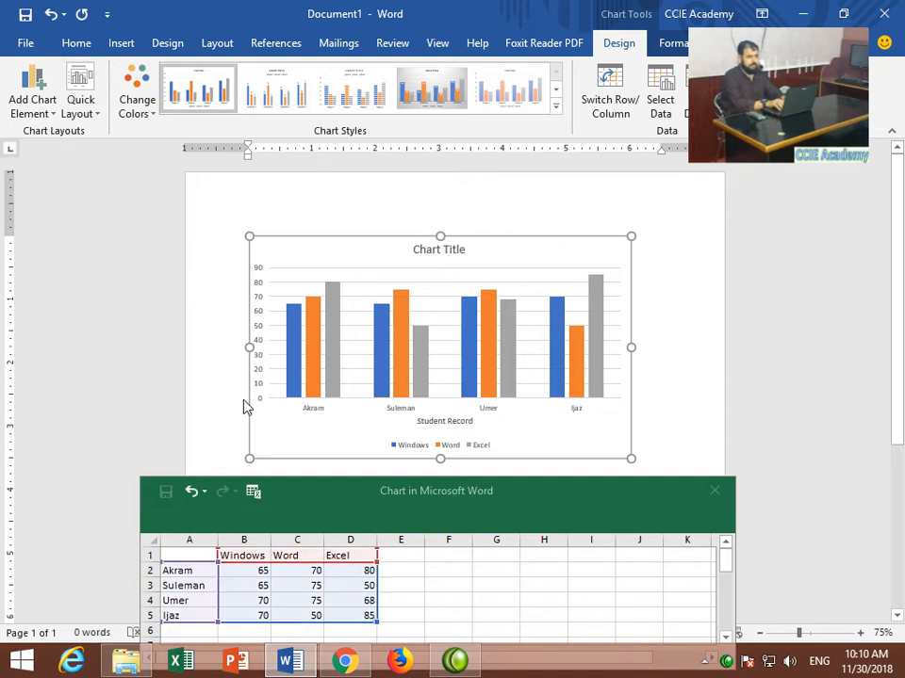
# - Place the chart title above the chart and replace its placeholder text with DIT Result
pyautogui.click(52, 114)
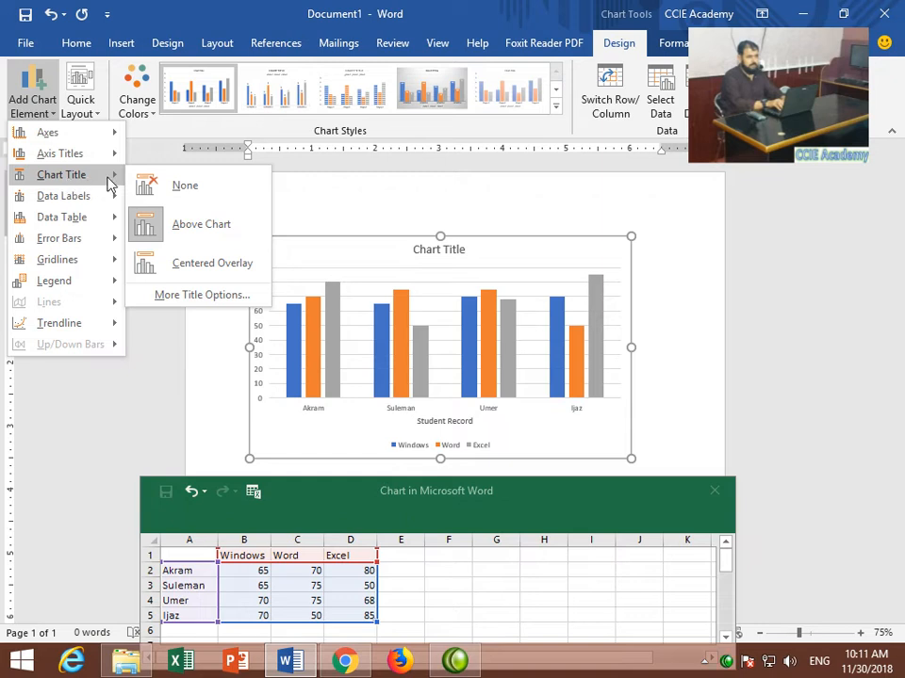
pyautogui.click(195, 233)
pyautogui.click(414, 249)
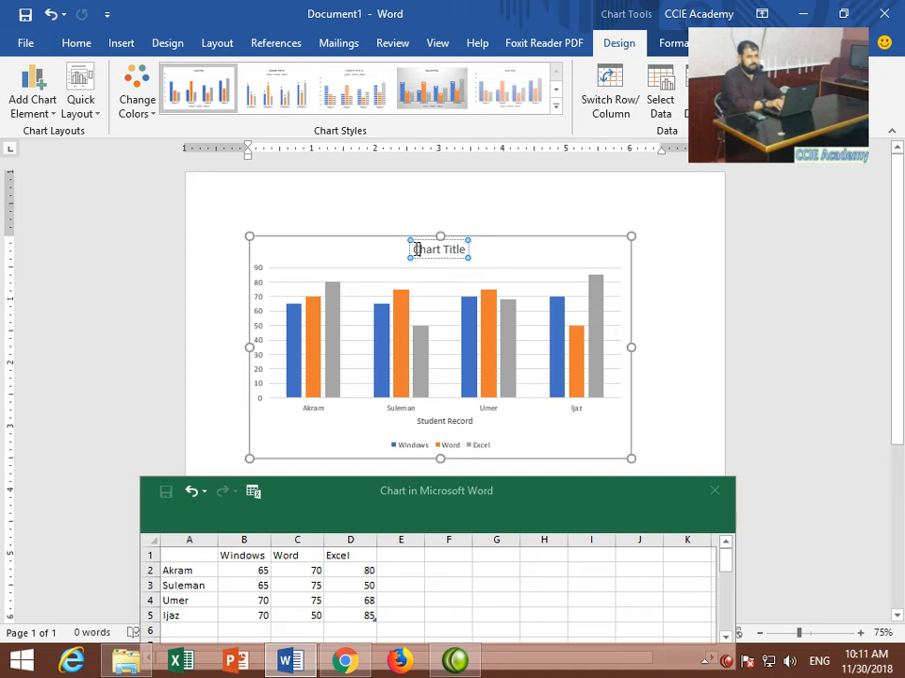
pyautogui.moveTo(415, 249); pyautogui.dragTo(538, 253)
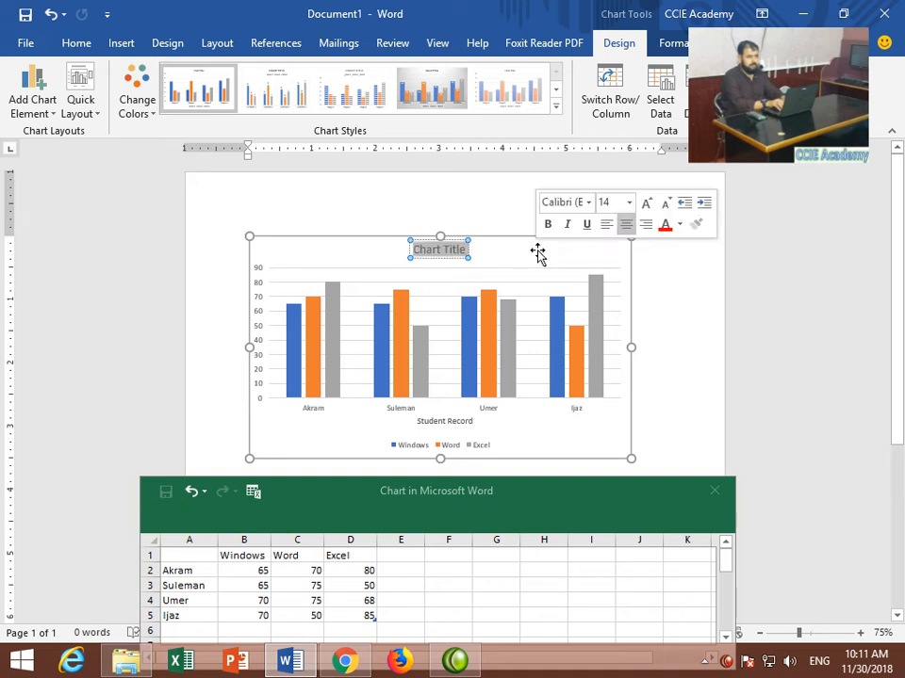
pyautogui.write('DIT Re')
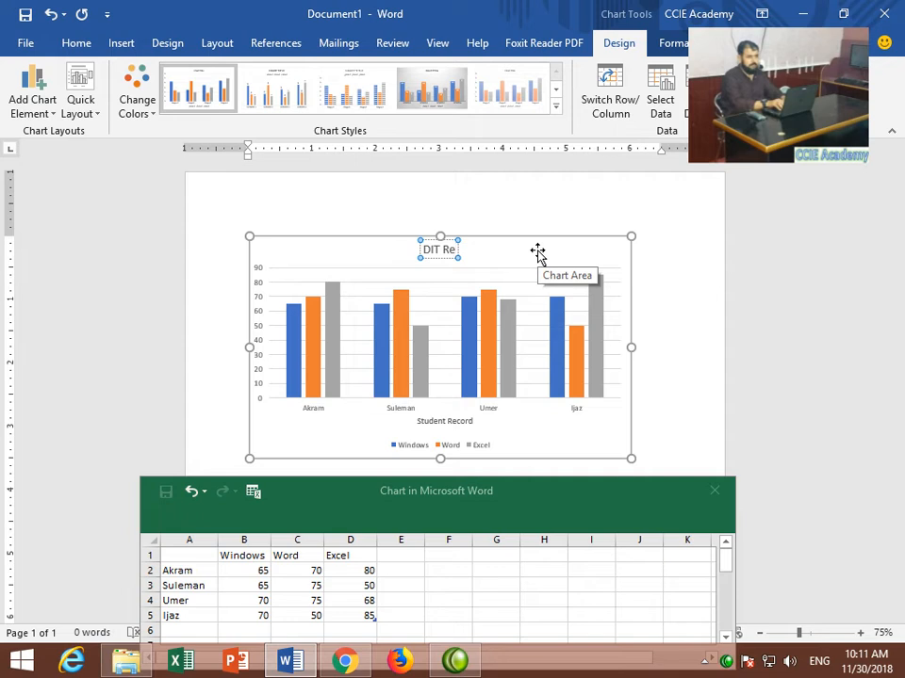
pyautogui.press('BackSpace')
pyautogui.press('BackSpace')
pyautogui.write('Result')
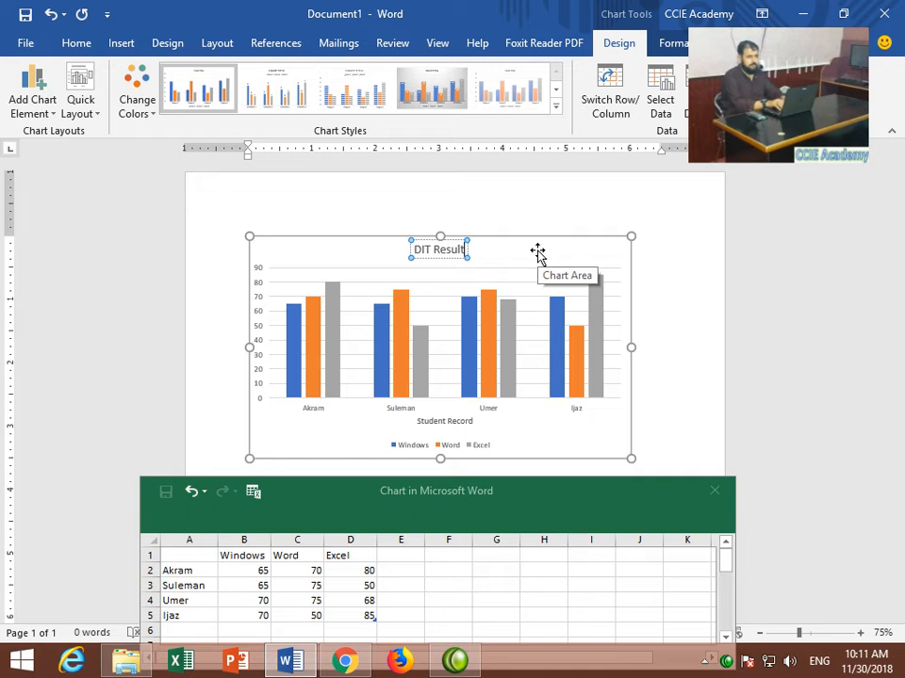
pyautogui.click(198, 240)
pyautogui.click(253, 239)
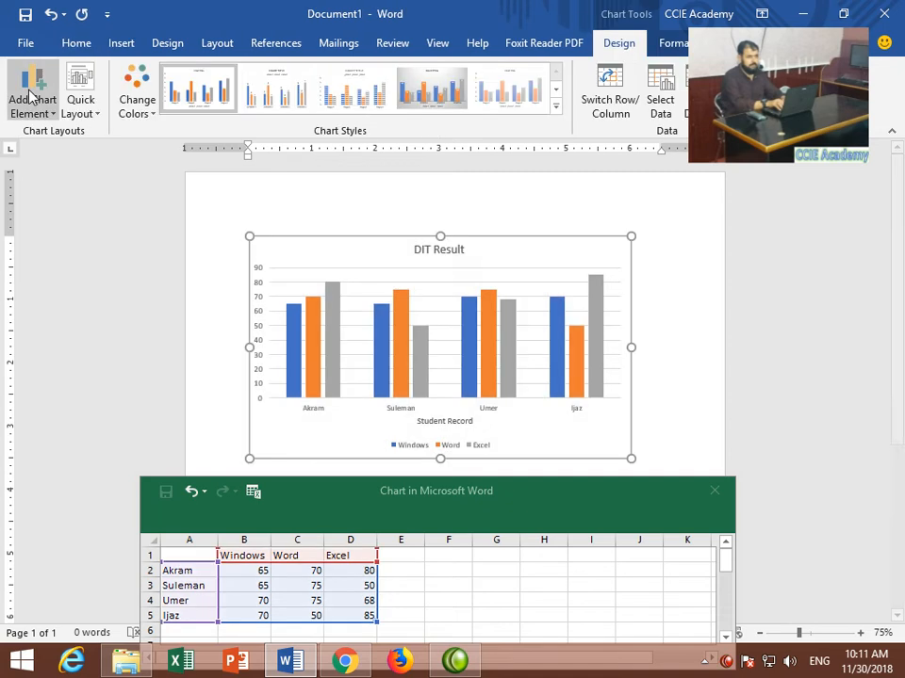
# - Add data labels to the chart columns at the Inside End position
pyautogui.click(53, 119)
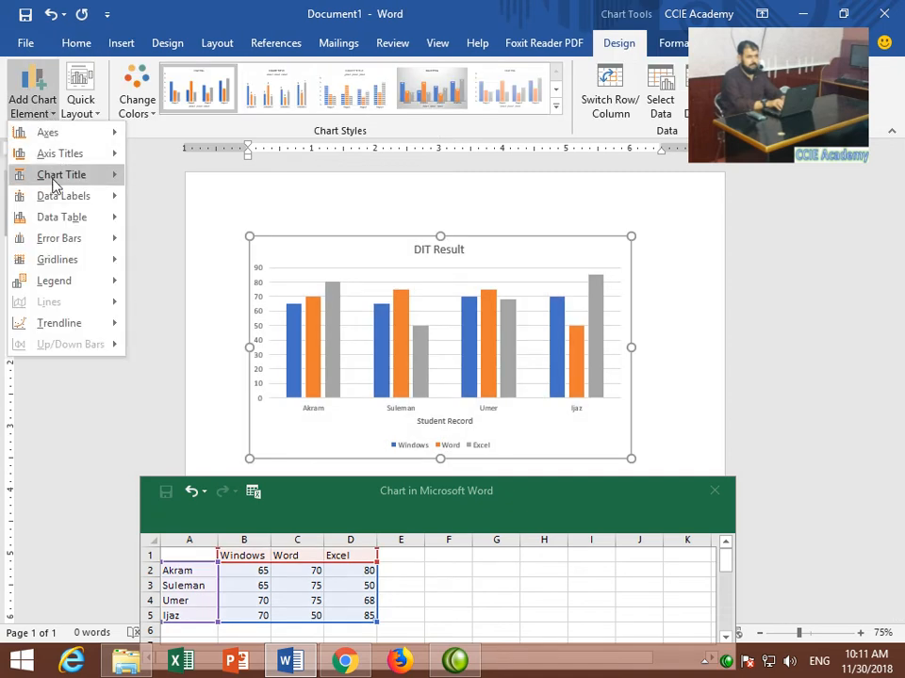
pyautogui.moveTo(57, 203)
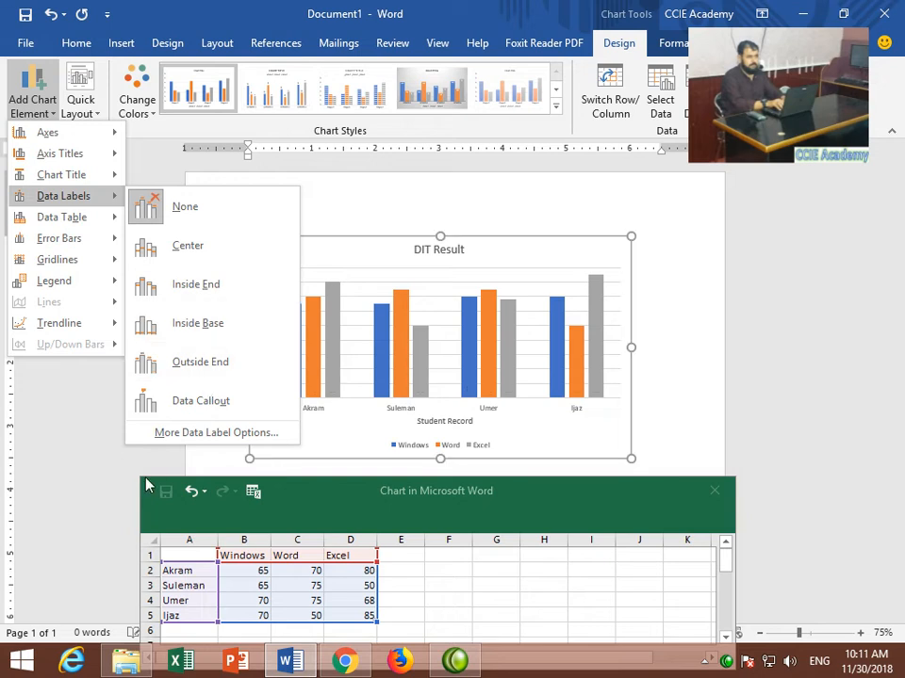
pyautogui.click(67, 469)
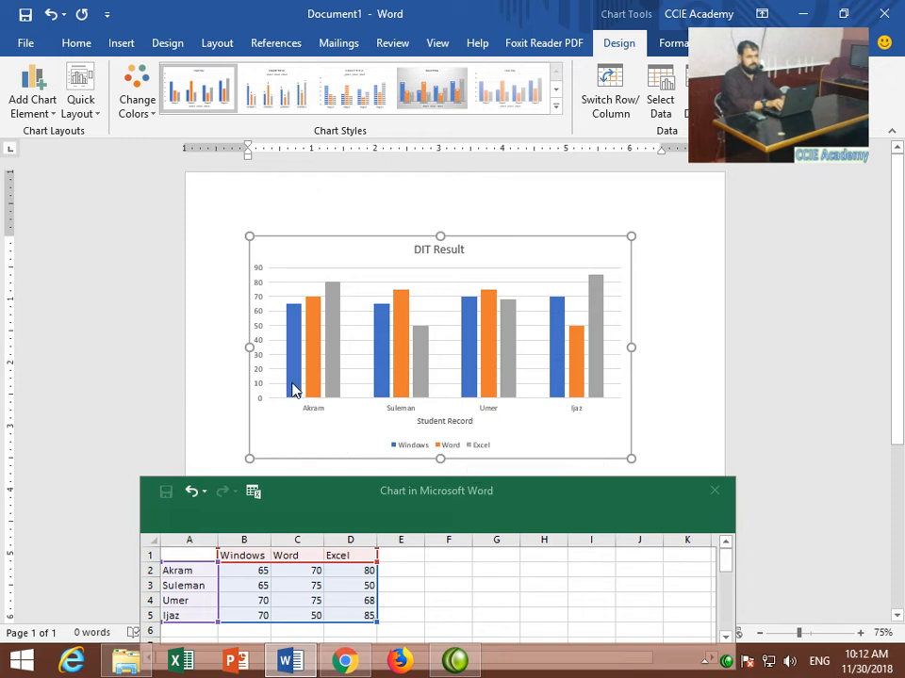
pyautogui.moveTo(293, 389)
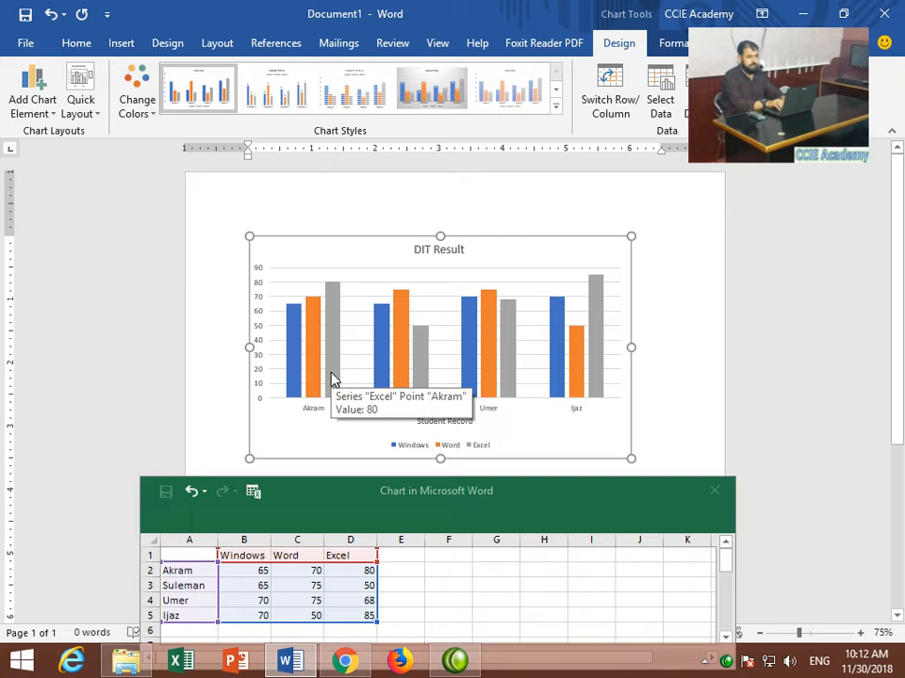
pyautogui.moveTo(384, 374)
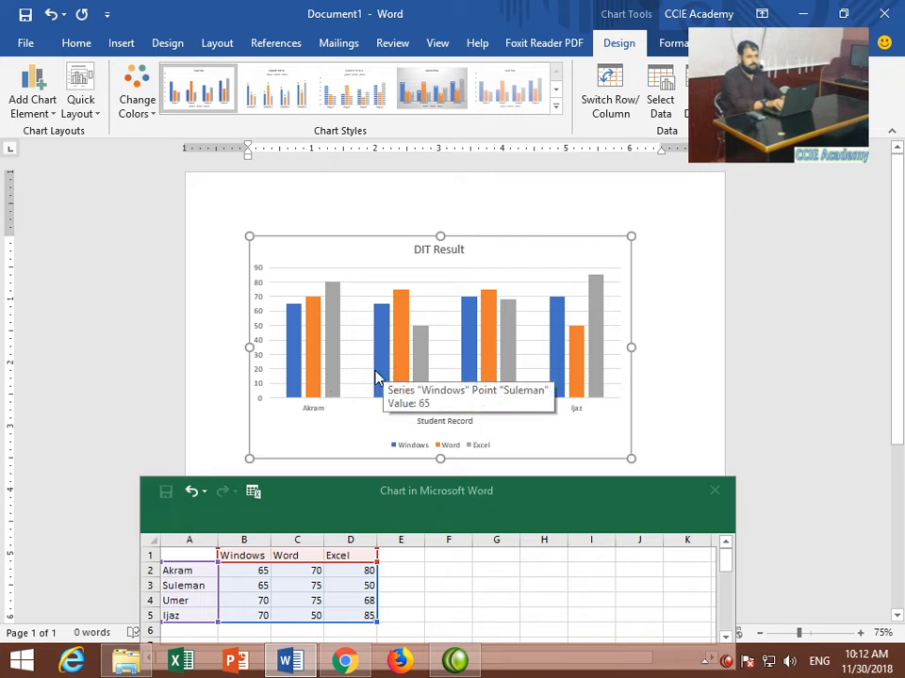
pyautogui.click(30, 111)
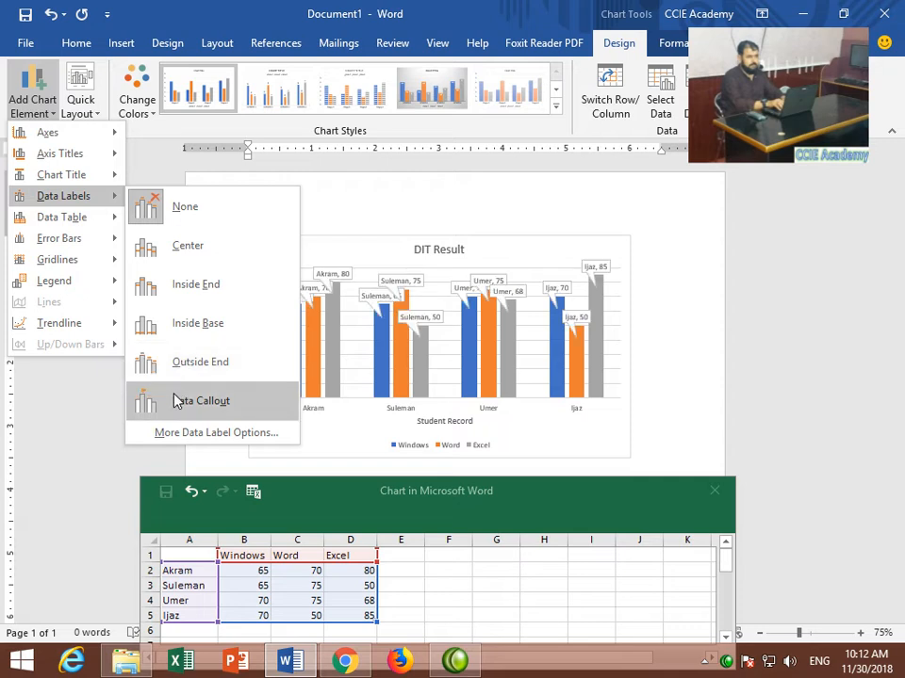
pyautogui.click(185, 303)
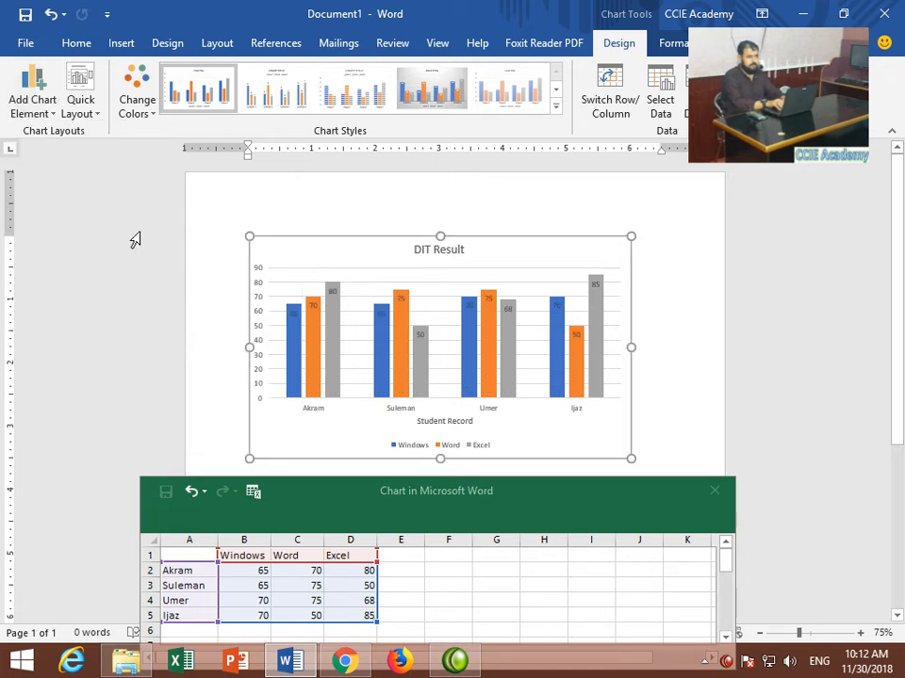
# - Add a data table with legend keys to the chart
pyautogui.click(32, 104)
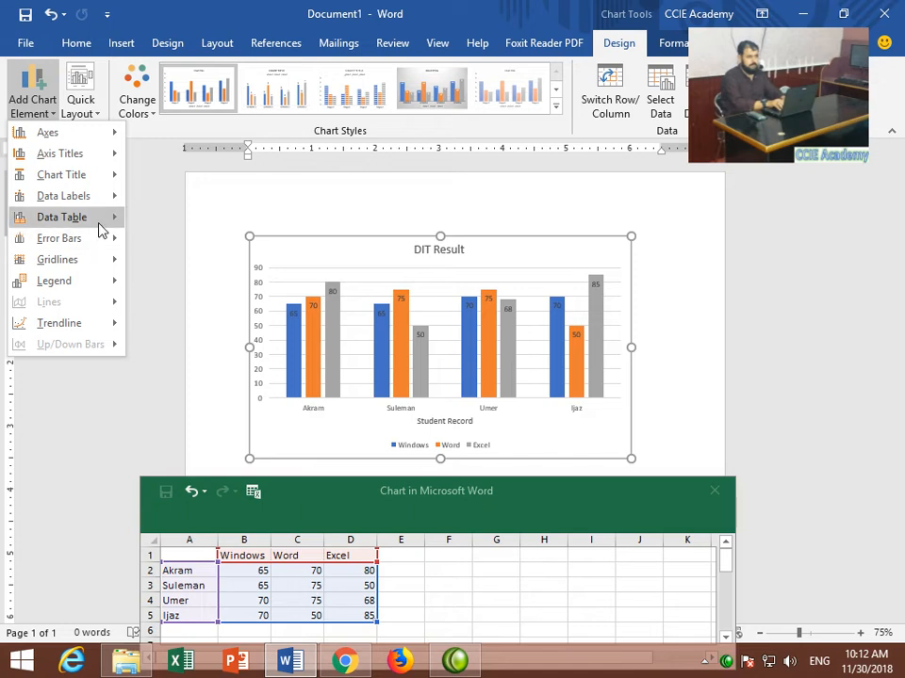
pyautogui.moveTo(99, 225)
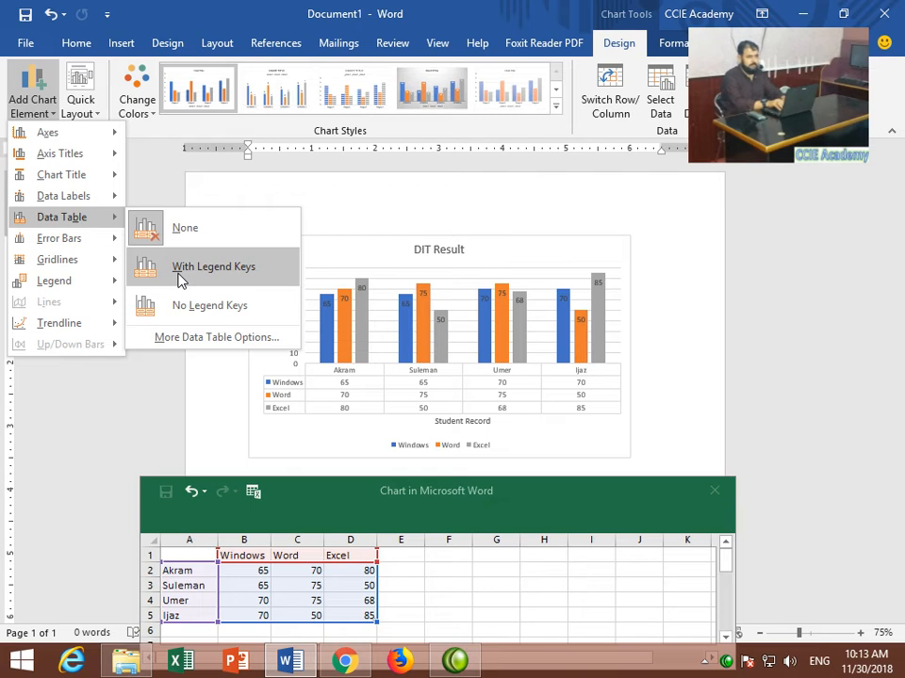
pyautogui.click(179, 276)
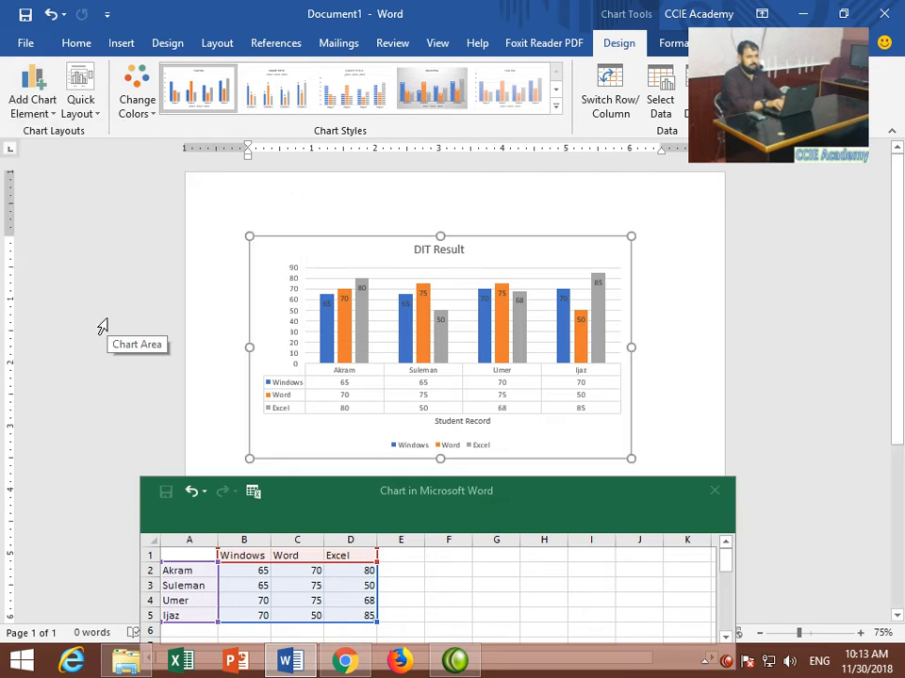
# - Preview the error bar types on the chart and set the error bars to None
pyautogui.click(28, 113)
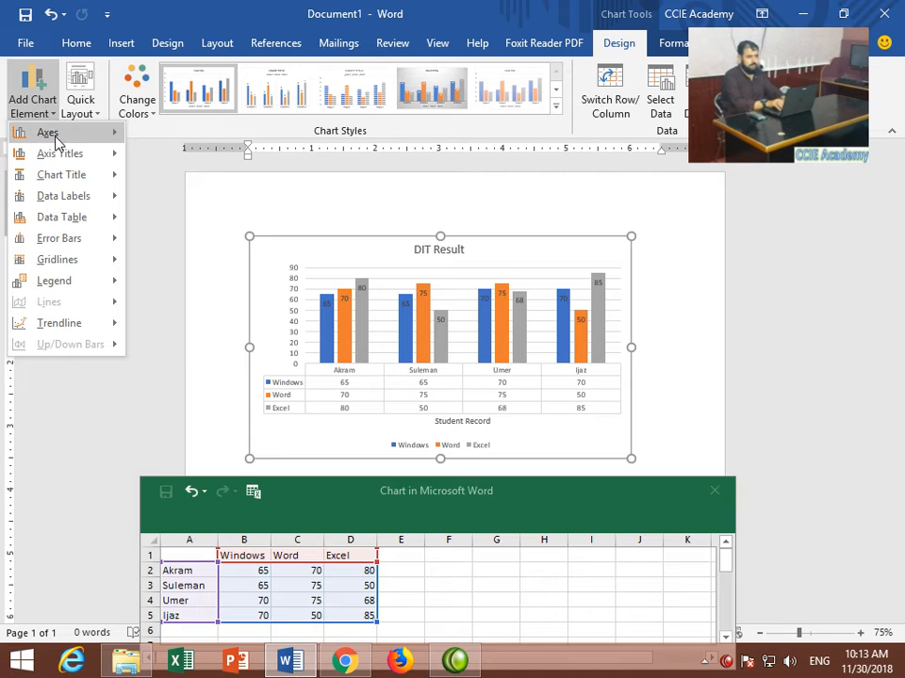
pyautogui.moveTo(73, 241)
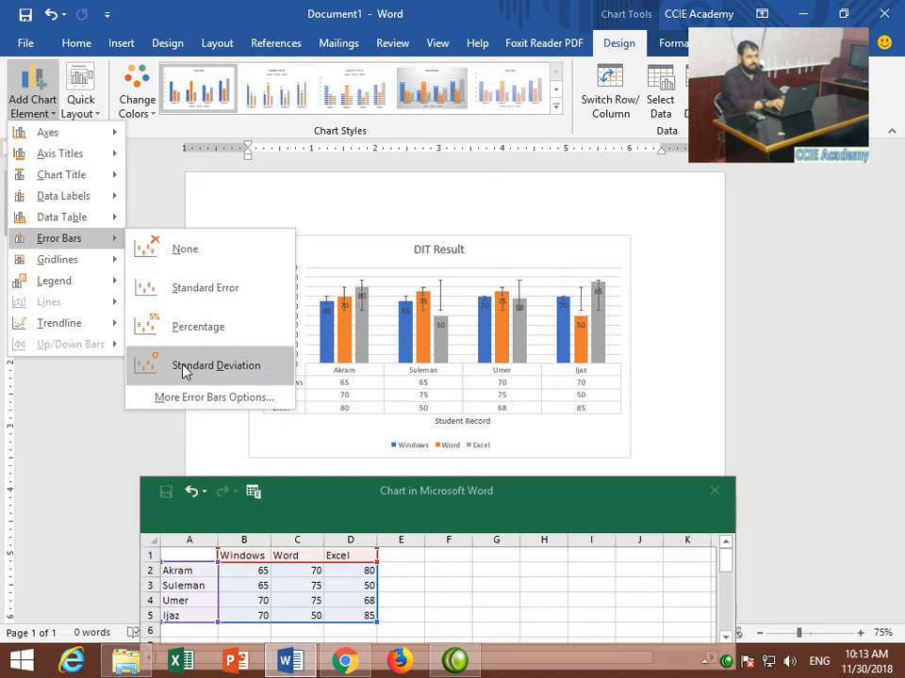
pyautogui.click(167, 253)
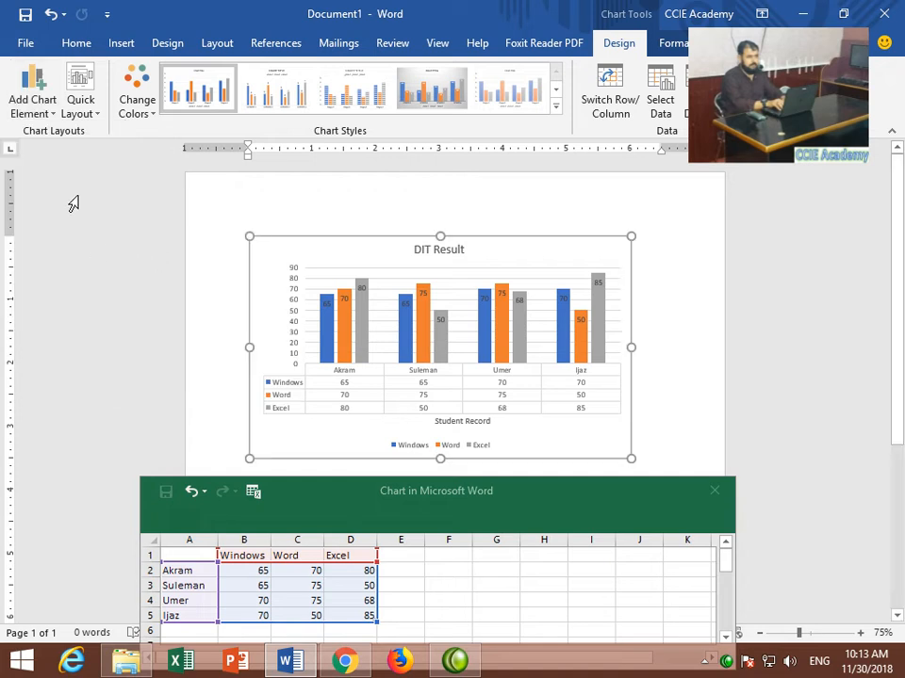
# - Add primary minor vertical gridlines to the chart
pyautogui.click(42, 108)
pyautogui.moveTo(73, 263)
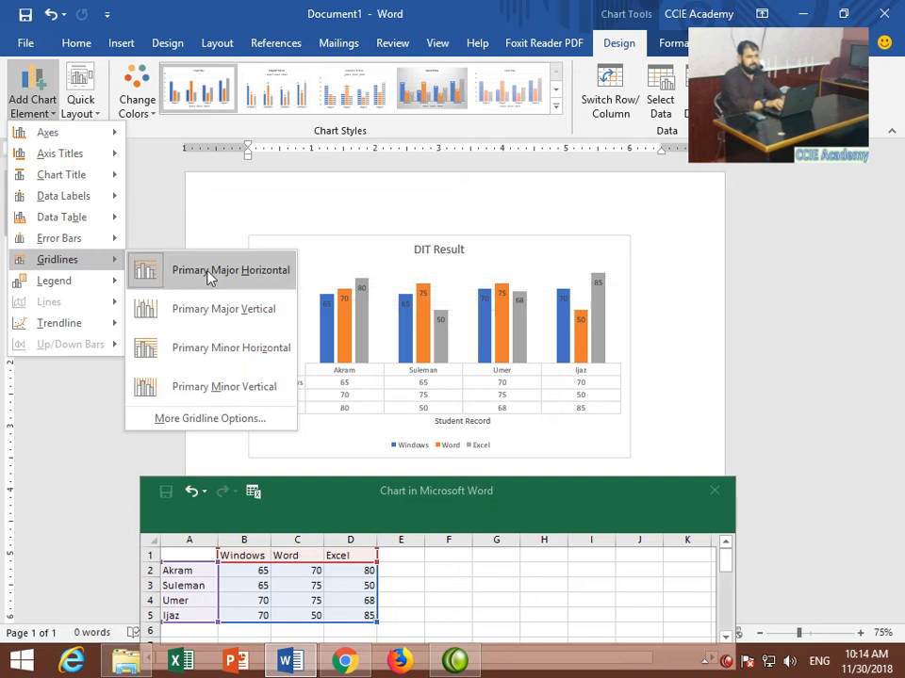
pyautogui.click(223, 391)
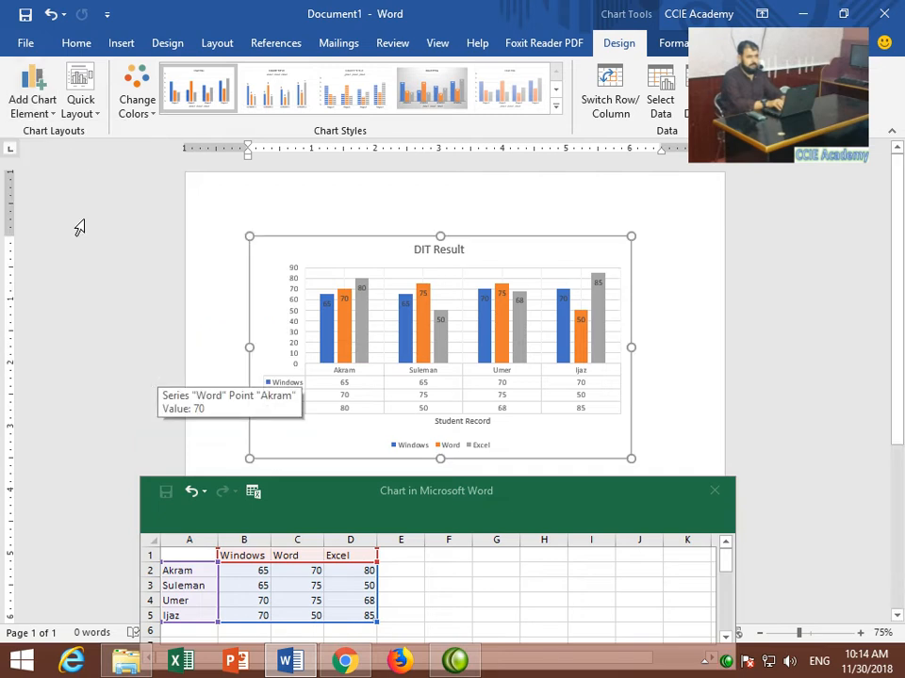
# - Position the chart legend at the top, beneath the chart title
pyautogui.click(53, 118)
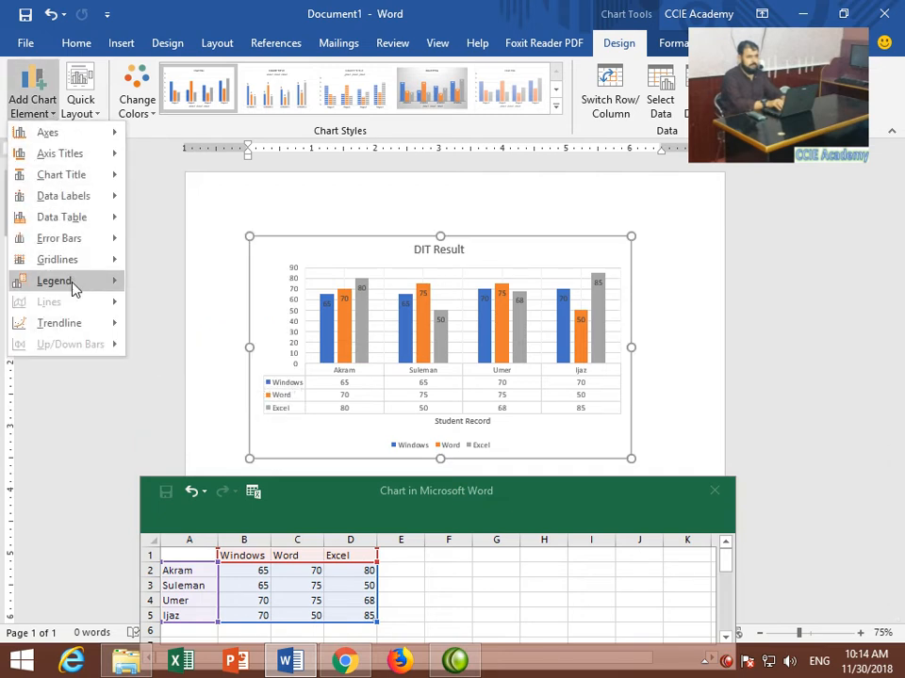
pyautogui.moveTo(75, 291)
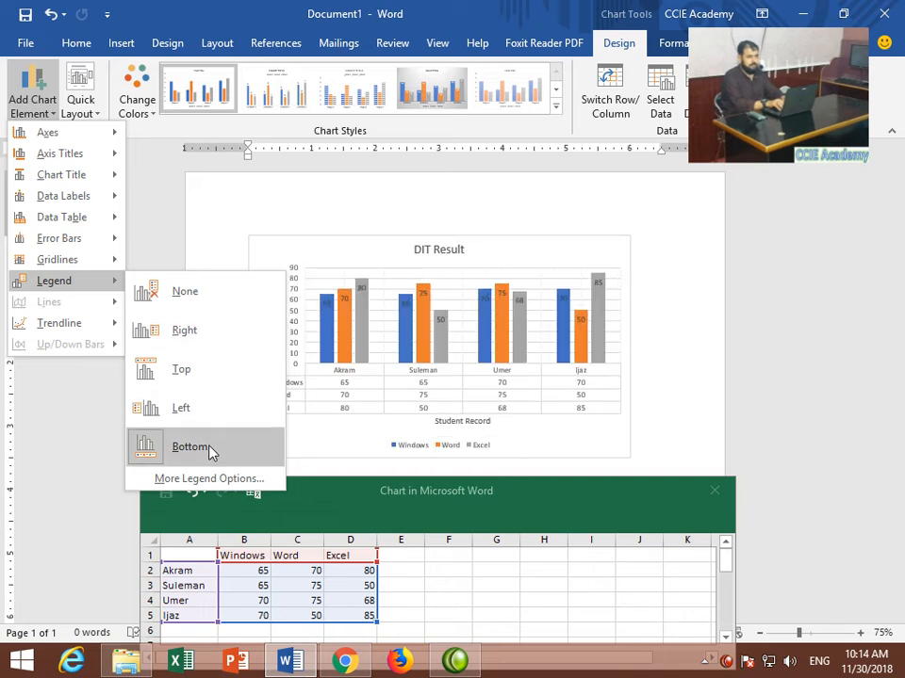
pyautogui.click(196, 377)
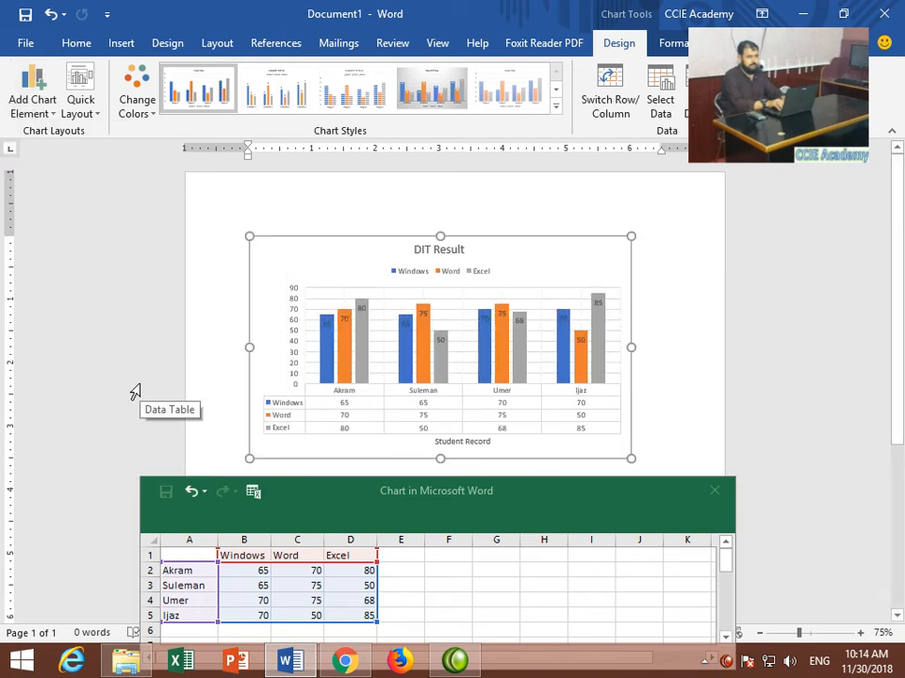
# - Add an exponential trendline based on the Windows series
pyautogui.click(32, 89)
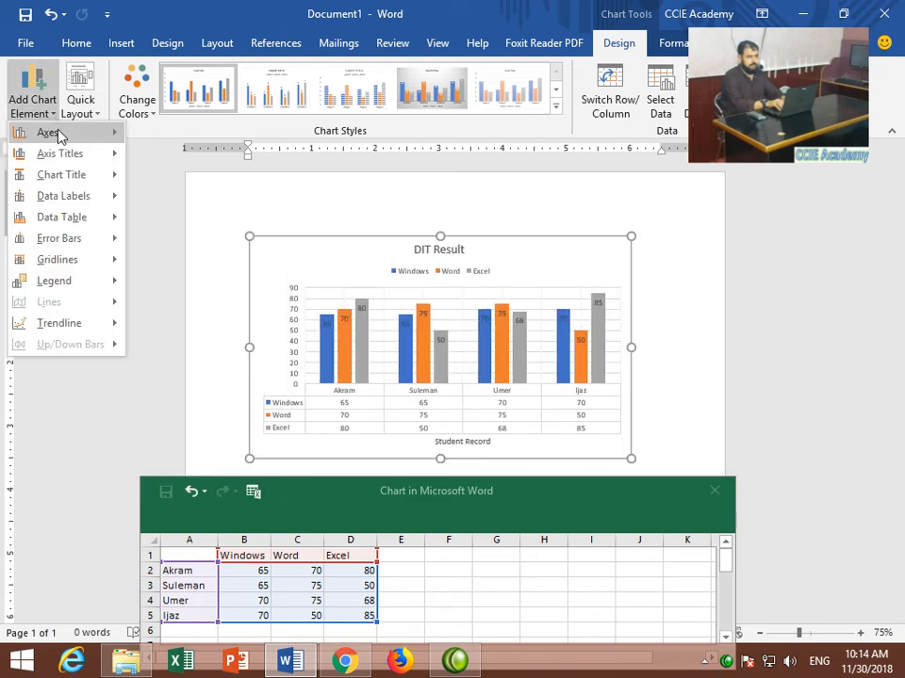
pyautogui.moveTo(71, 329)
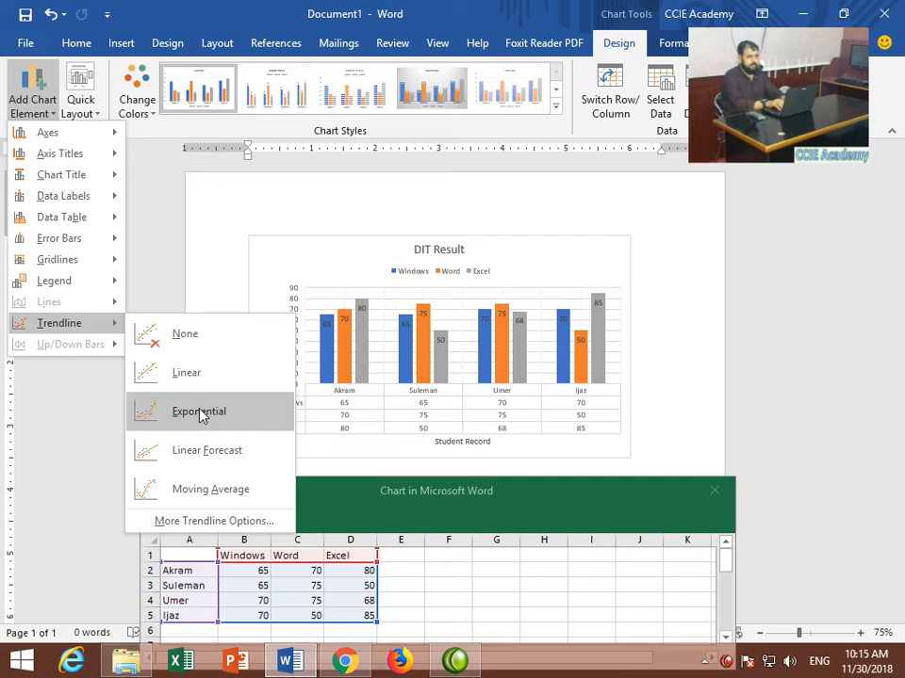
pyautogui.click(200, 412)
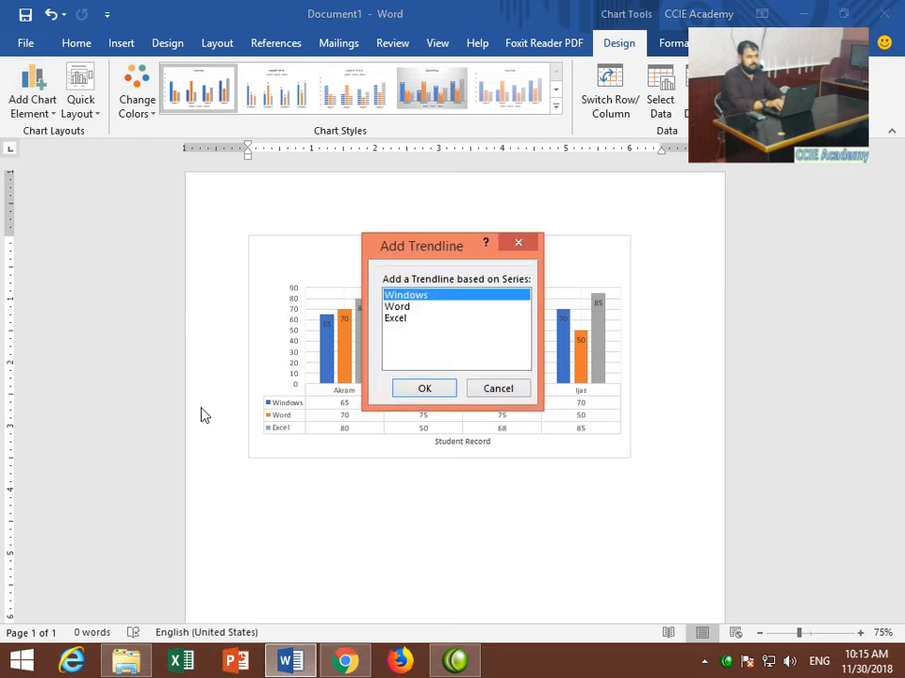
pyautogui.click(410, 392)
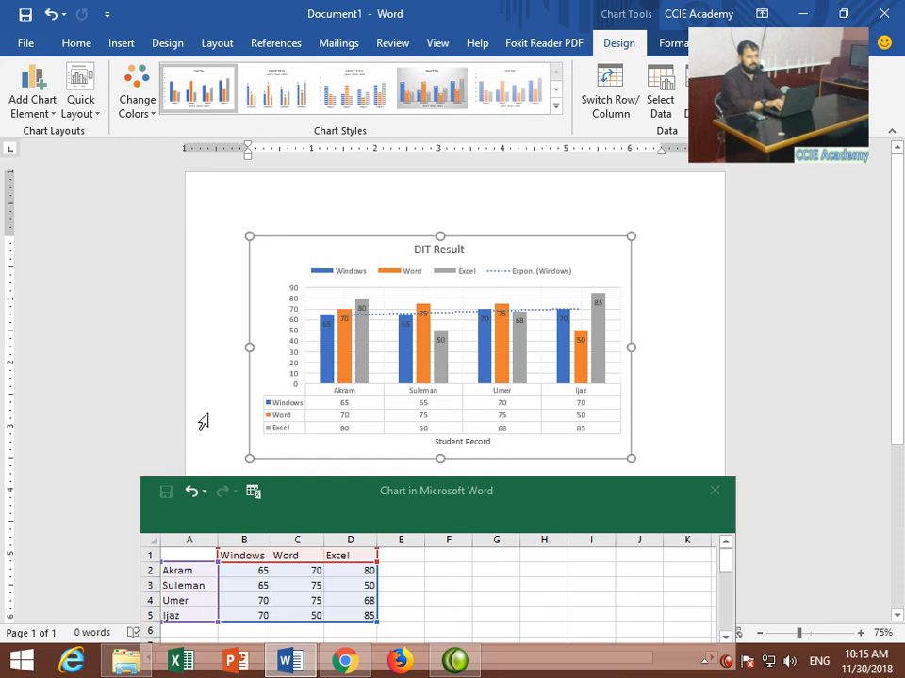
# - Add a second exponential trendline to the chart, based on the Excel series
pyautogui.scroll(1, 339, 344)
pyautogui.scroll(1, 340, 343)
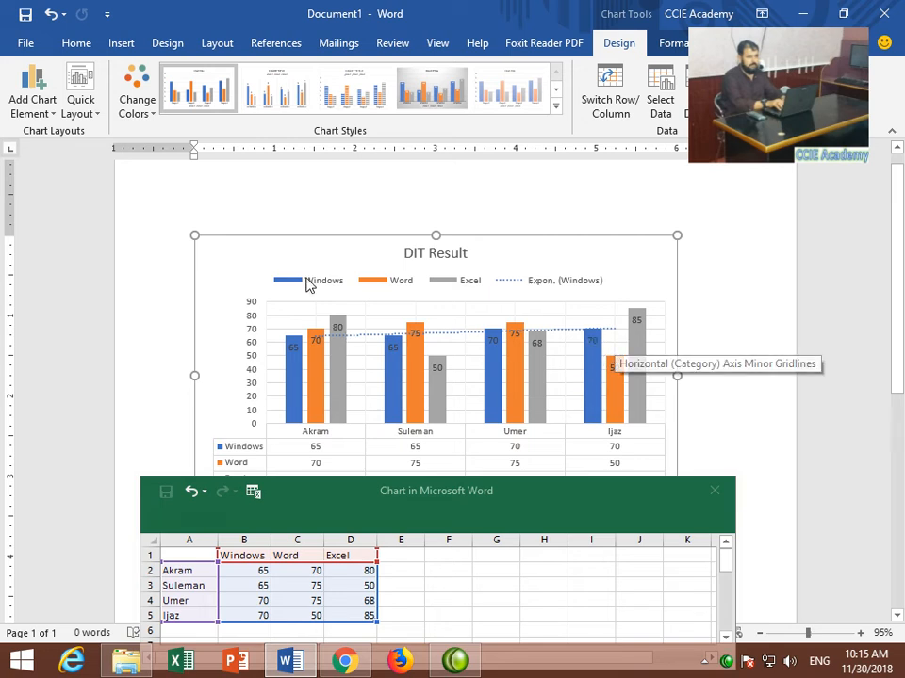
pyautogui.click(51, 117)
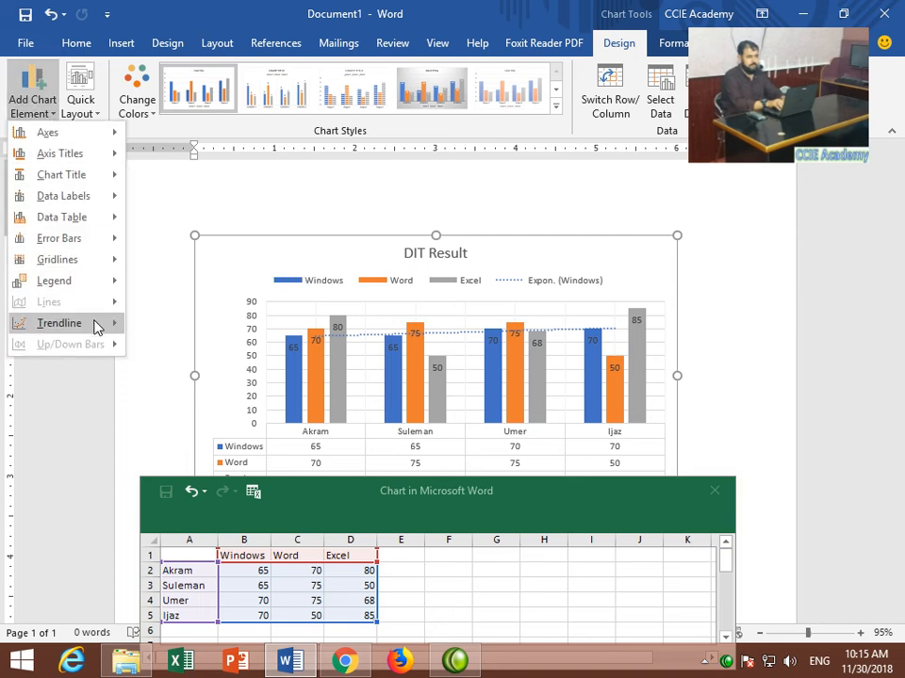
pyautogui.moveTo(85, 323)
pyautogui.click(203, 412)
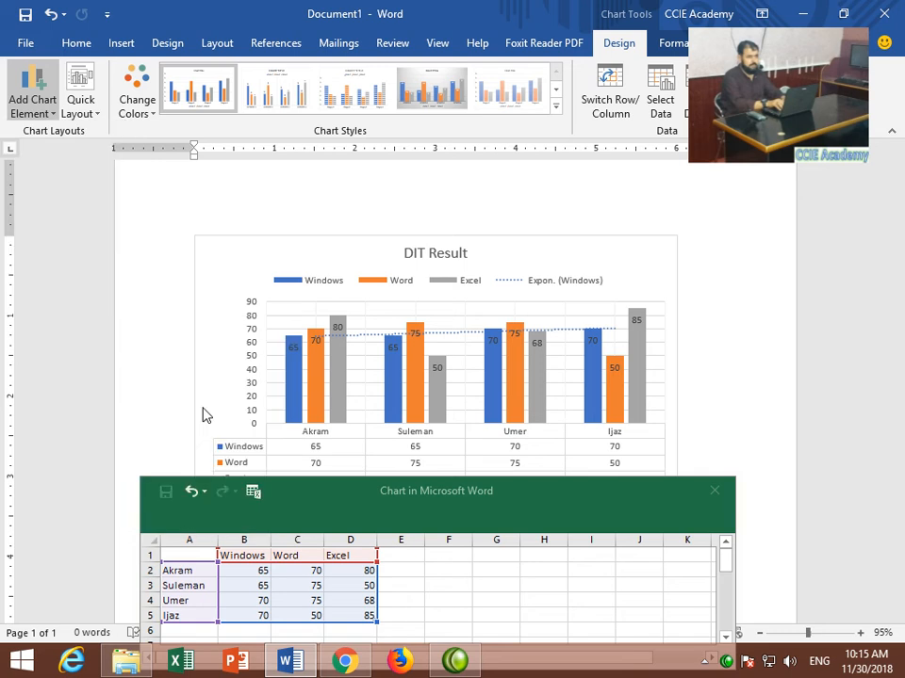
pyautogui.click(407, 320)
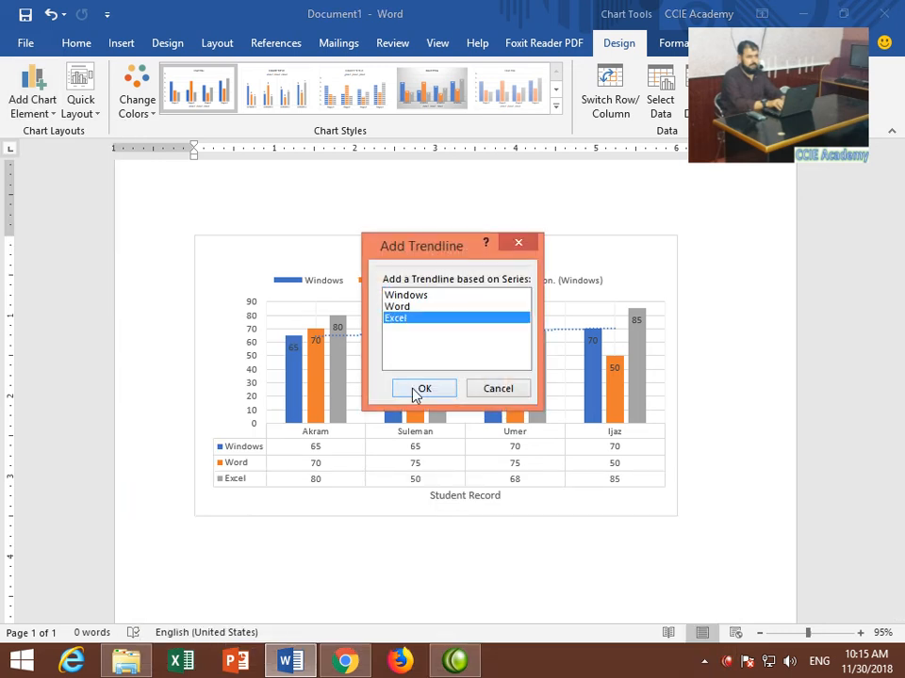
pyautogui.click(414, 394)
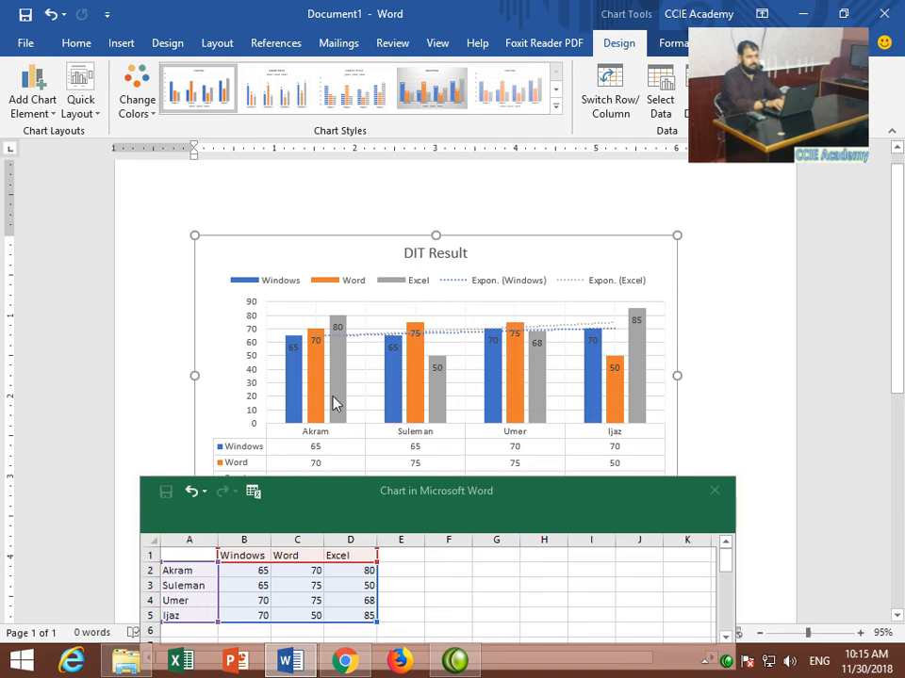
# - Move the chart data window down to uncover the chart's data table and undo the last two changes in that window
pyautogui.moveTo(337, 489); pyautogui.dragTo(342, 509)
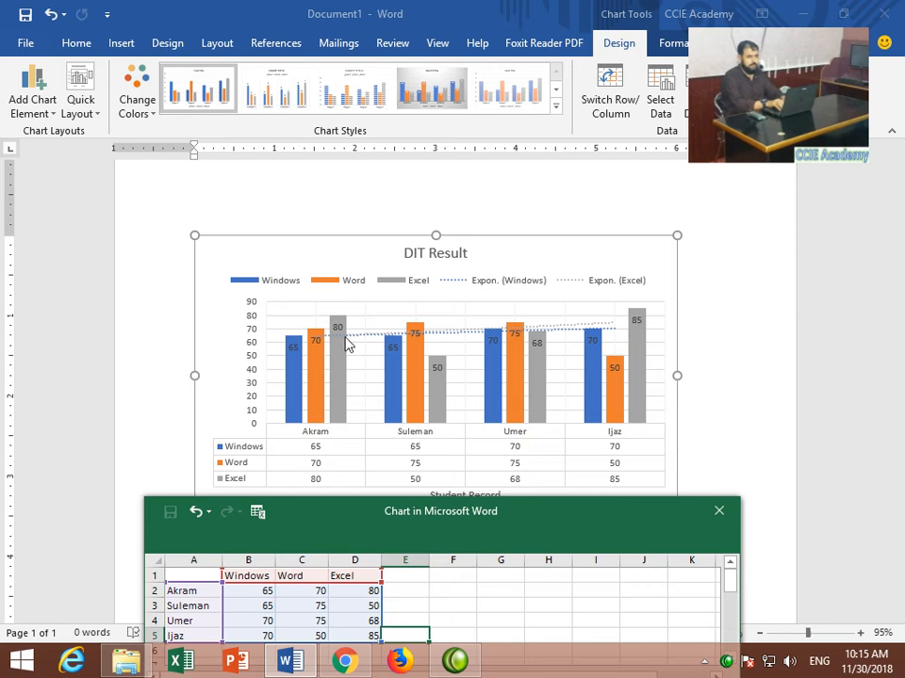
pyautogui.hotkey('ctrl', 'z')
pyautogui.hotkey('ctrl', 'z')
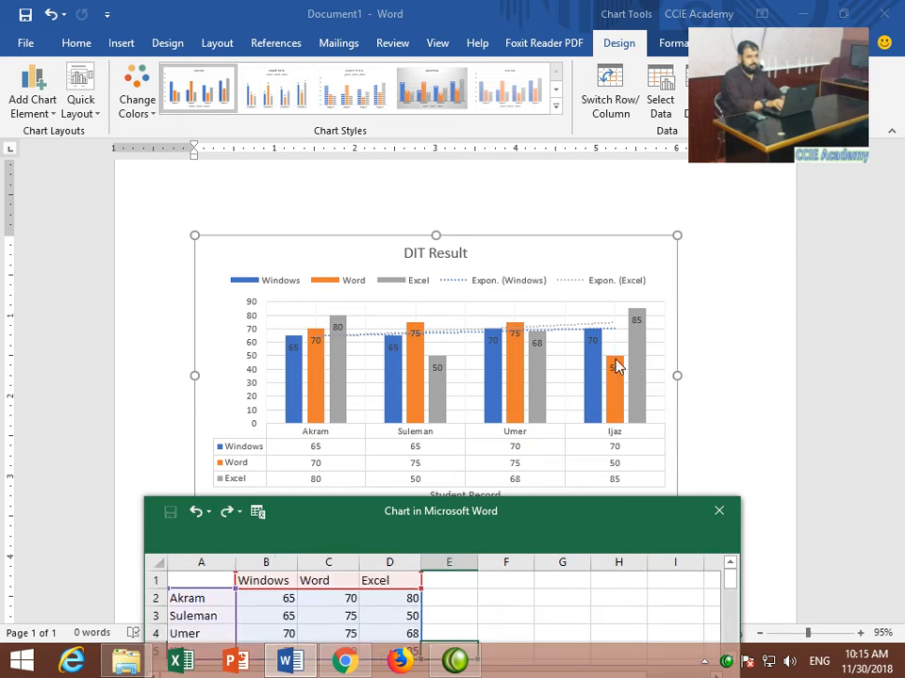
# - Undo the Windows and Excel exponential trendlines added to the chart
pyautogui.click(731, 349)
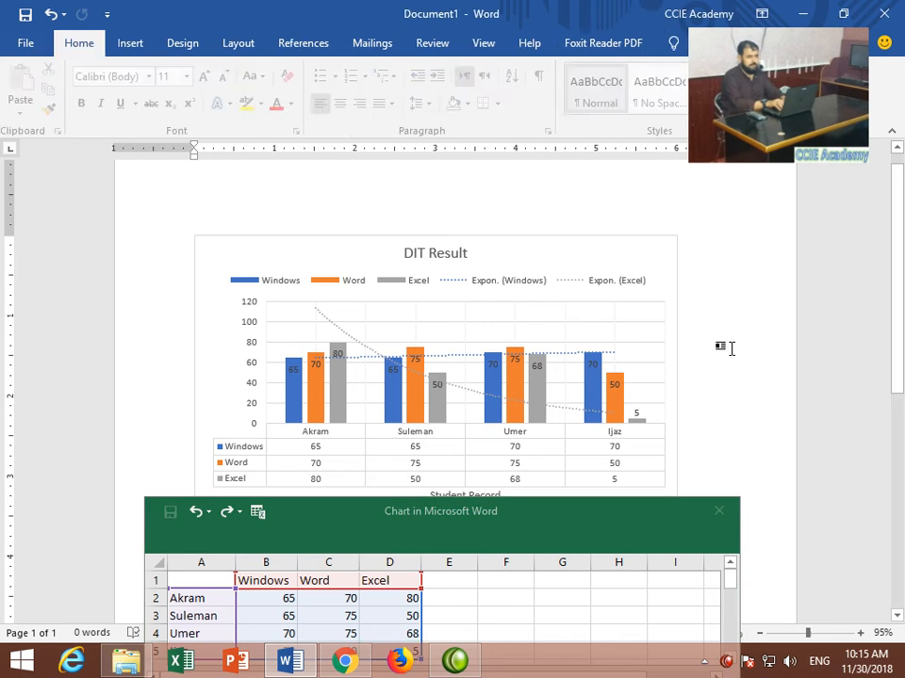
pyautogui.hotkey('ctrl', 'z')
pyautogui.hotkey('ctrl', 'z')
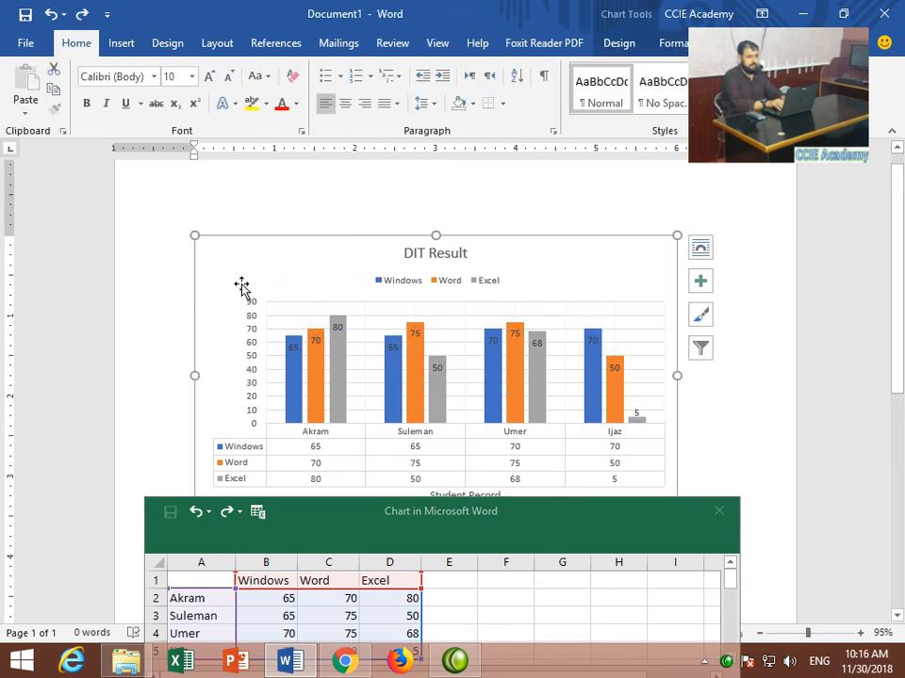
# - Add an exponential trendline to the chart based on the Word series
pyautogui.click(673, 43)
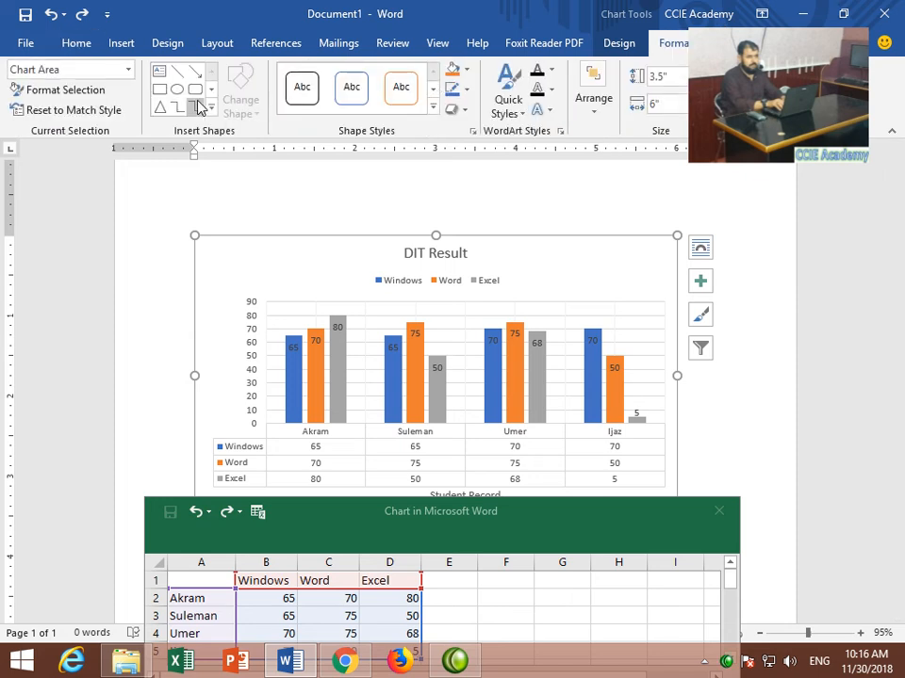
pyautogui.click(617, 44)
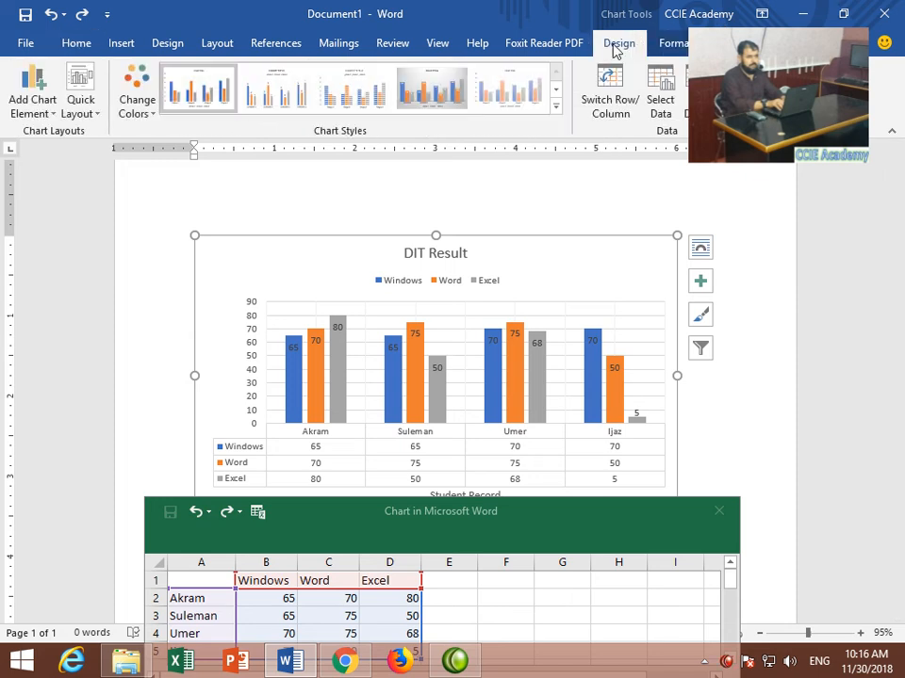
pyautogui.click(32, 102)
pyautogui.moveTo(94, 330)
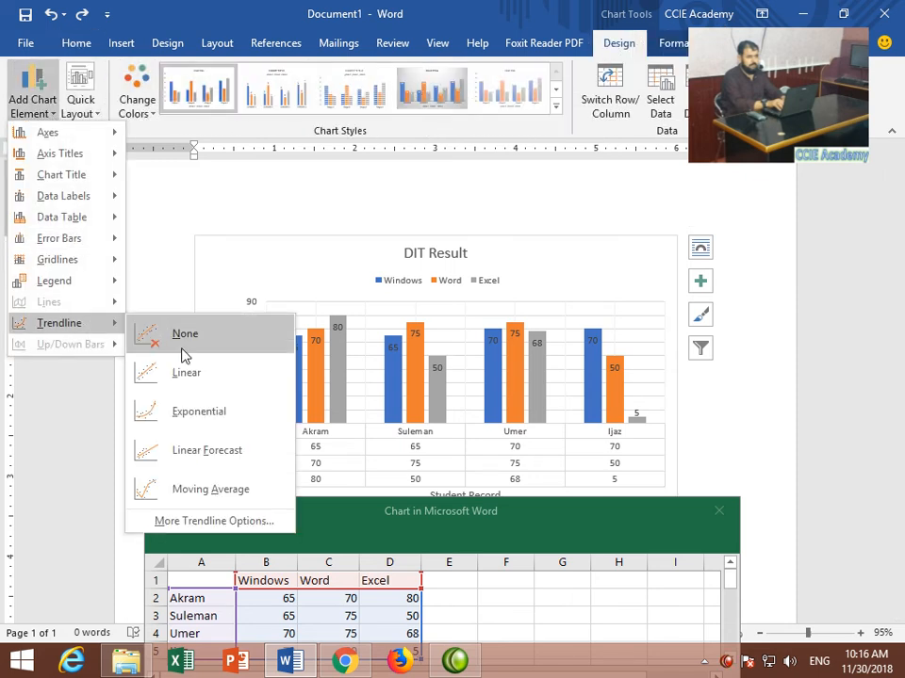
pyautogui.click(191, 414)
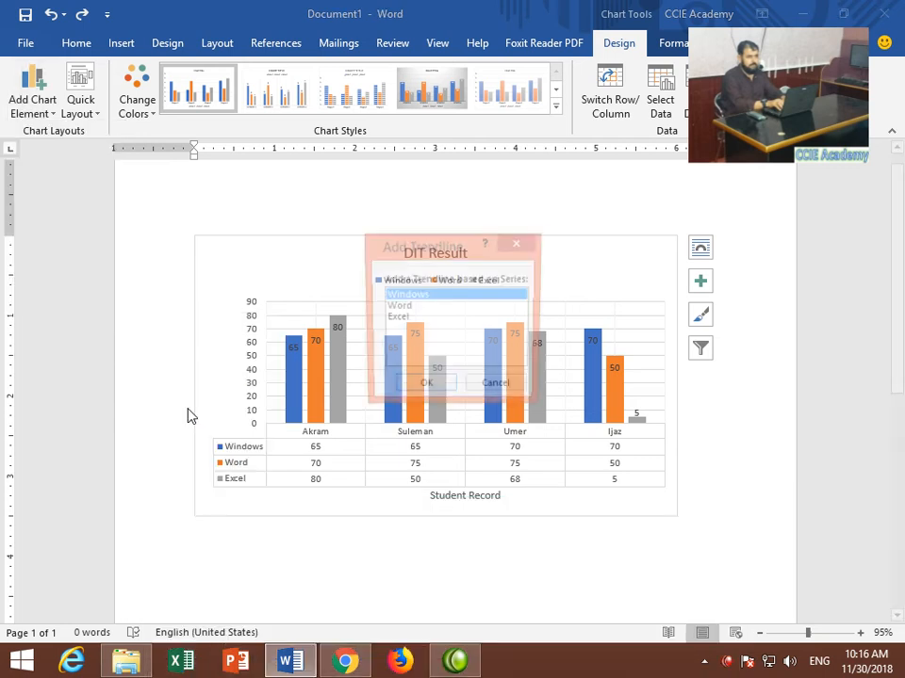
pyautogui.click(403, 307)
pyautogui.click(412, 390)
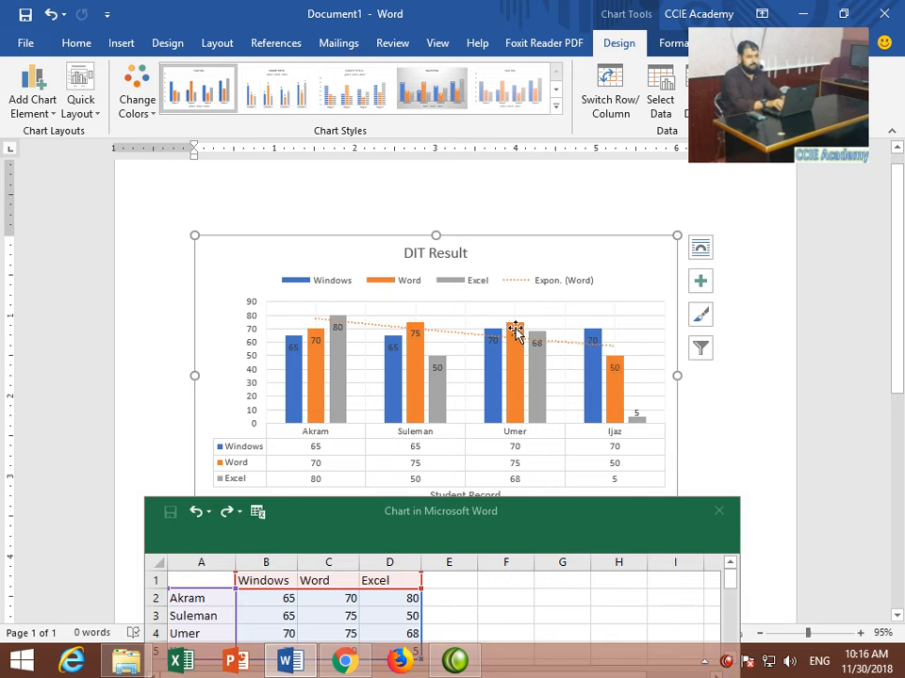
# - Recolour the chart with the fourth Colorful palette, which starts with green, light blue and gold
pyautogui.click(52, 116)
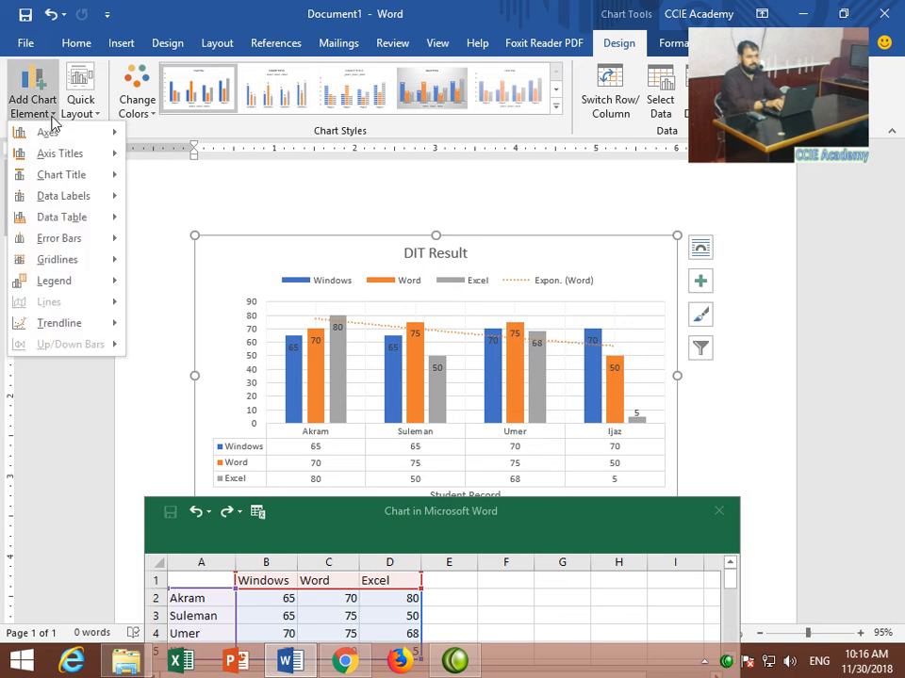
pyautogui.click(100, 115)
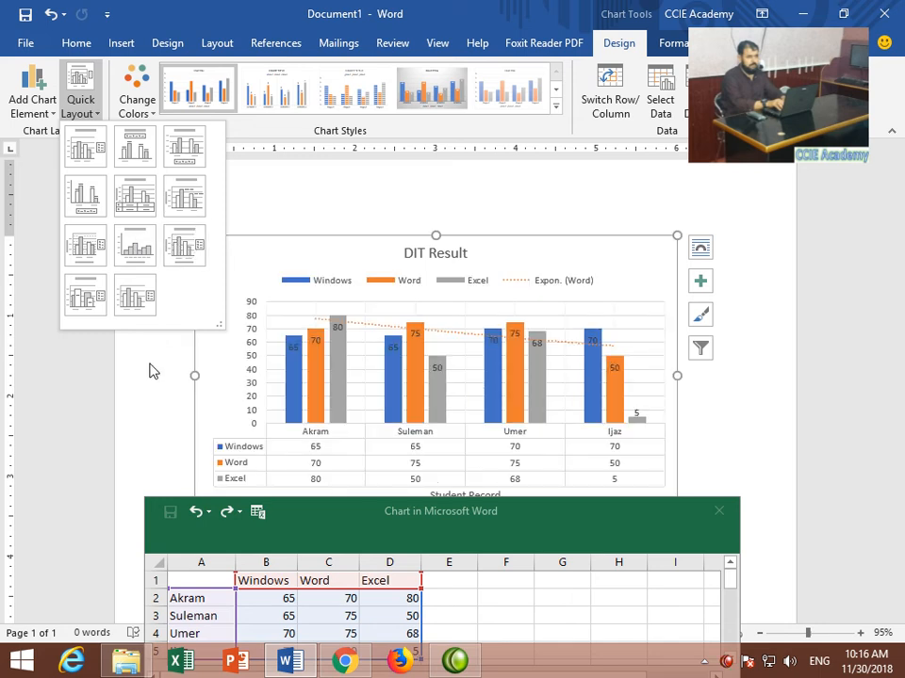
pyautogui.click(148, 113)
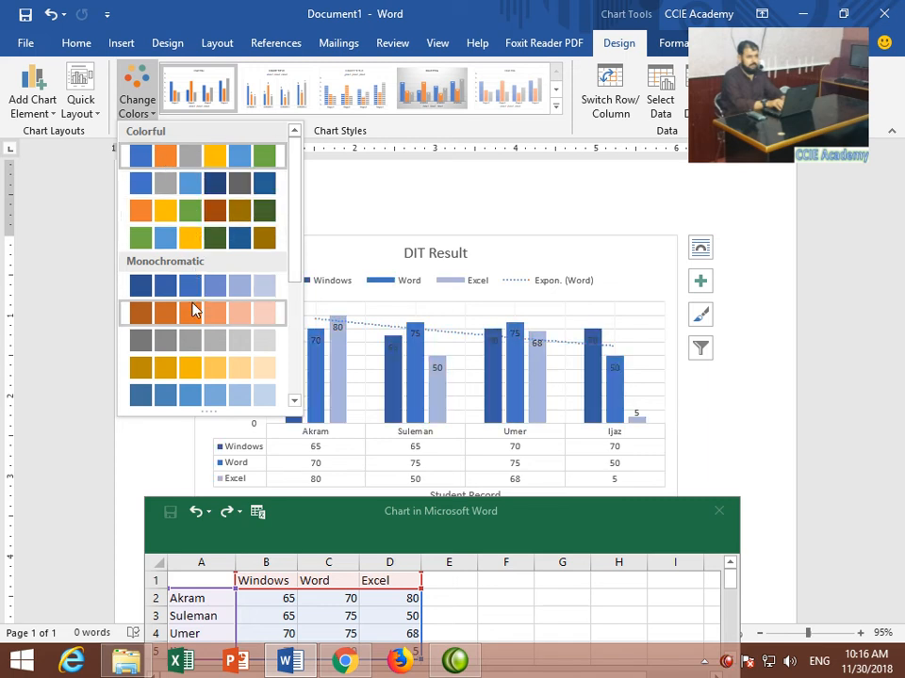
pyautogui.scroll(-3, 198, 396)
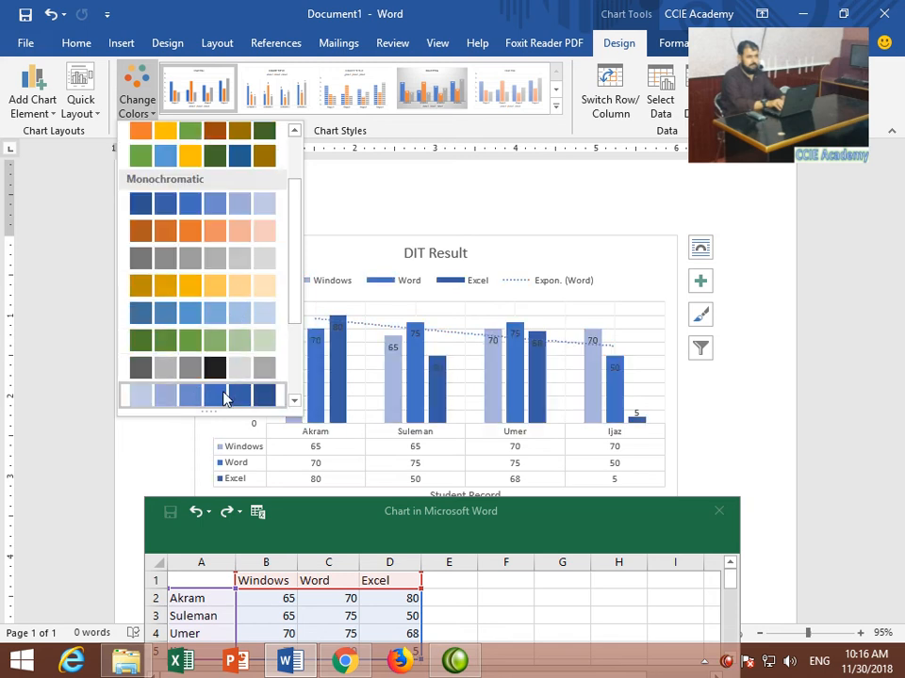
pyautogui.scroll(-2, 226, 397)
pyautogui.scroll(5, 232, 317)
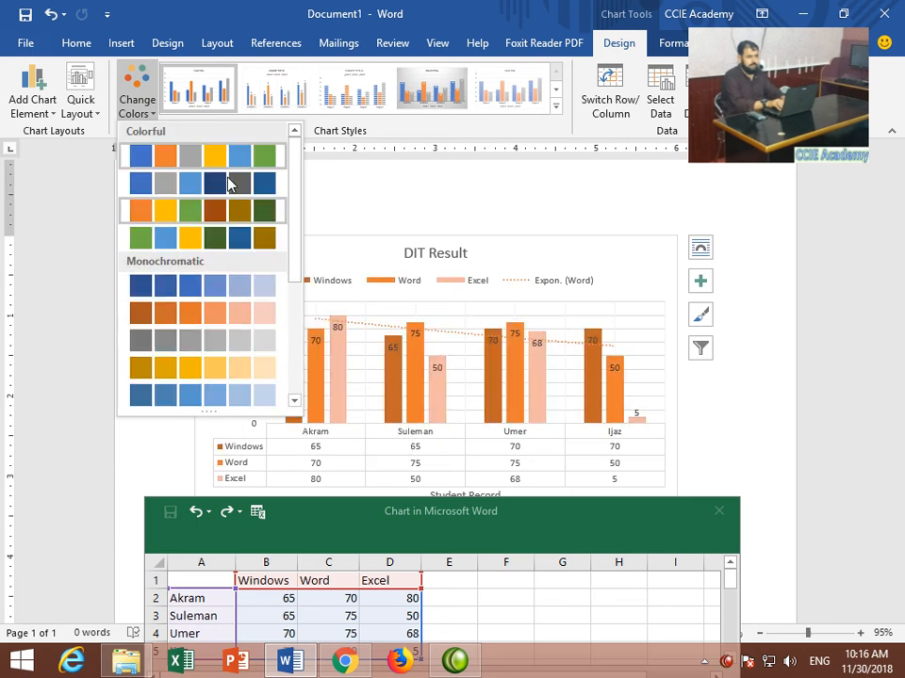
pyautogui.click(225, 237)
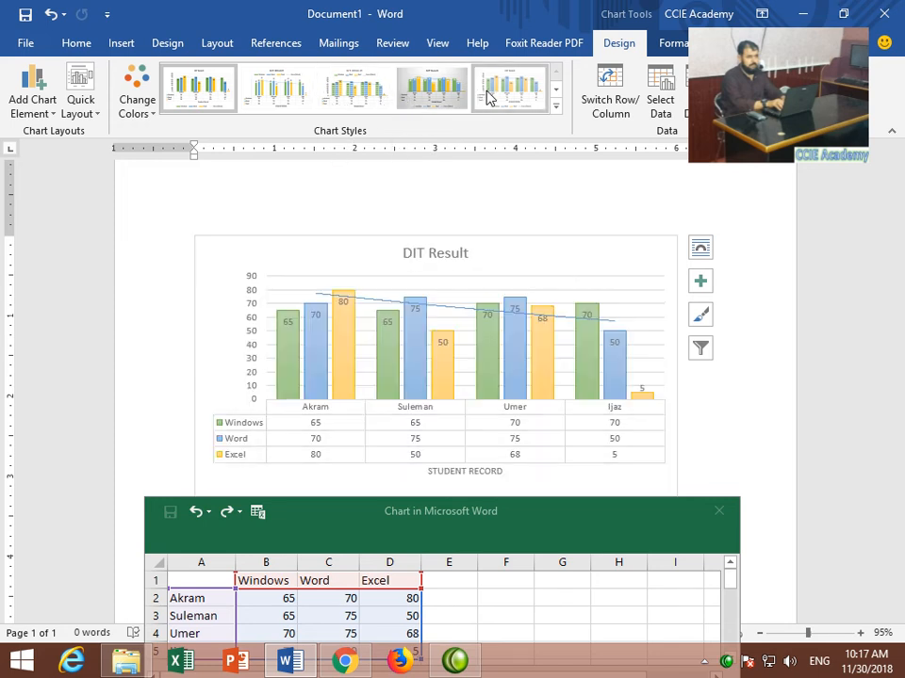
# - Apply the dark chart style with glowing outlined columns and close the chart data window
pyautogui.click(556, 108)
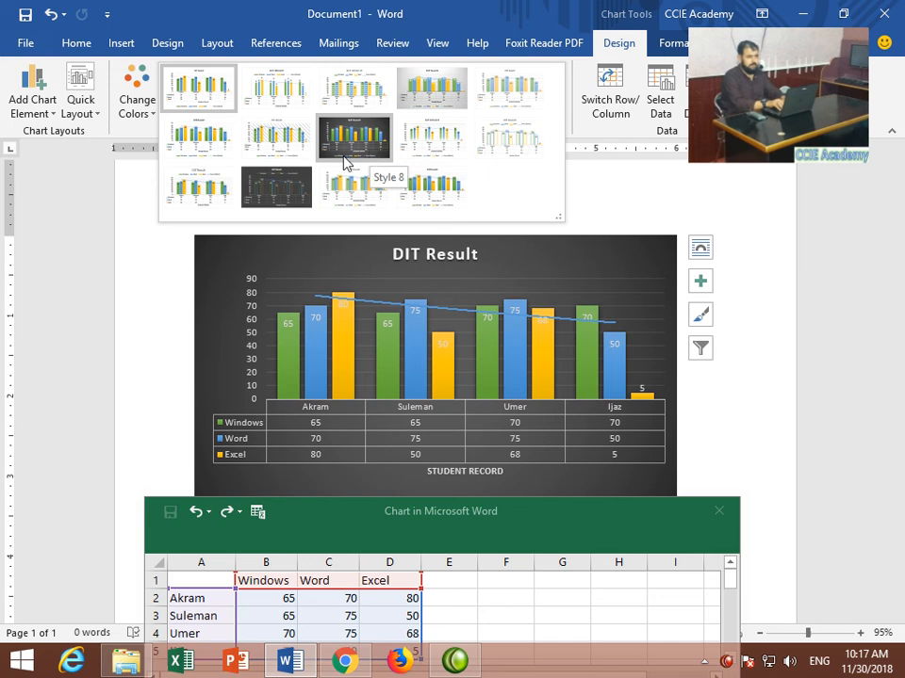
pyautogui.click(287, 177)
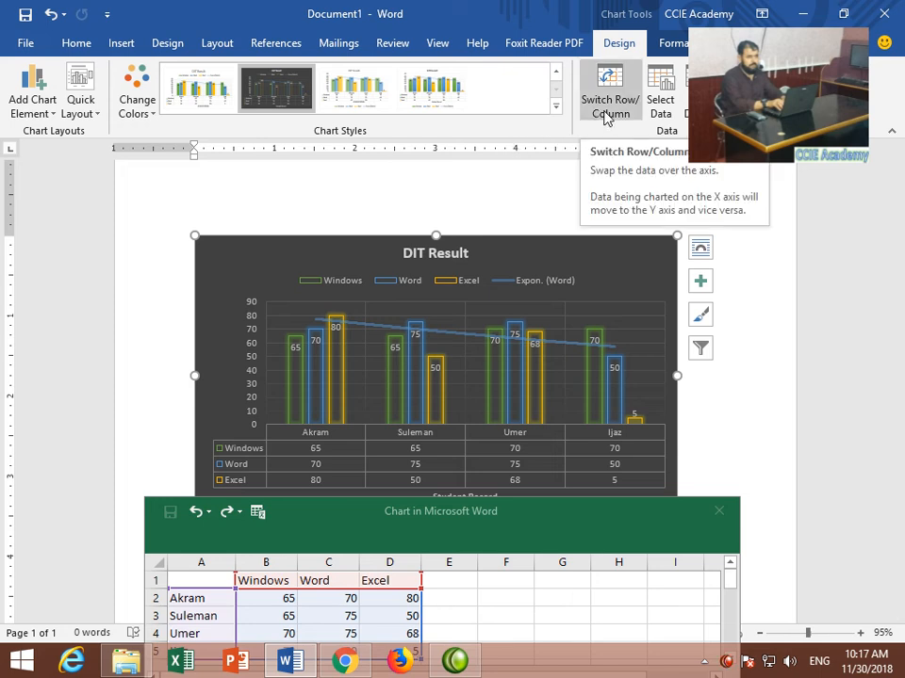
pyautogui.click(719, 511)
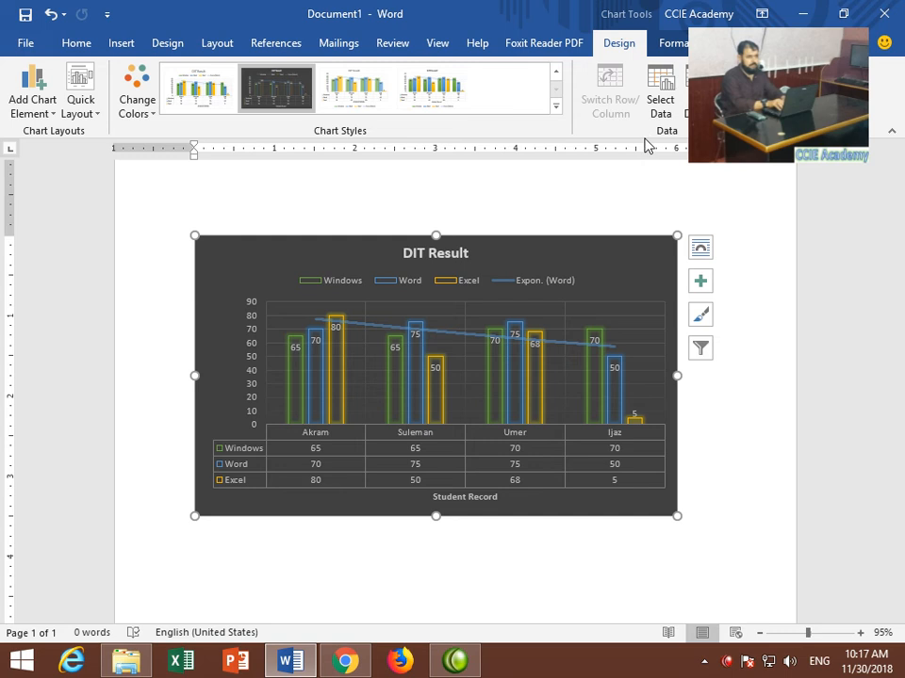
pyautogui.hotkey('ctrl', 'z')
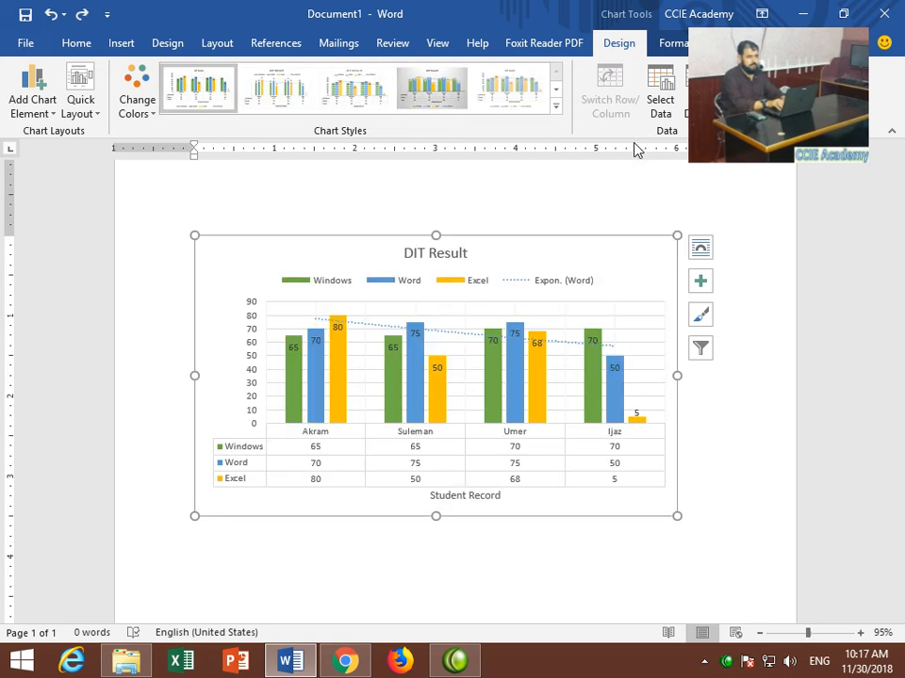
pyautogui.click(555, 107)
pyautogui.click(338, 158)
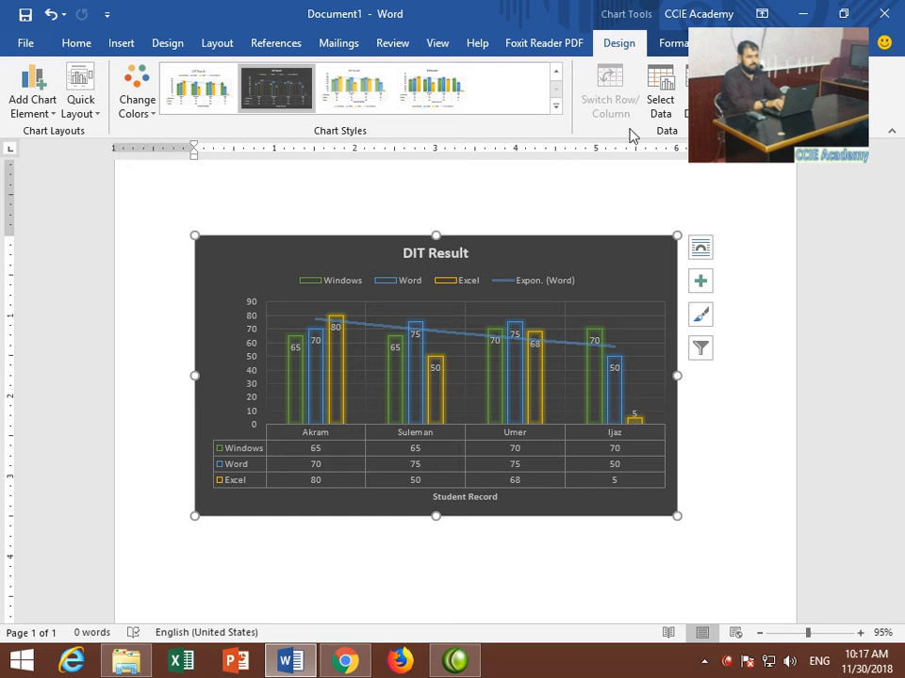
# - Exclude the last two students from the chart's category axis labels and move the data window off the chart
pyautogui.click(665, 112)
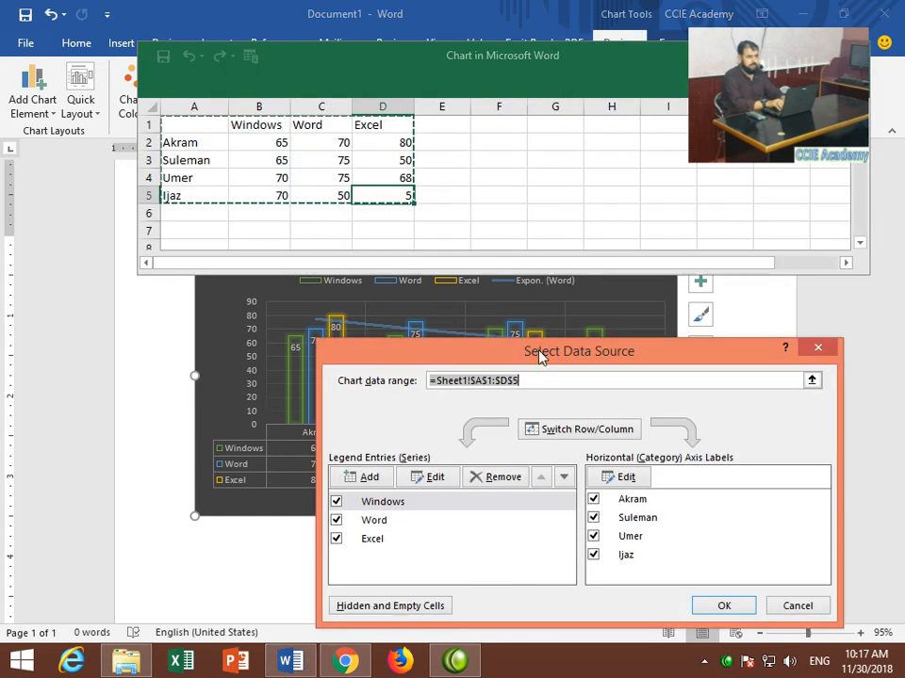
pyautogui.moveTo(554, 358); pyautogui.dragTo(600, 275)
pyautogui.click(778, 526)
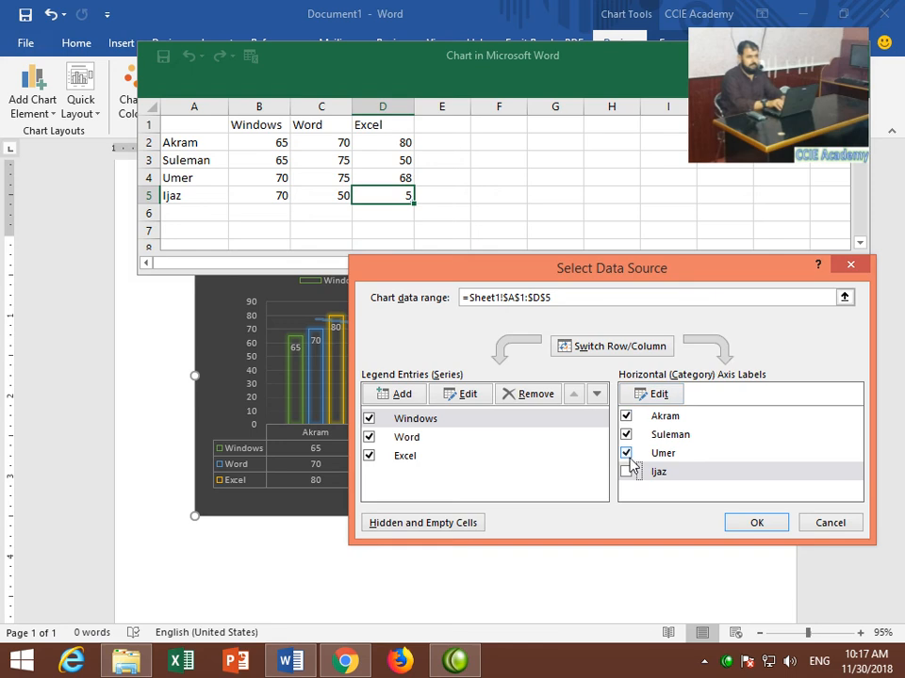
pyautogui.click(626, 454)
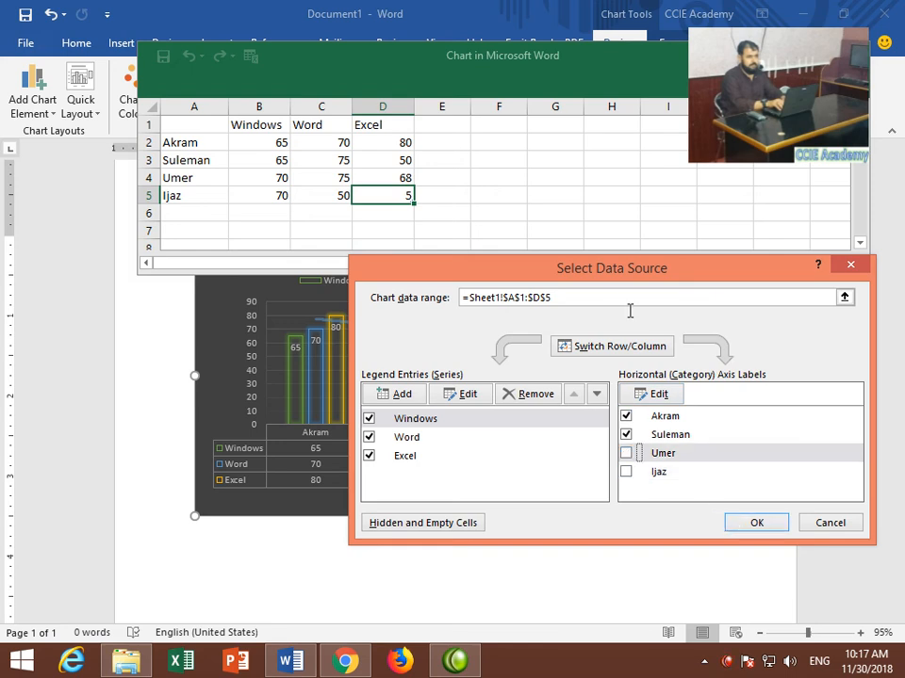
pyautogui.moveTo(622, 271); pyautogui.dragTo(561, 264)
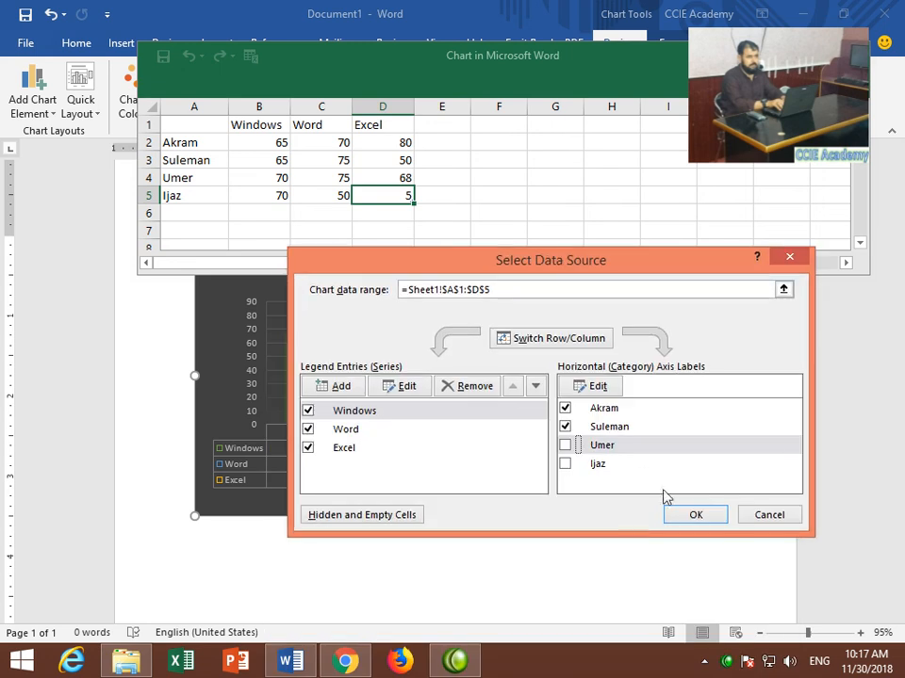
pyautogui.click(693, 514)
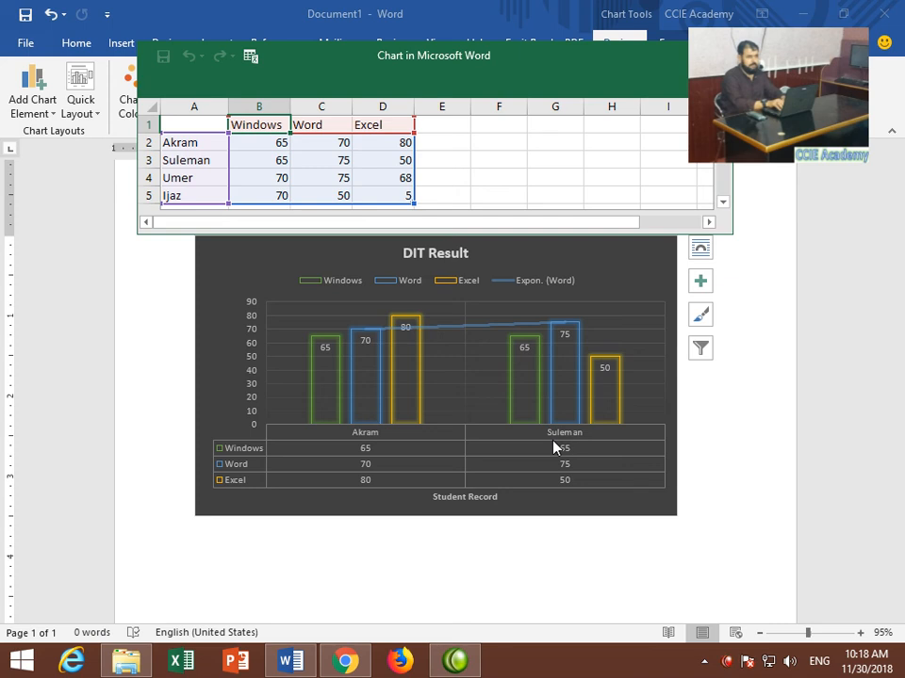
pyautogui.moveTo(534, 50); pyautogui.dragTo(546, 513)
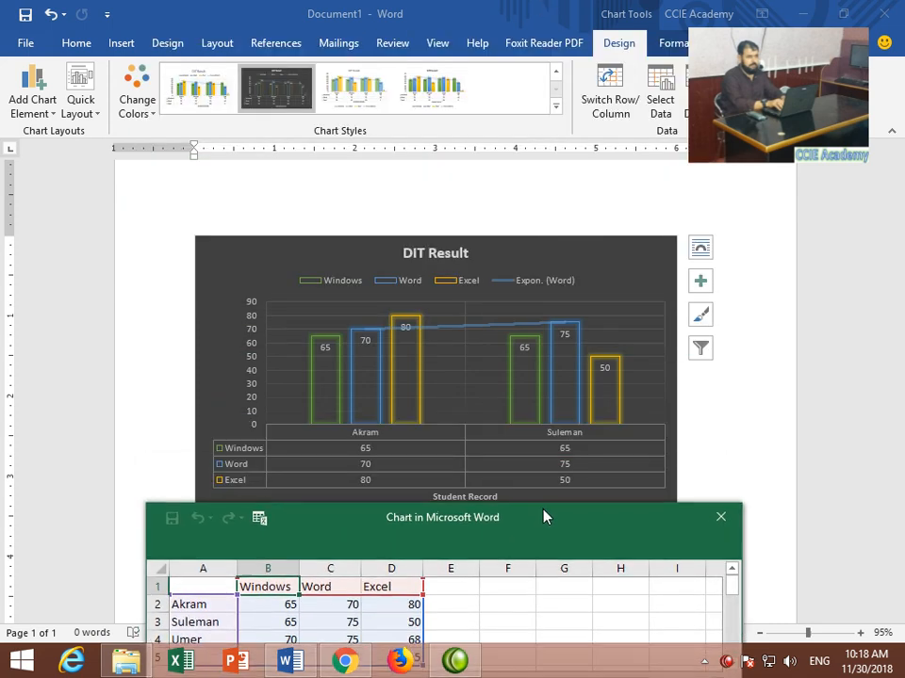
# - Include the last two students in the chart's category axis labels again and move the data window down
pyautogui.click(674, 121)
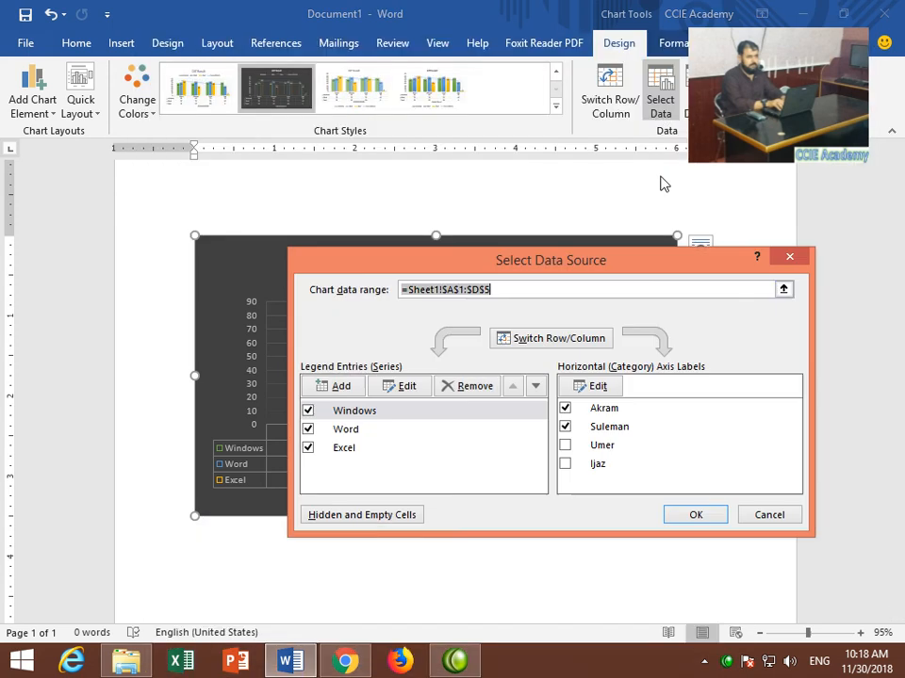
pyautogui.click(566, 445)
pyautogui.click(565, 464)
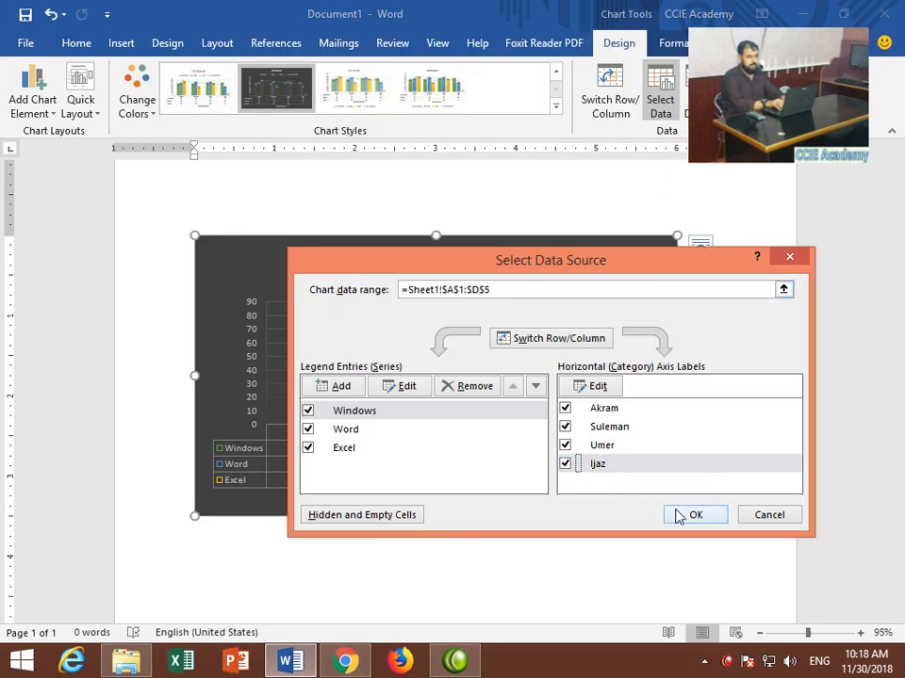
pyautogui.click(673, 515)
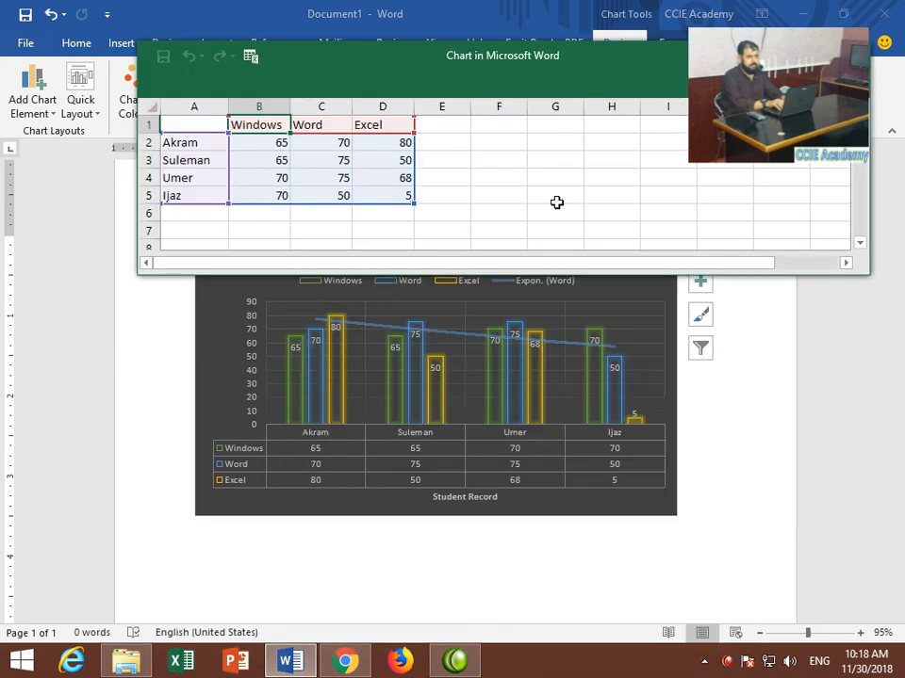
pyautogui.moveTo(571, 83); pyautogui.dragTo(551, 465)
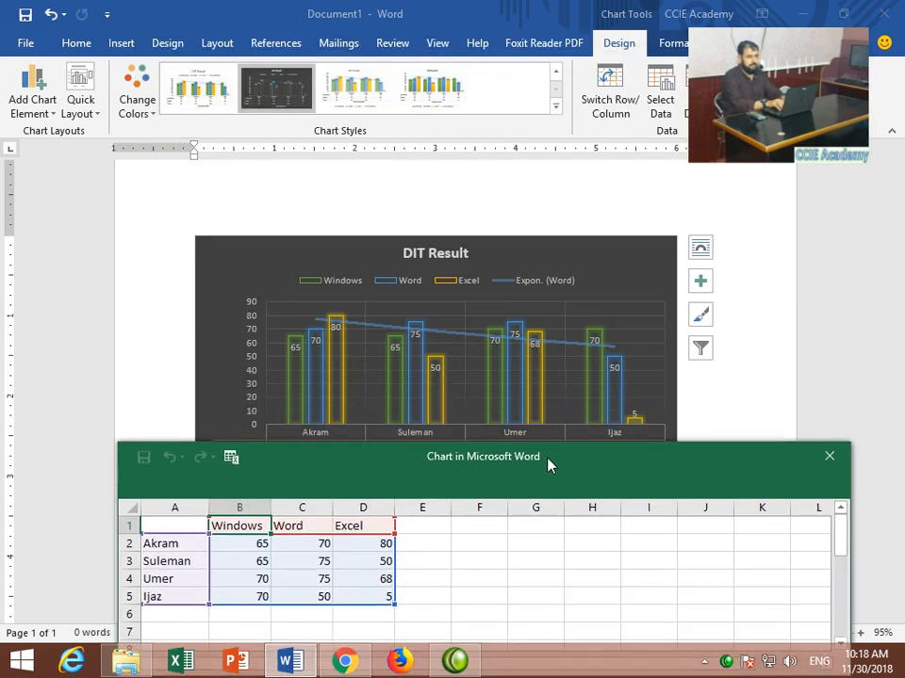
# - Exclude the Windows series from the chart's data source and move the data window off the chart
pyautogui.click(662, 109)
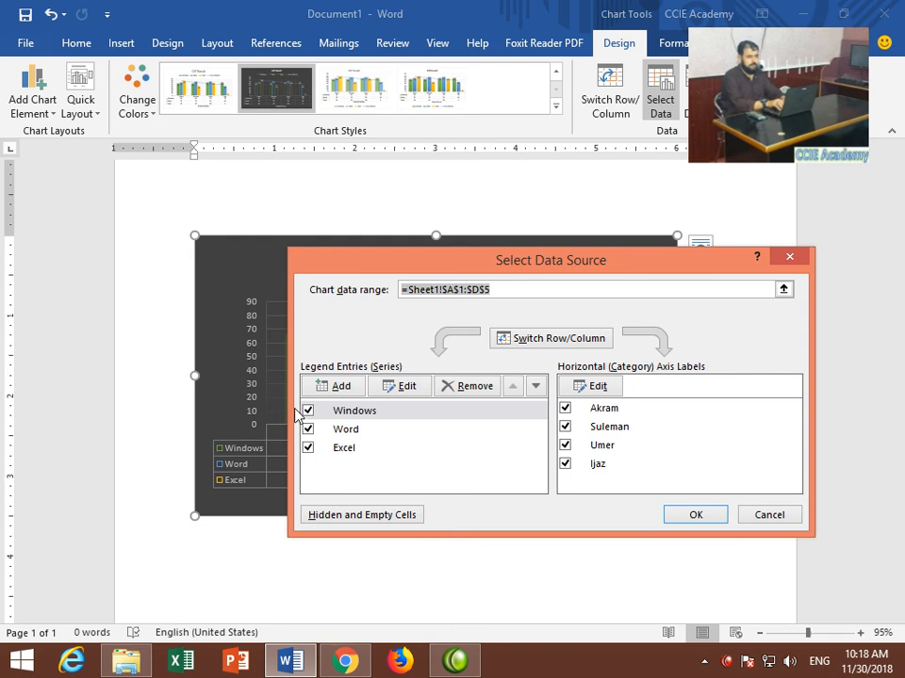
pyautogui.click(306, 411)
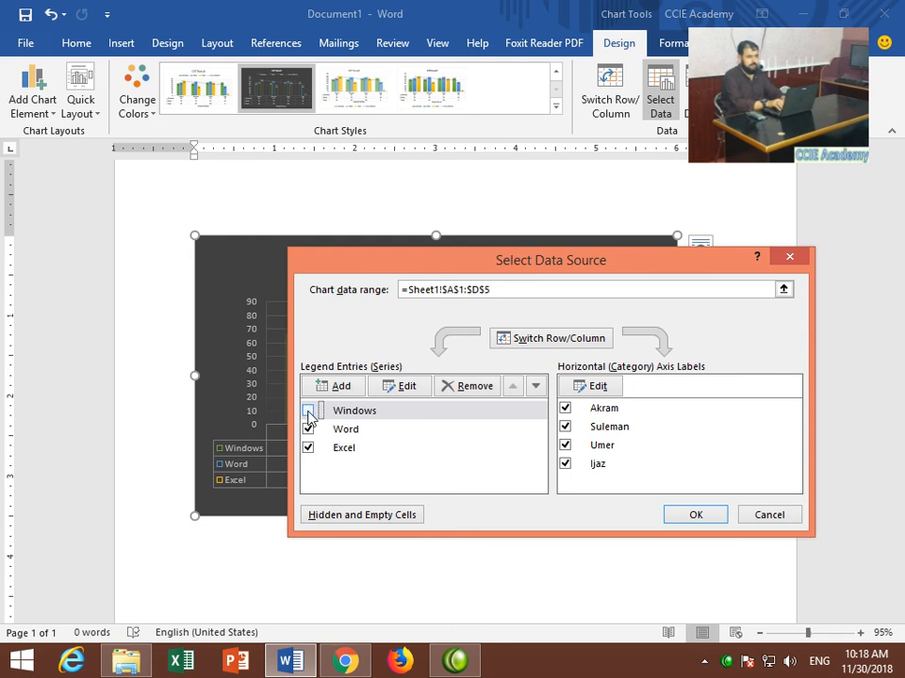
pyautogui.click(694, 514)
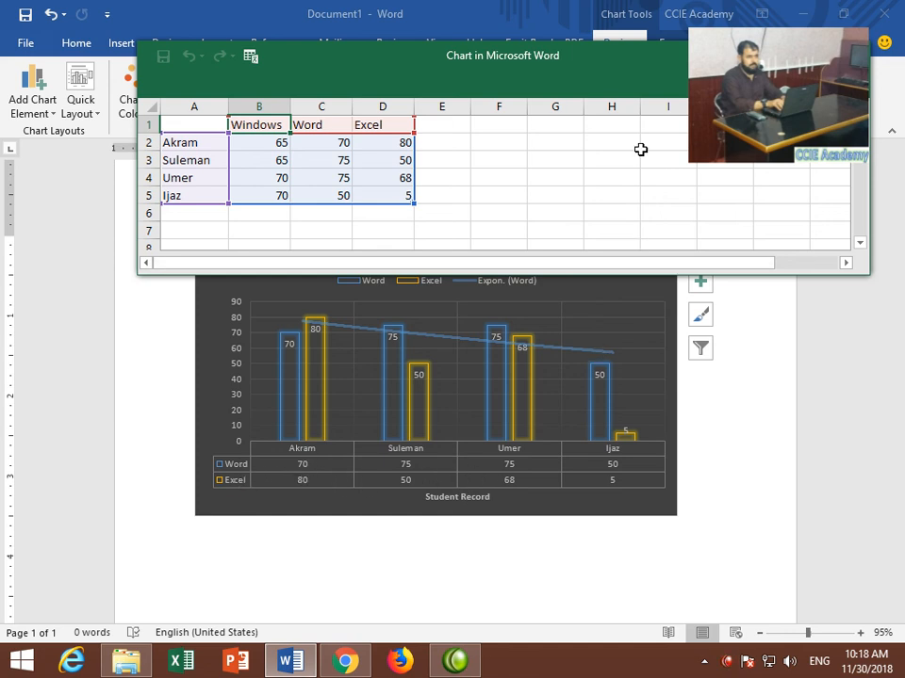
pyautogui.moveTo(660, 68); pyautogui.dragTo(569, 506)
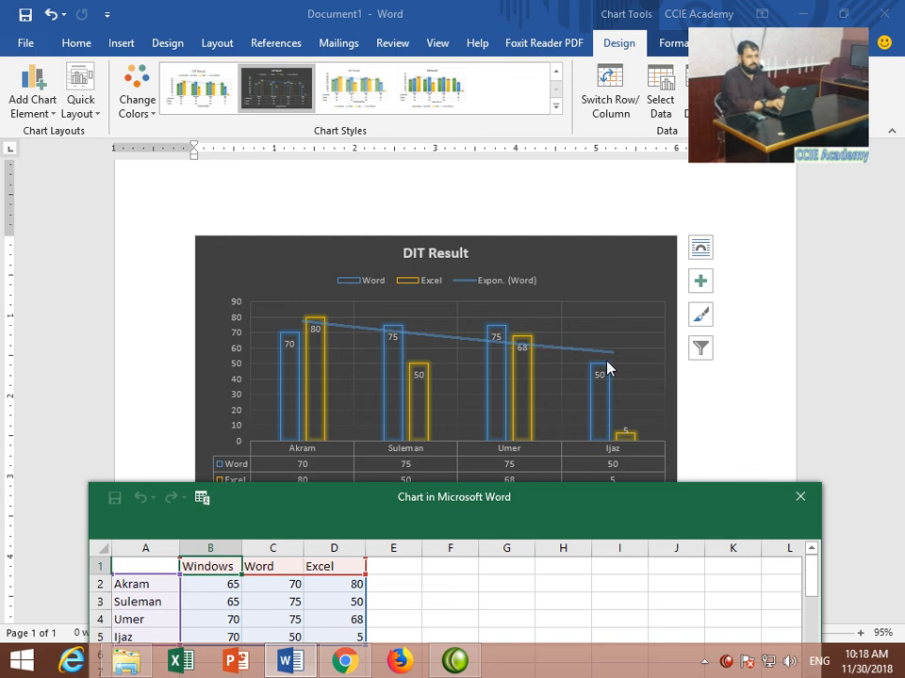
# - Include the Windows series in the chart's data source again
pyautogui.click(662, 109)
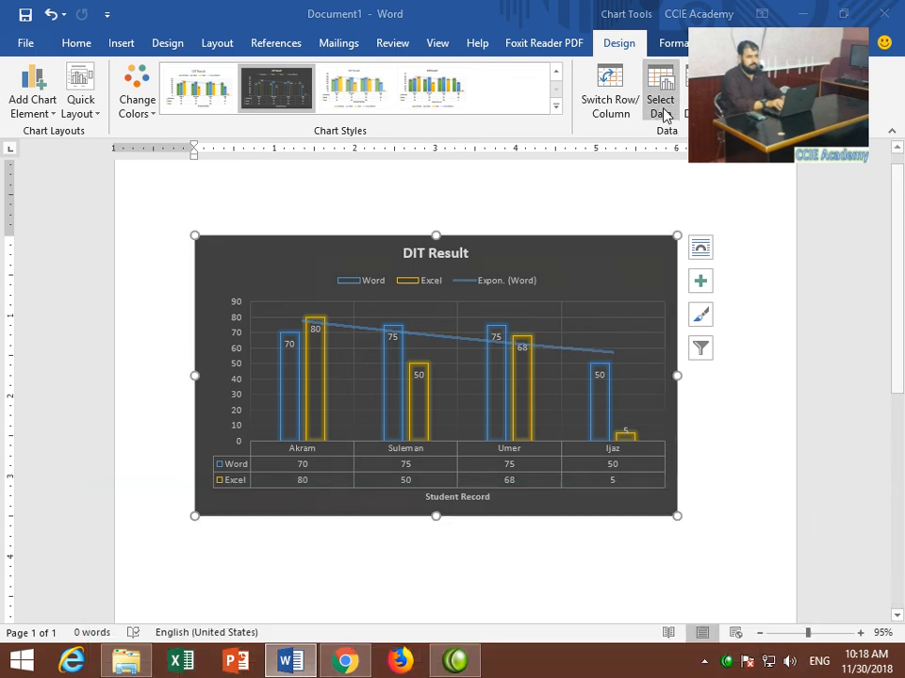
pyautogui.click(307, 410)
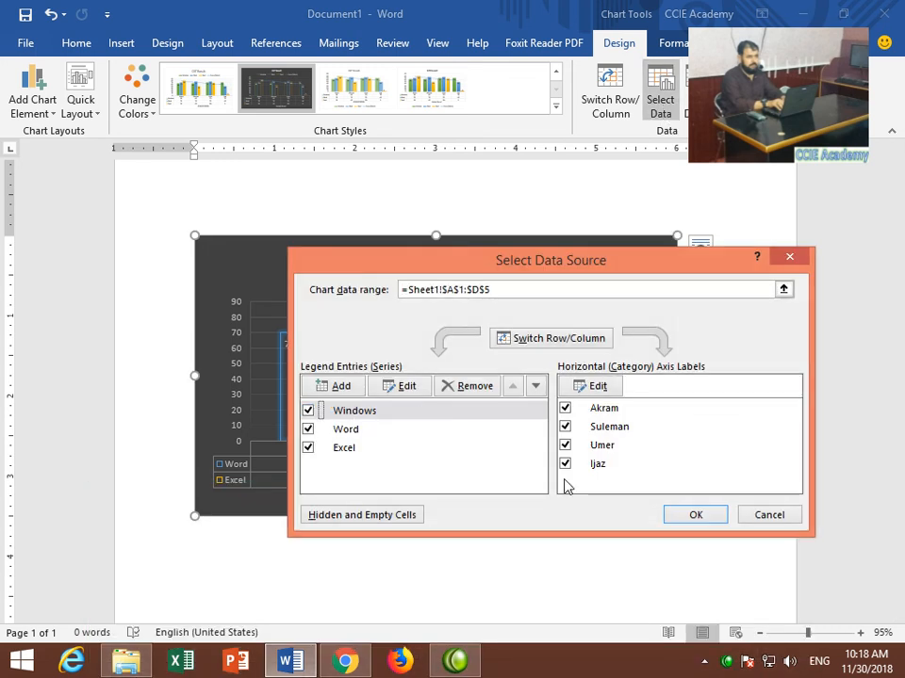
pyautogui.click(687, 519)
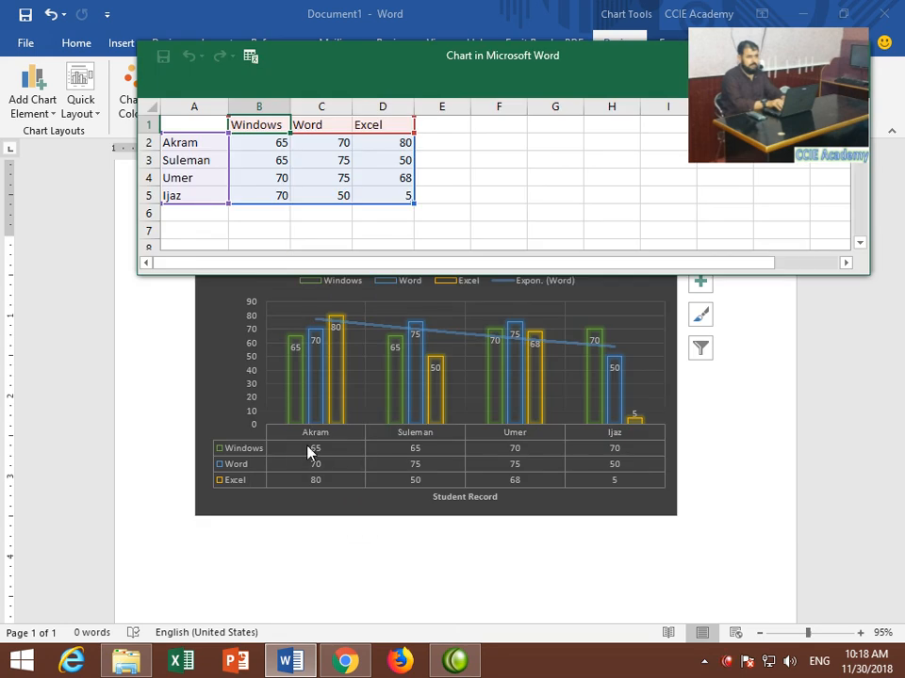
# - Move the chart's data window down until the chart and its data table are uncovered
pyautogui.moveTo(489, 71); pyautogui.dragTo(453, 450)
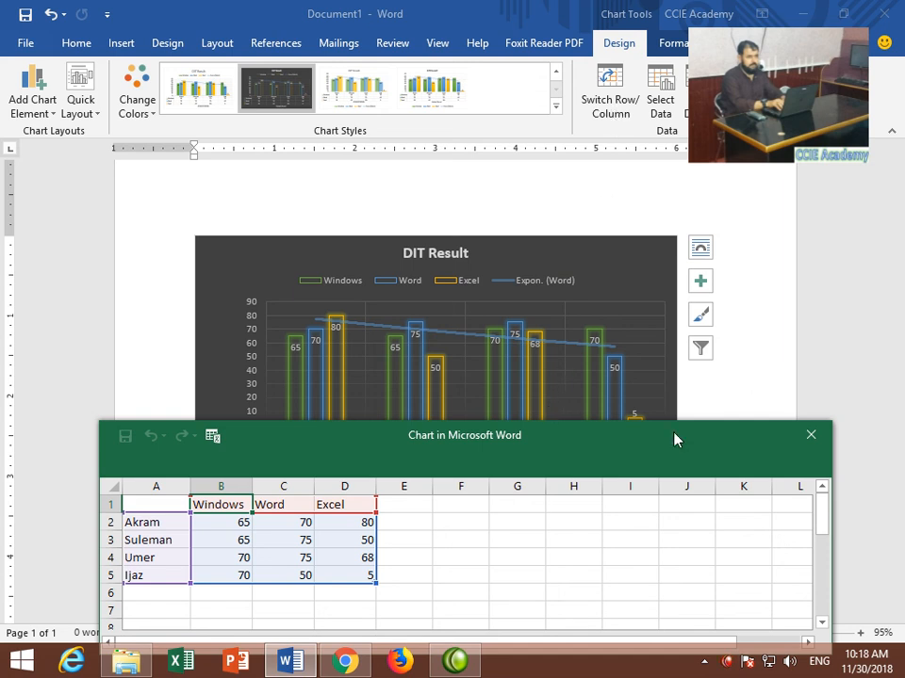
pyautogui.moveTo(634, 452); pyautogui.dragTo(642, 470)
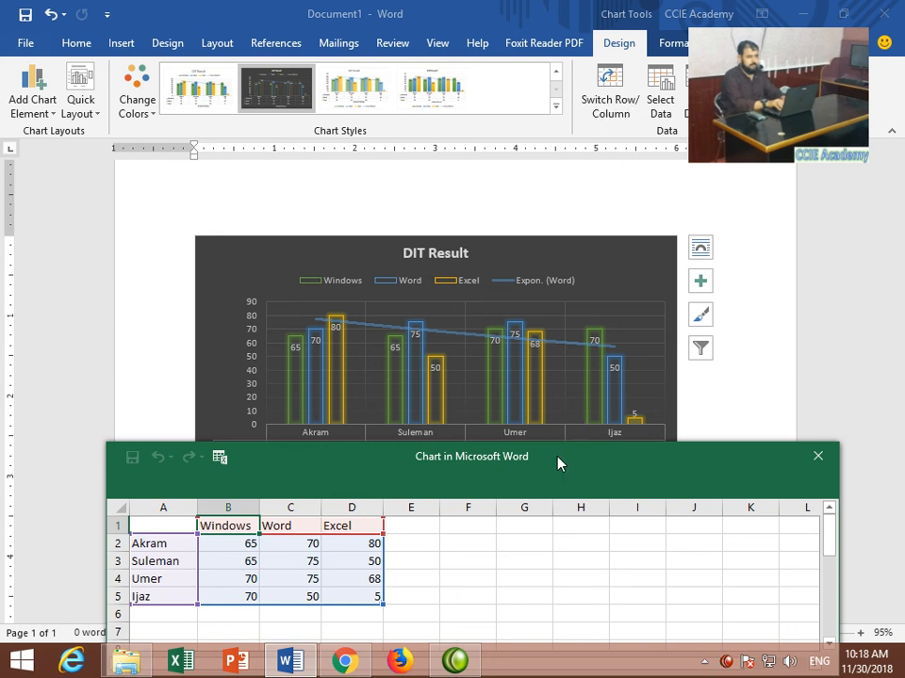
pyautogui.moveTo(556, 463); pyautogui.dragTo(568, 521)
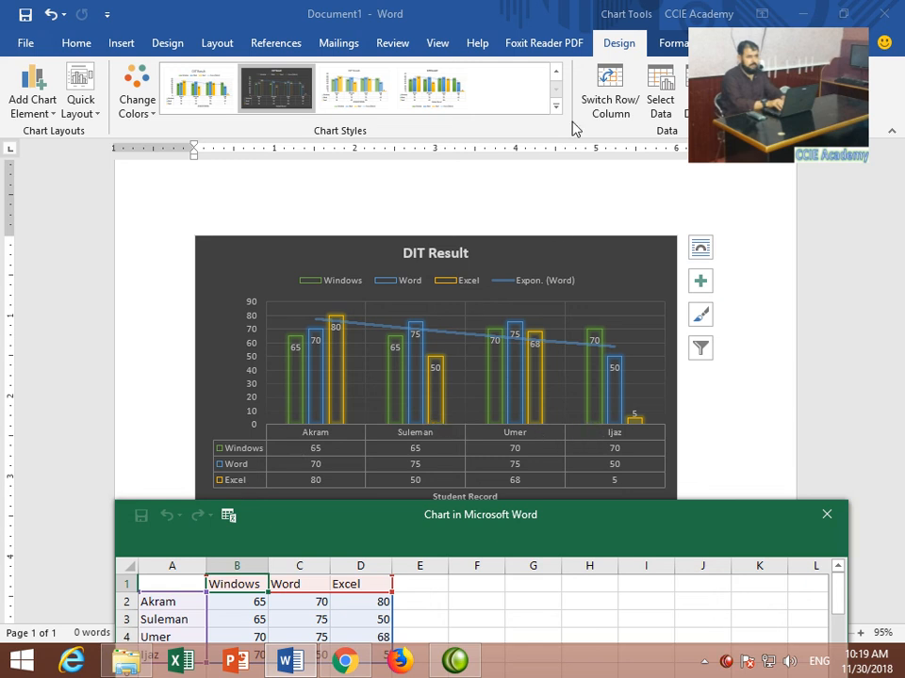
# - Swap the chart's rows and columns back and forth, ending with the students on the category axis
pyautogui.click(601, 112)
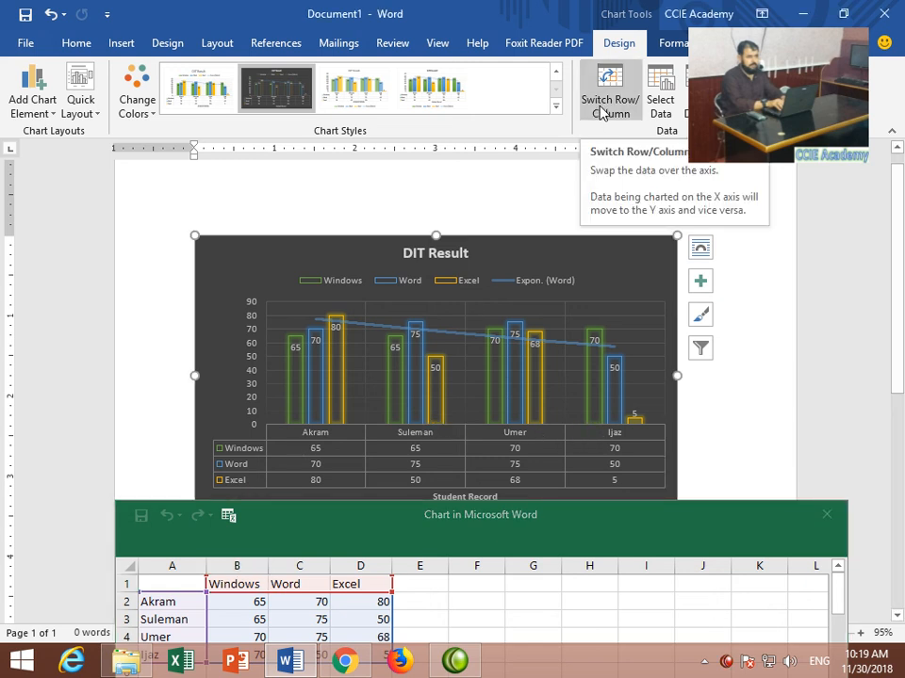
pyautogui.click(601, 111)
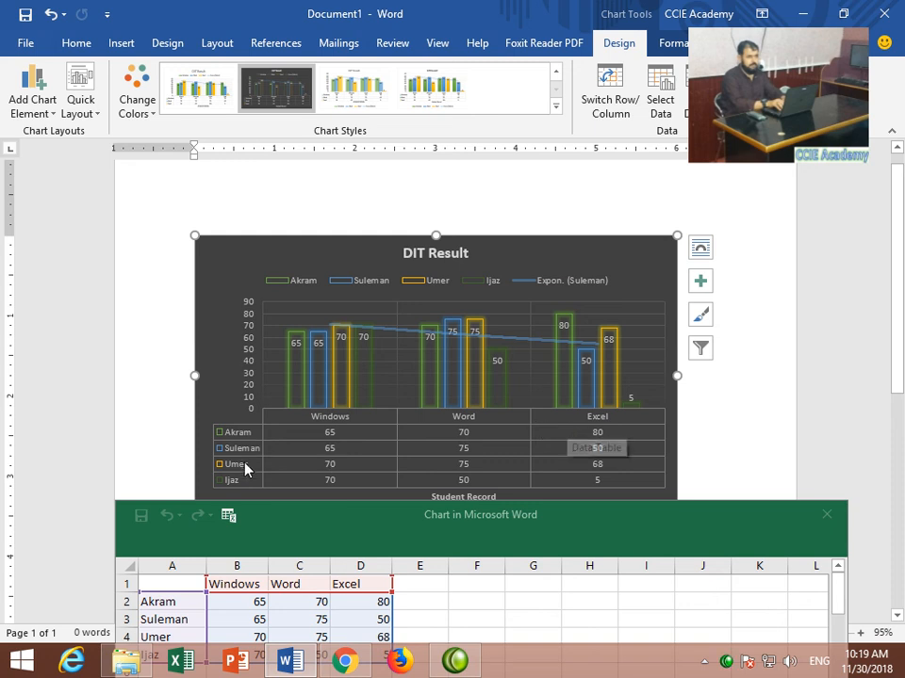
pyautogui.click(611, 107)
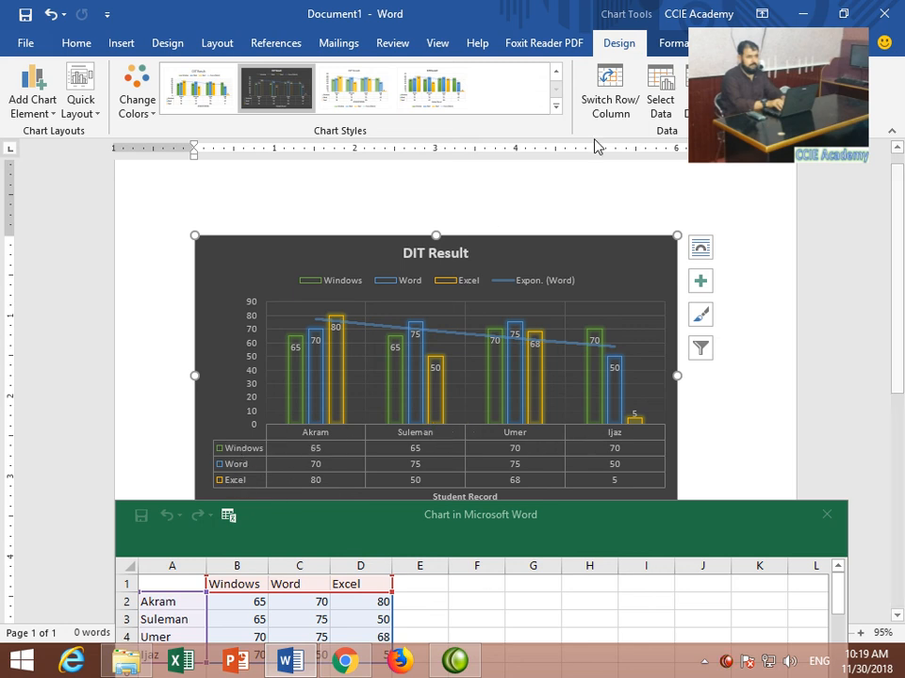
pyautogui.click(610, 105)
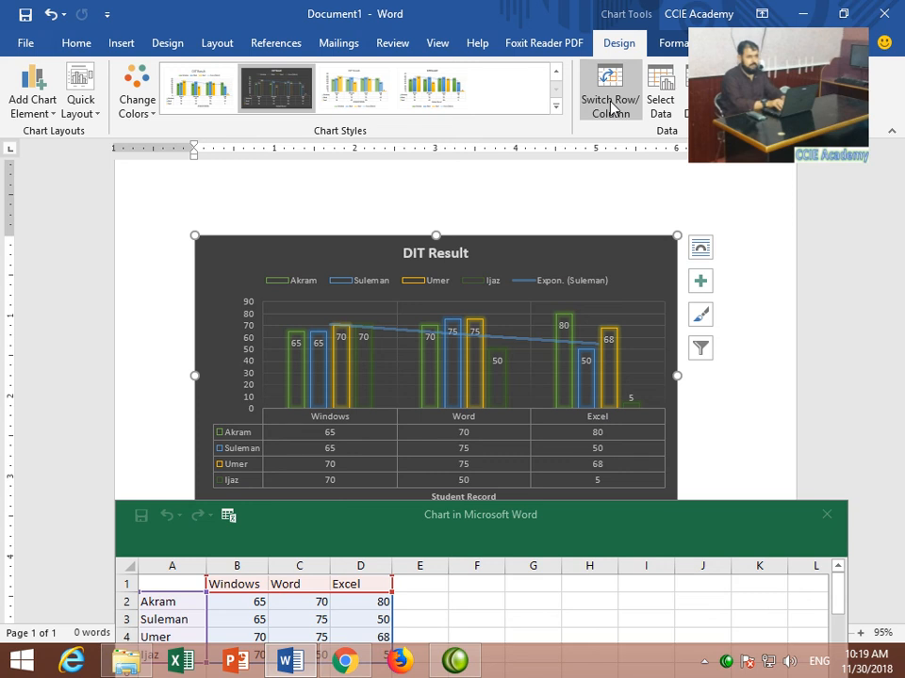
pyautogui.click(610, 105)
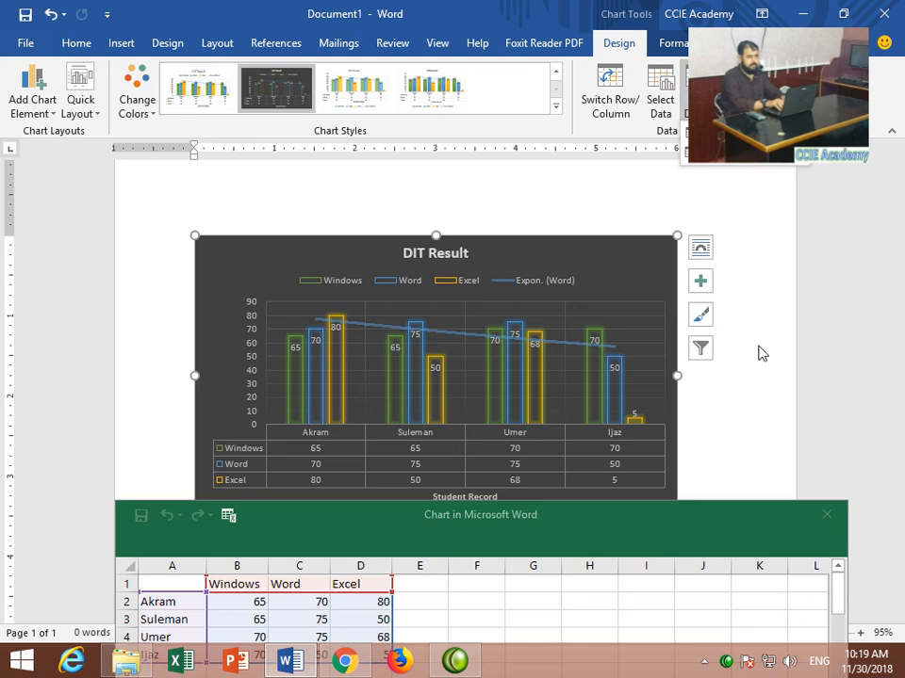
# - Move the small data window off the chart and open the chart's data in Excel for full editing
pyautogui.moveTo(652, 532); pyautogui.dragTo(633, 461)
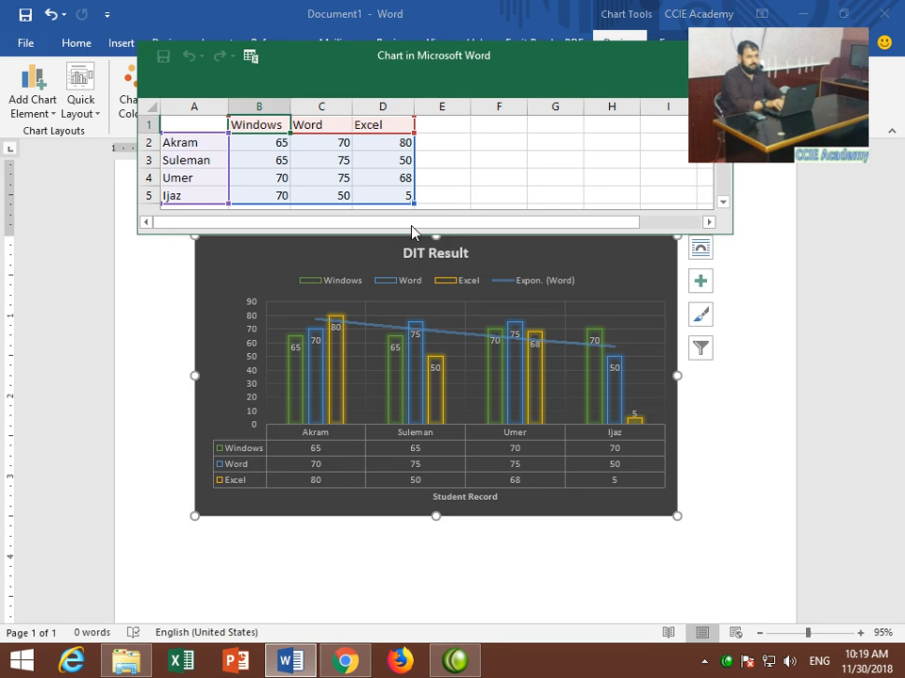
pyautogui.moveTo(553, 72); pyautogui.dragTo(573, 452)
pyautogui.click(699, 107)
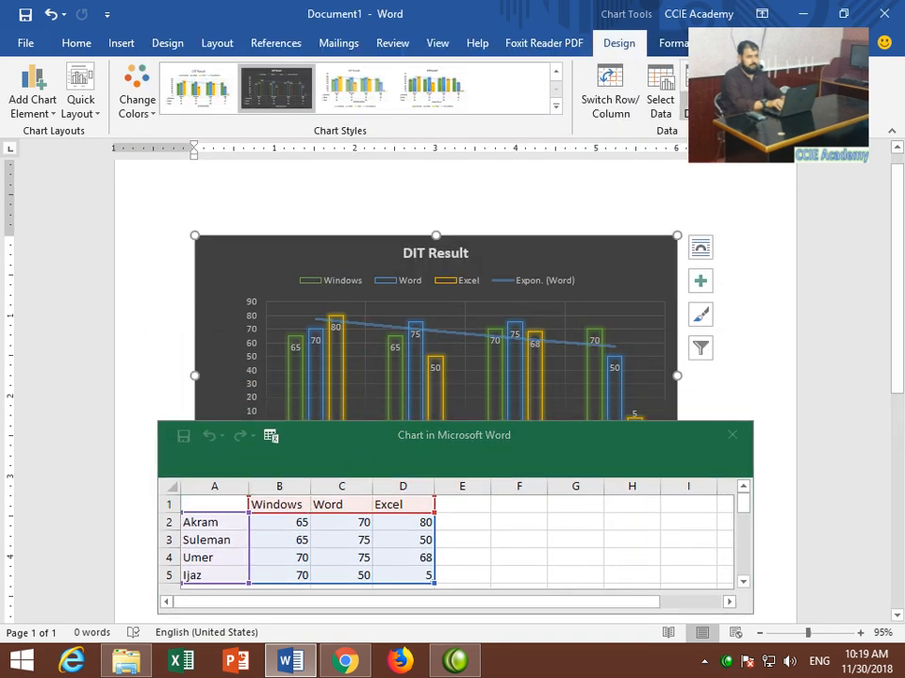
pyautogui.click(707, 156)
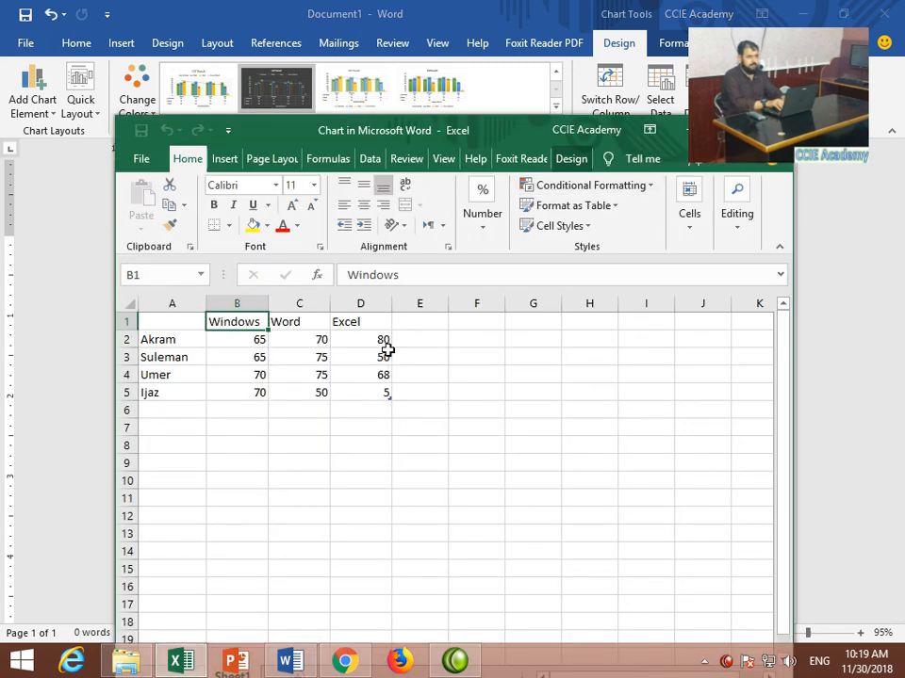
# - Add the heading Total in cell E1 beside the Excel column
pyautogui.click(412, 326)
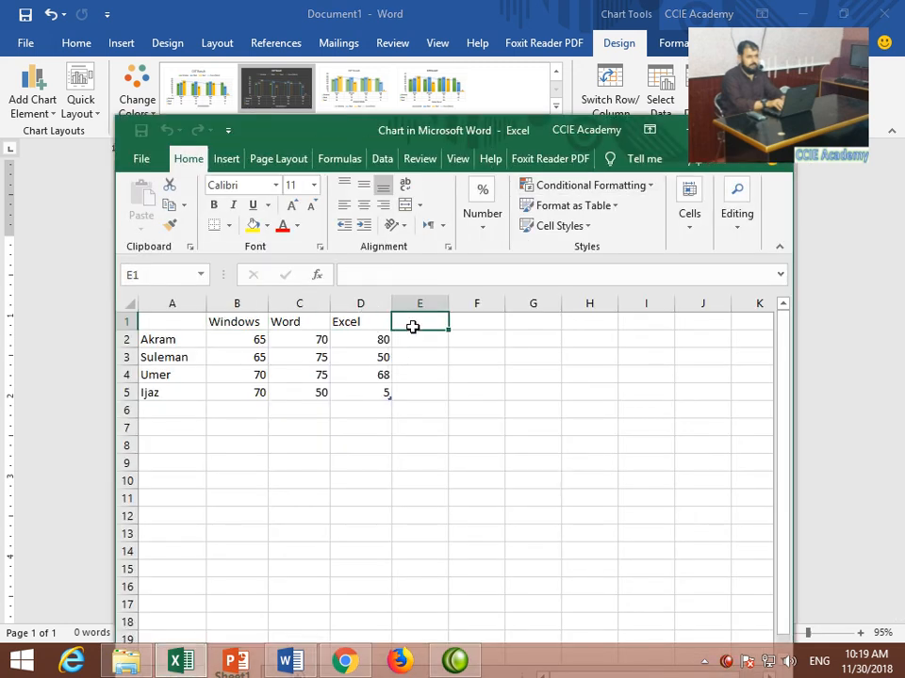
pyautogui.write('Total')
pyautogui.press('Return')
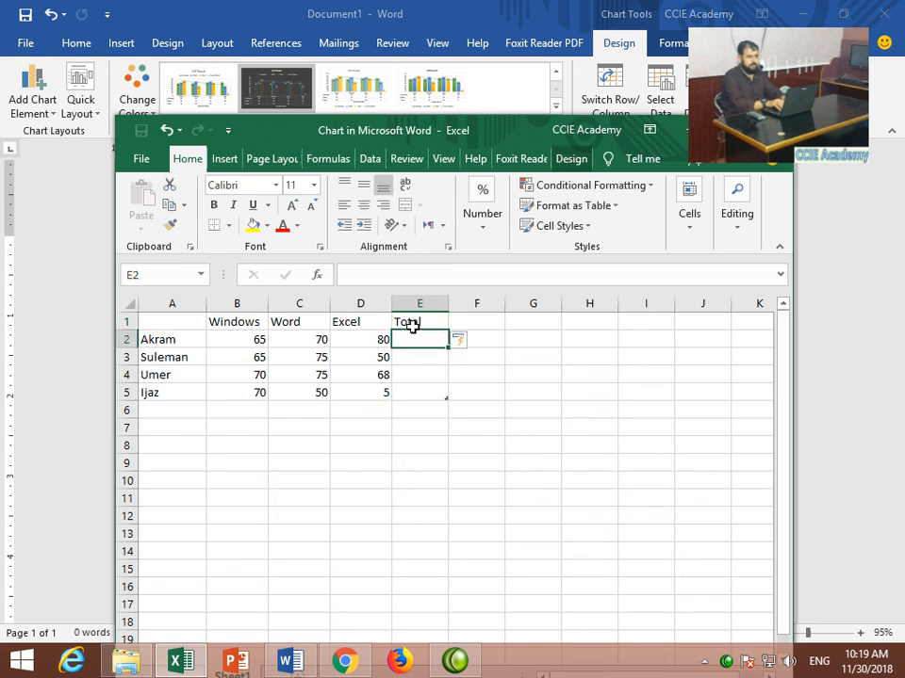
# - Start a SUM formula in cell E2 for the first student's total
pyautogui.write('=s')
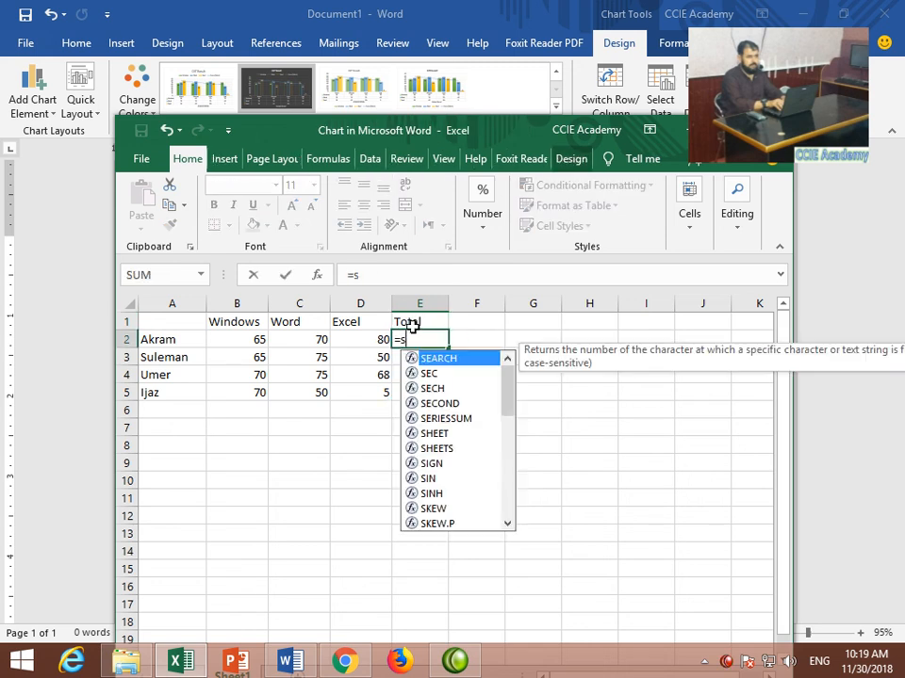
pyautogui.write('u(')
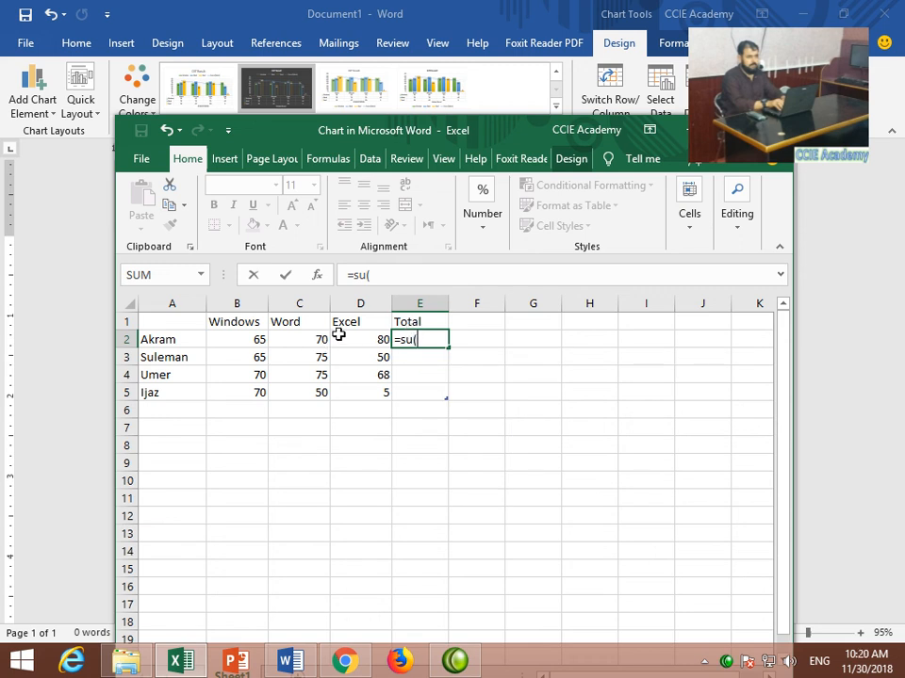
pyautogui.press('BackSpace')
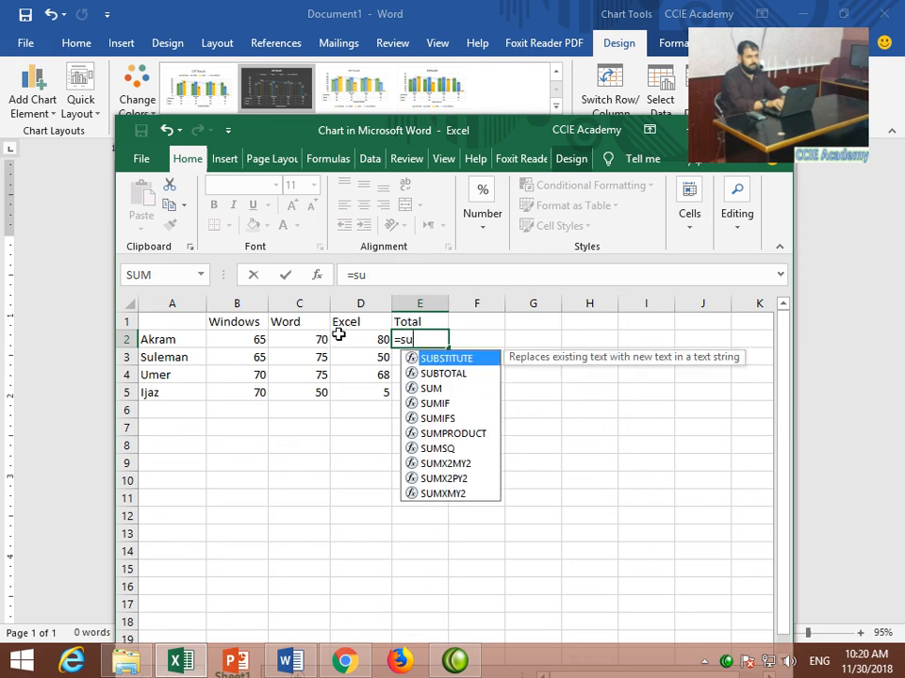
pyautogui.write('m(')
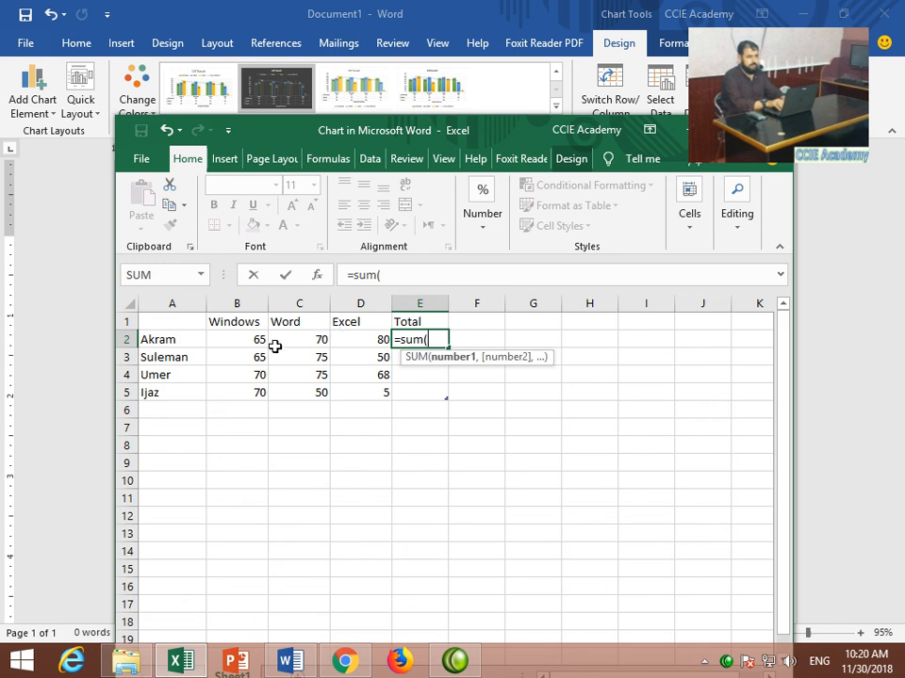
pyautogui.moveTo(249, 339); pyautogui.dragTo(352, 339)
pyautogui.press('BackSpace')
pyautogui.press('BackSpace')
pyautogui.press('BackSpace')
pyautogui.press('BackSpace')
pyautogui.press('BackSpace')
pyautogui.press('BackSpace')
pyautogui.press('BackSpace')
pyautogui.press('BackSpace')
pyautogui.press('BackSpace')
pyautogui.press('BackSpace')
pyautogui.press('BackSpace')
pyautogui.press('BackSpace')
pyautogui.press('BackSpace')
pyautogui.press('BackSpace')
pyautogui.press('BackSpace')
pyautogui.press('BackSpace')
pyautogui.press('BackSpace')
pyautogui.press('BackSpace')
pyautogui.press('BackSpace')
pyautogui.press('BackSpace')
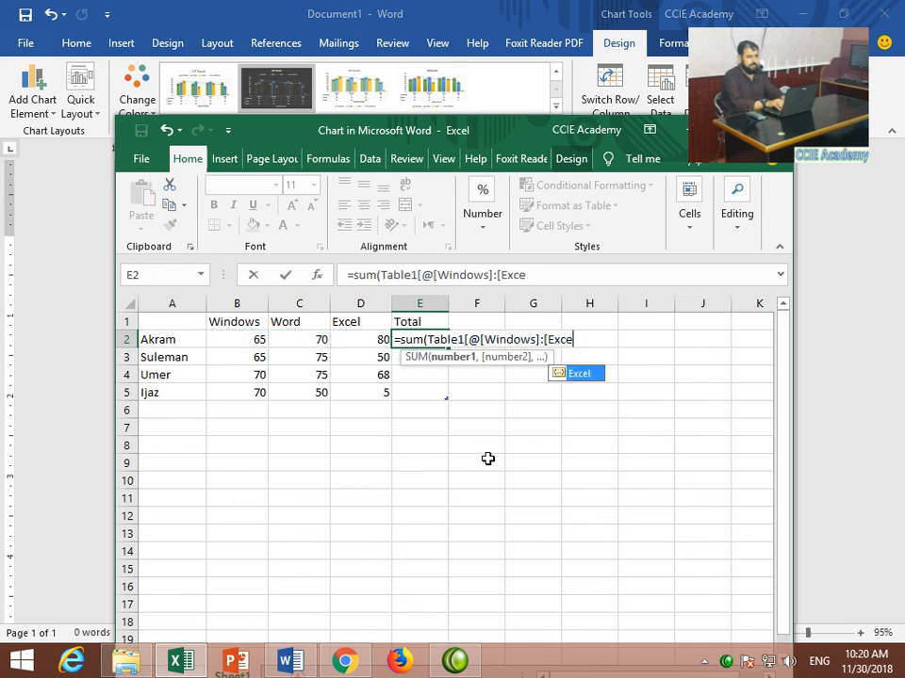
pyautogui.press('BackSpace')
pyautogui.press('BackSpace')
pyautogui.press('BackSpace')
pyautogui.press('BackSpace')
pyautogui.press('BackSpace')
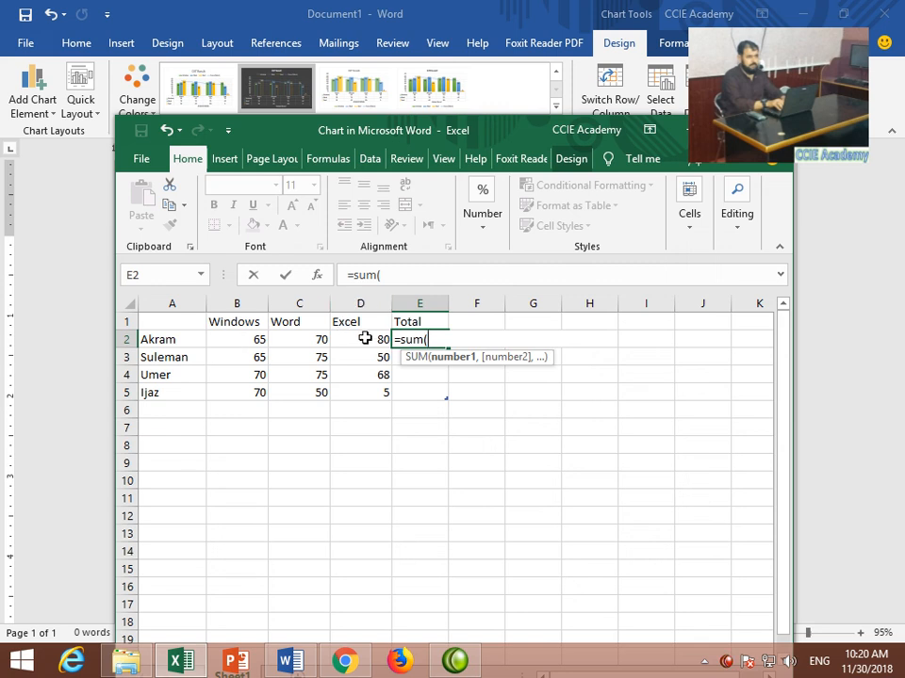
# - Complete the E2 formula as =SUM(B2:D2) and close the chart's data workbook
pyautogui.write('b:')
pyautogui.press('BackSpace')
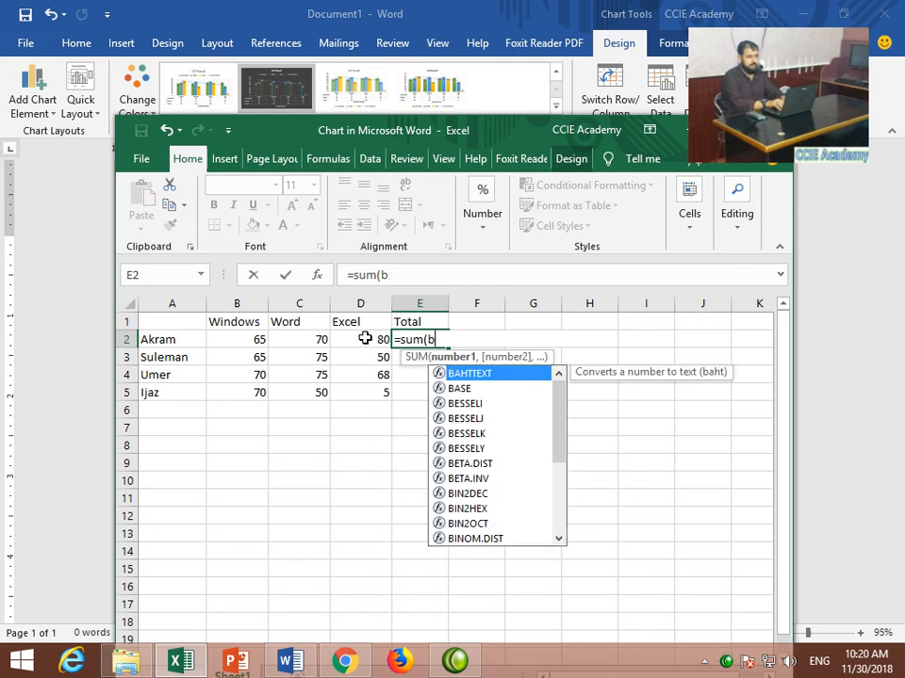
pyautogui.write('2:d2)')
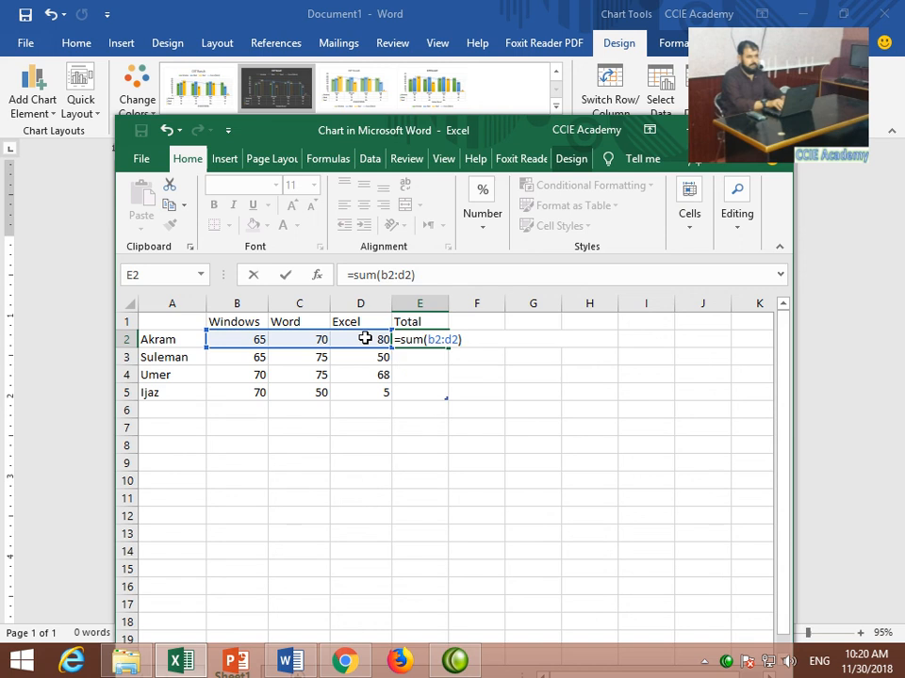
pyautogui.press('Return')
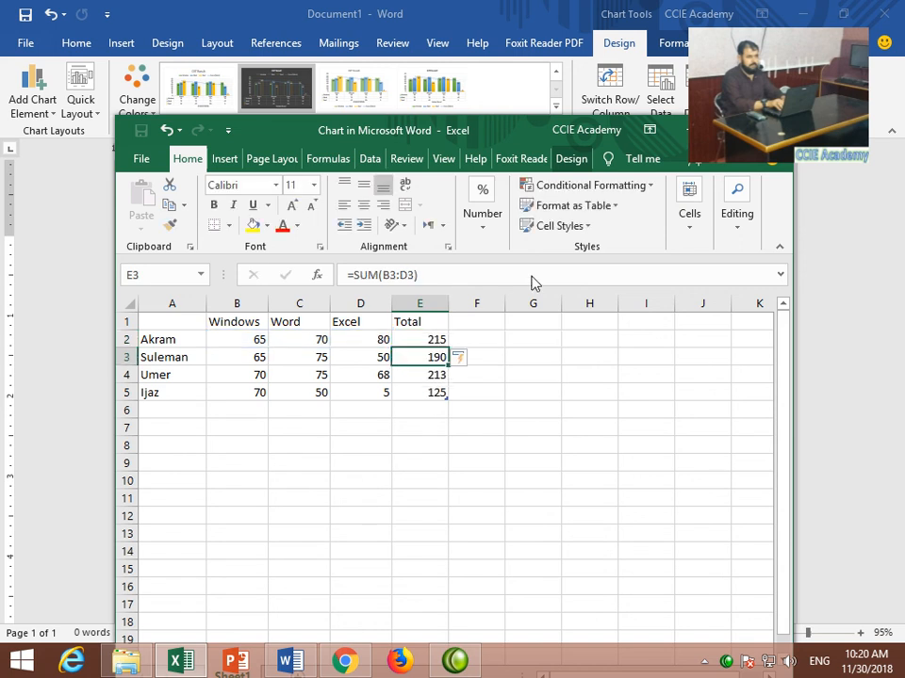
pyautogui.click(772, 130)
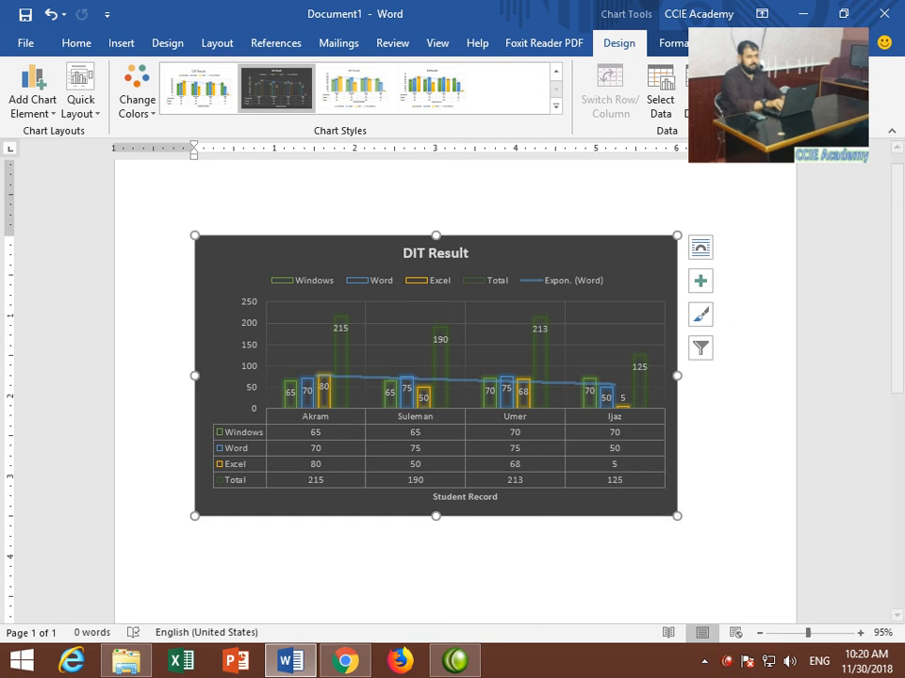
# - Try the Clustered Bar chart type on the DIT Result chart, then undo the type change
pyautogui.click(785, 92)
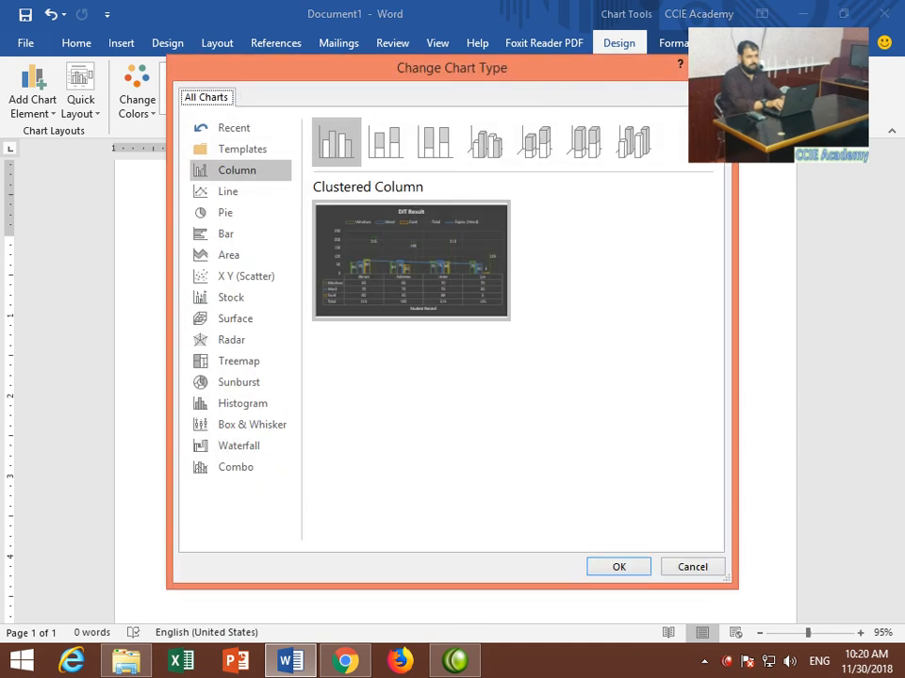
pyautogui.click(220, 192)
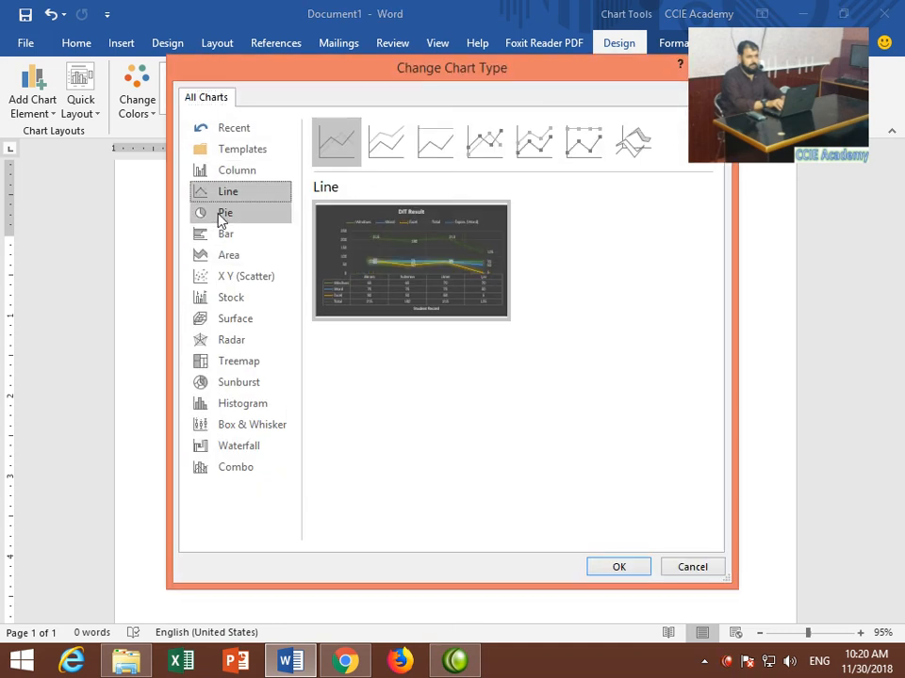
pyautogui.click(218, 214)
pyautogui.click(219, 233)
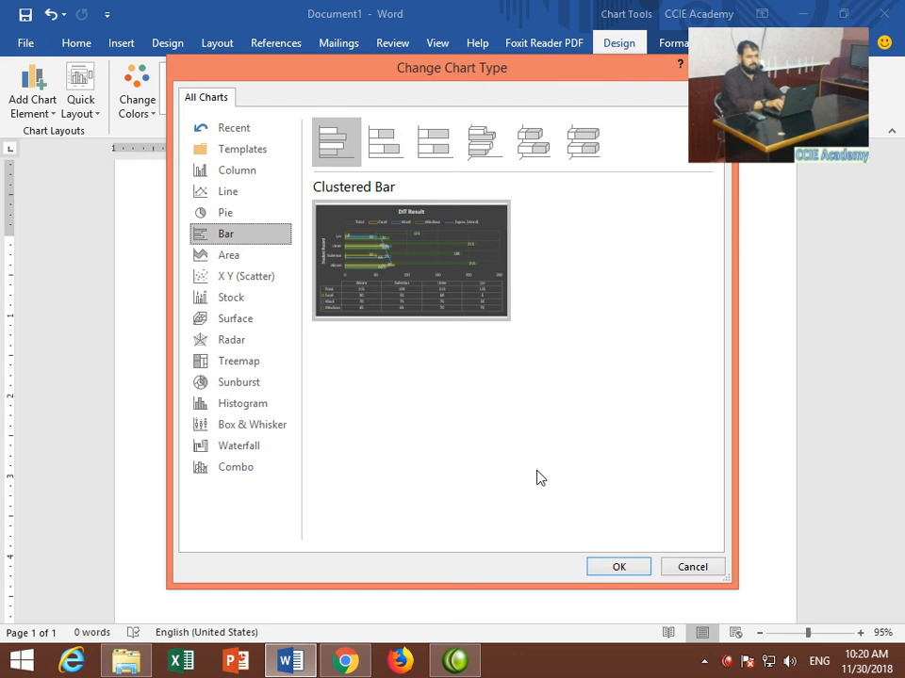
pyautogui.click(614, 567)
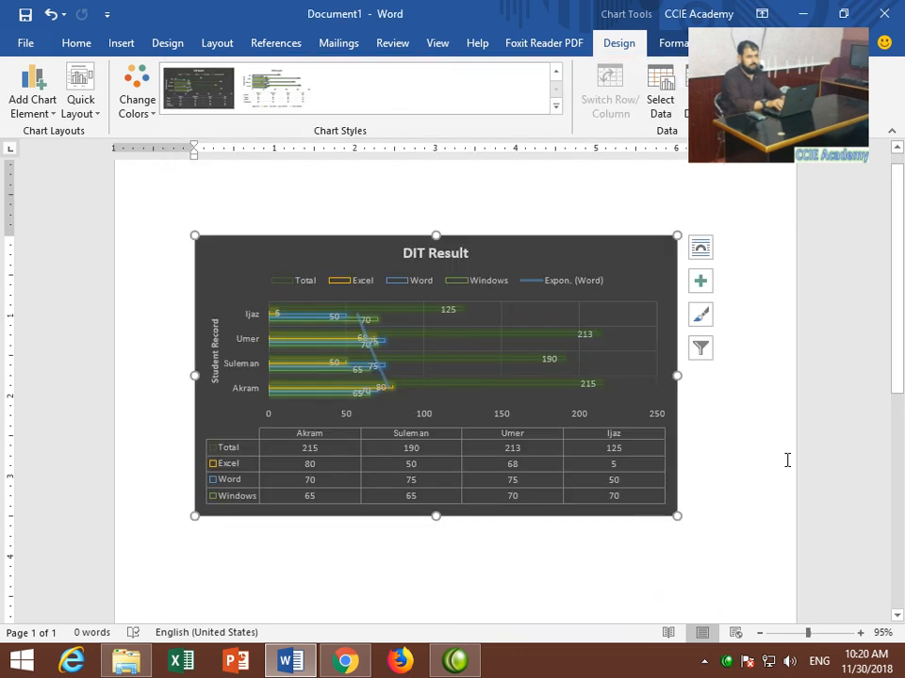
pyautogui.hotkey('ctrl', 'z')
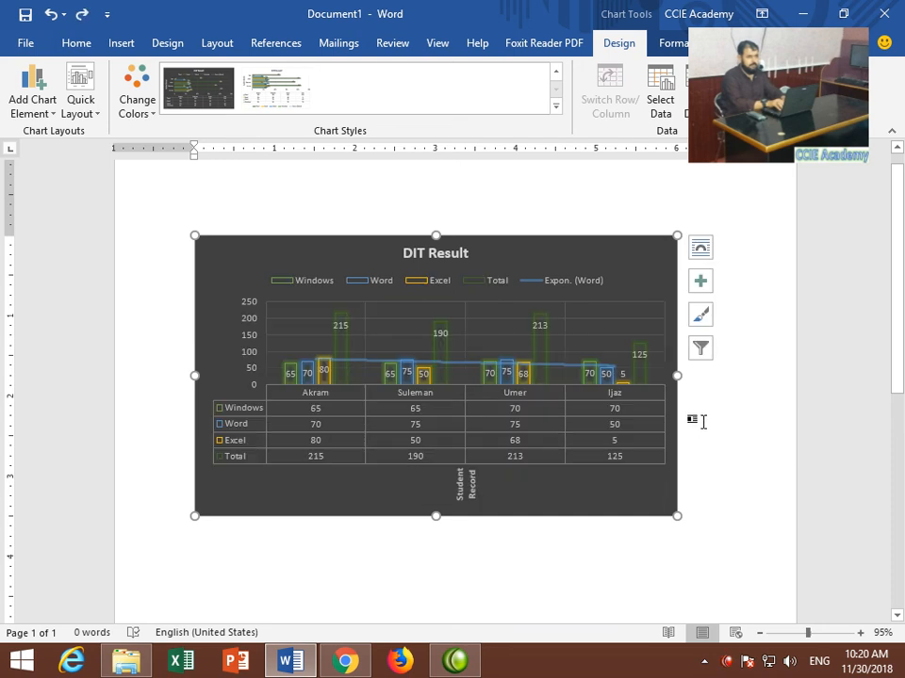
# - Apply the black gradient theme shape style from the fifth row of Theme Styles to the chart area
pyautogui.click(668, 45)
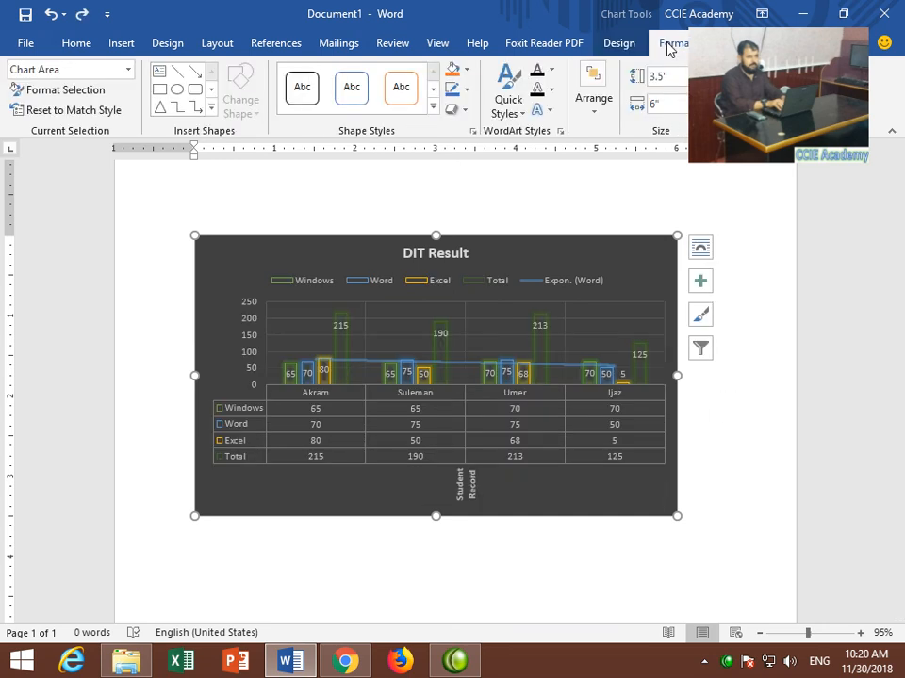
pyautogui.click(432, 107)
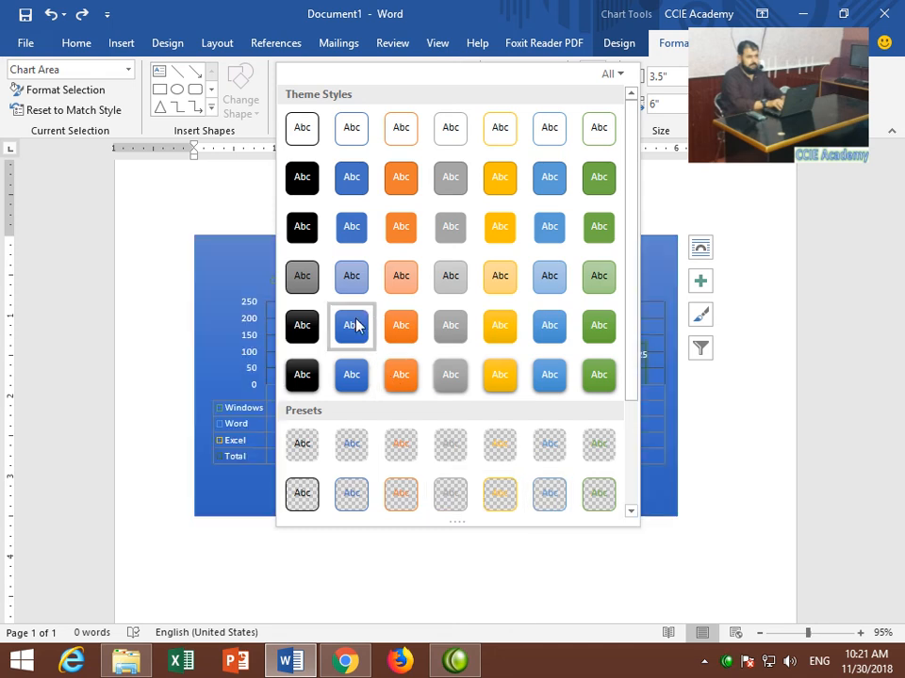
pyautogui.click(301, 326)
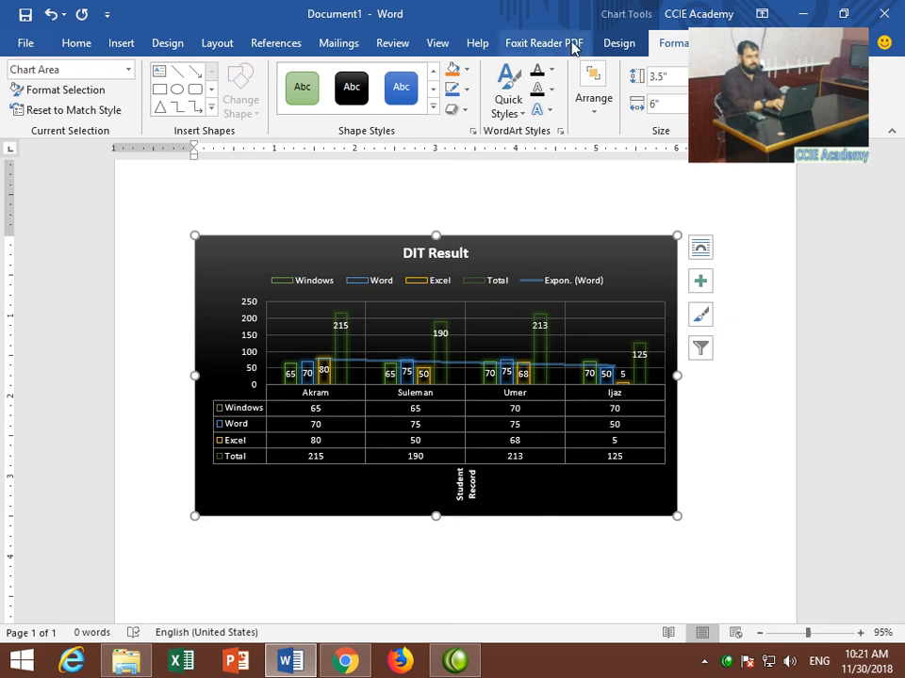
# - Switch to the Windows desktop and refresh it
pyautogui.press('super+d')
pyautogui.rightClick(491, 80)
pyautogui.click(535, 128)
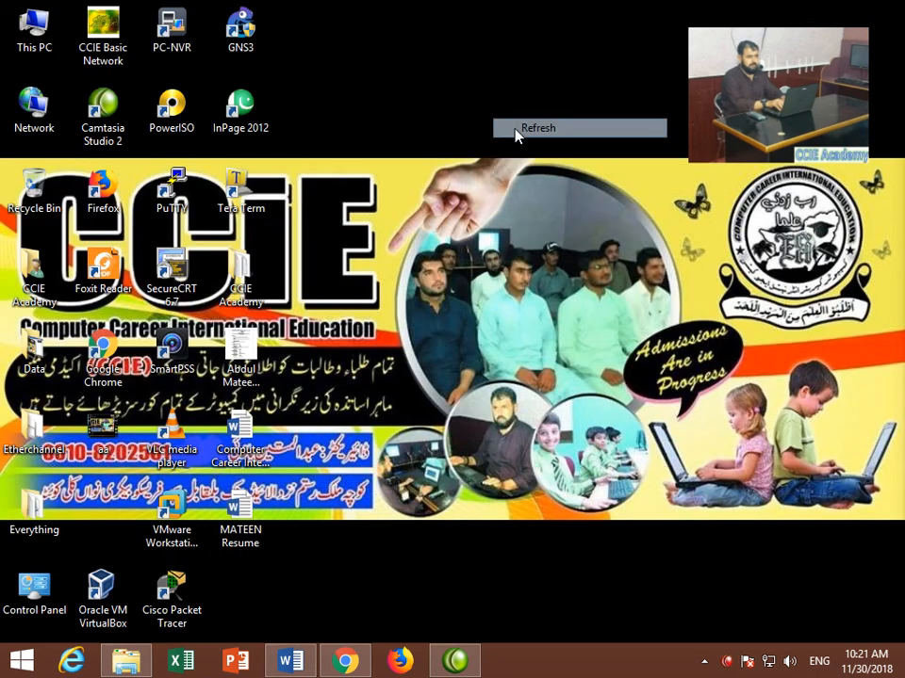